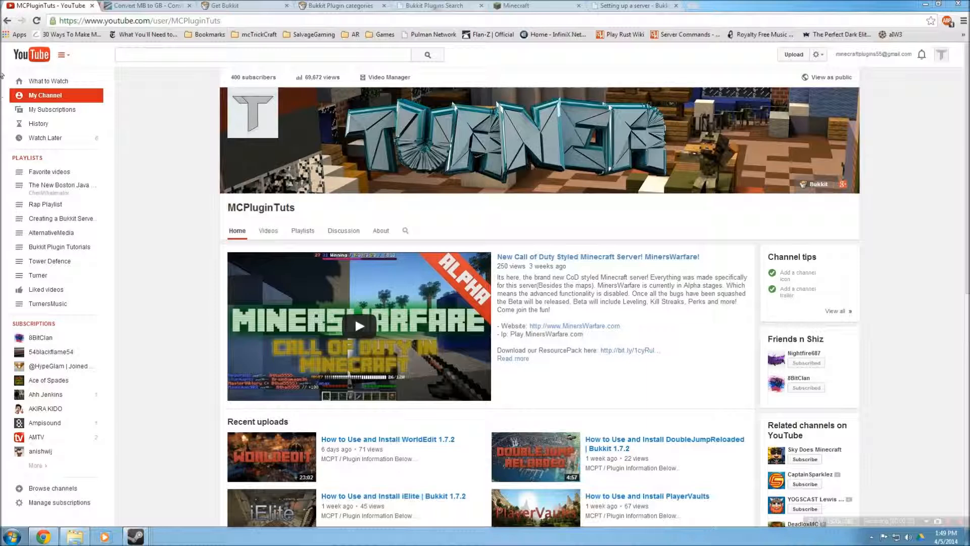
Open the Tutorial Server folder containing Start.bat in File Explorer
{"action": "left_click_drag", "start_coordinate": [352, 449], "coordinate": [322, 449]}
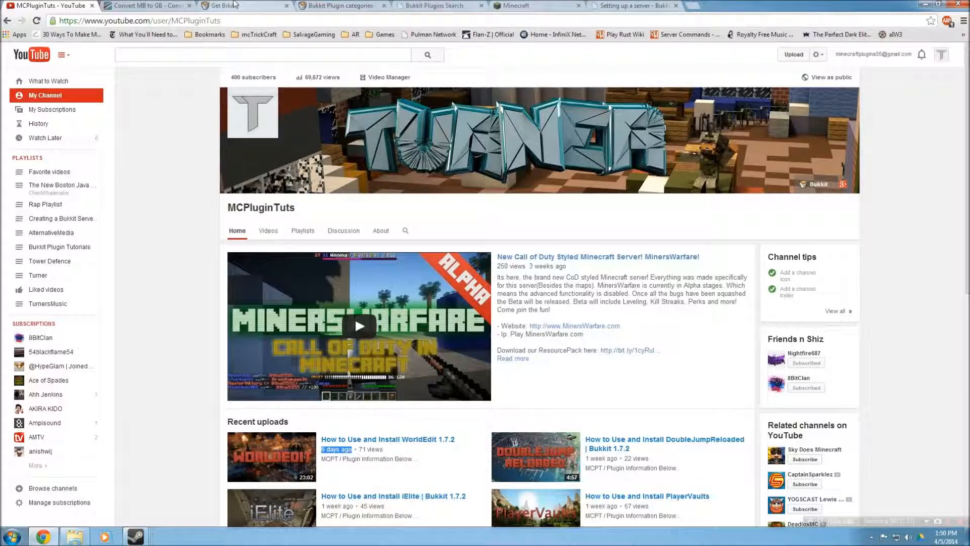
{"action": "left_click", "coordinate": [74, 536]}
{"action": "left_click_drag", "start_coordinate": [212, 140], "coordinate": [620, 151]}
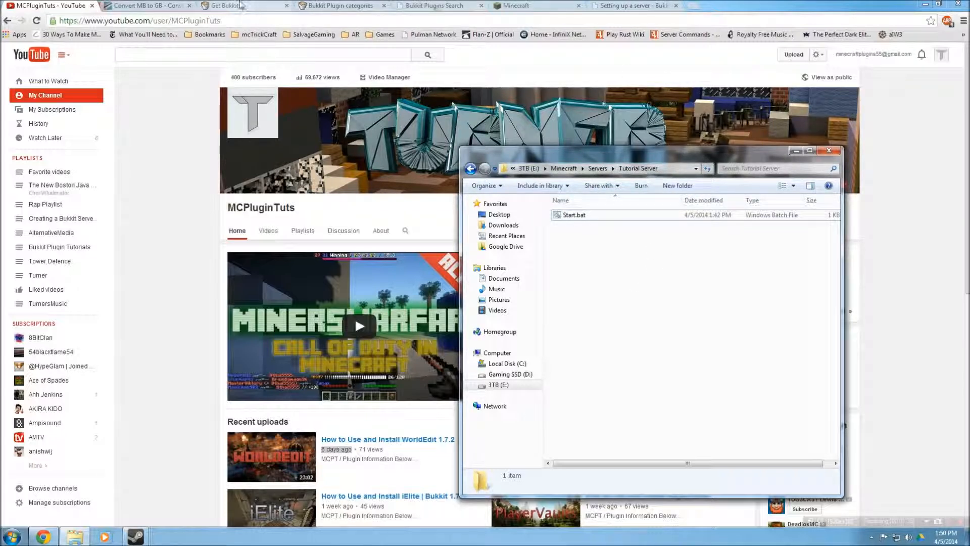
{"action": "left_click_drag", "start_coordinate": [561, 247], "coordinate": [586, 261]}
{"action": "left_click", "coordinate": [586, 263]}
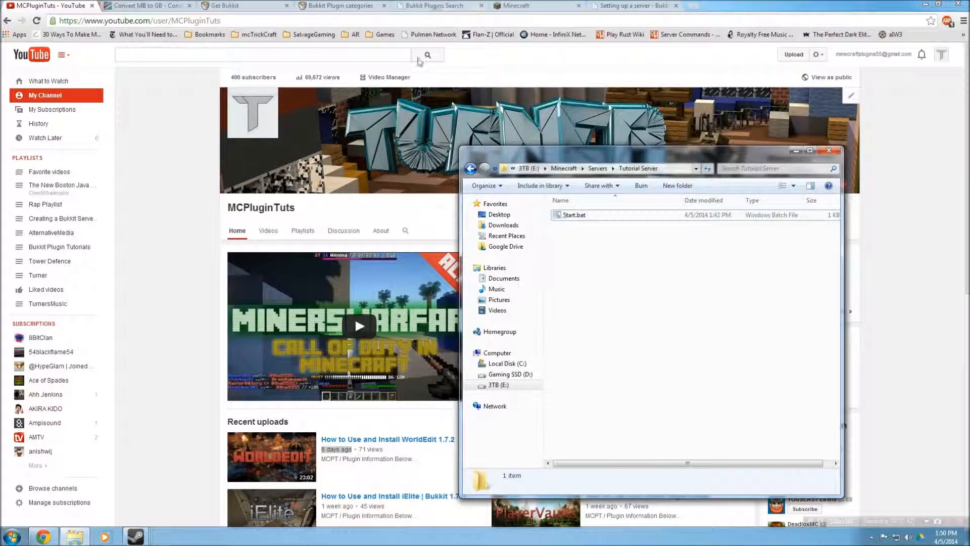
Switch to the Bukkit download site and browse the alternate versions list of CraftBukkit builds
{"action": "left_click", "coordinate": [234, 5]}
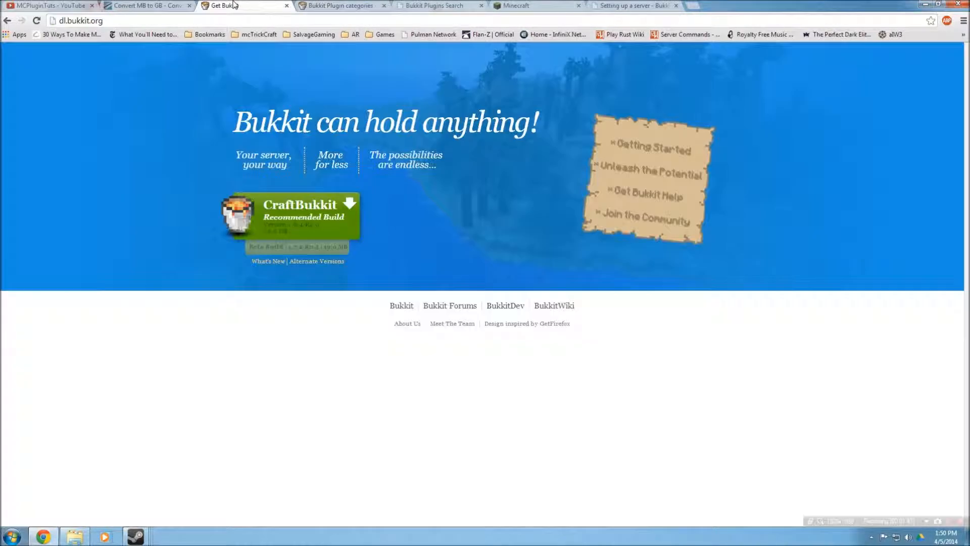
{"action": "mouse_move", "coordinate": [54, 21]}
{"action": "left_mouse_down"}
{"action": "mouse_move", "coordinate": [128, 19]}
{"action": "mouse_move", "coordinate": [67, 17]}
{"action": "left_mouse_up"}
{"action": "left_click", "coordinate": [67, 20]}
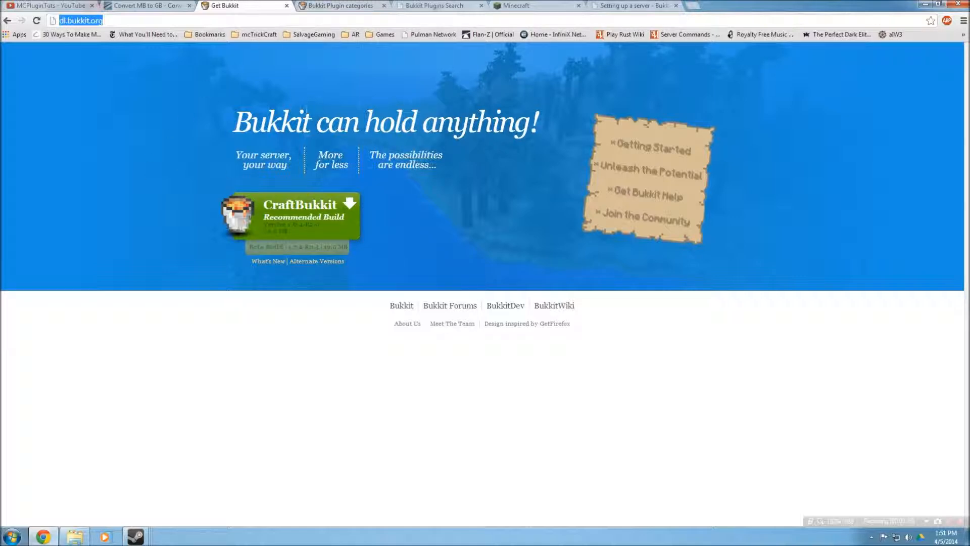
{"action": "left_click_drag", "start_coordinate": [234, 121], "coordinate": [311, 118]}
{"action": "left_click_drag", "start_coordinate": [378, 120], "coordinate": [453, 122]}
{"action": "left_click", "coordinate": [331, 301]}
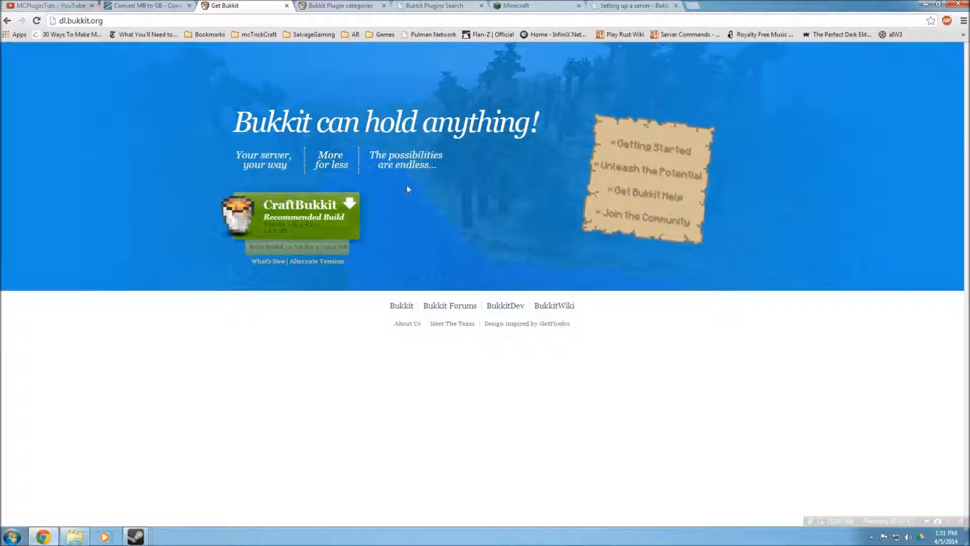
{"action": "left_click", "coordinate": [318, 260]}
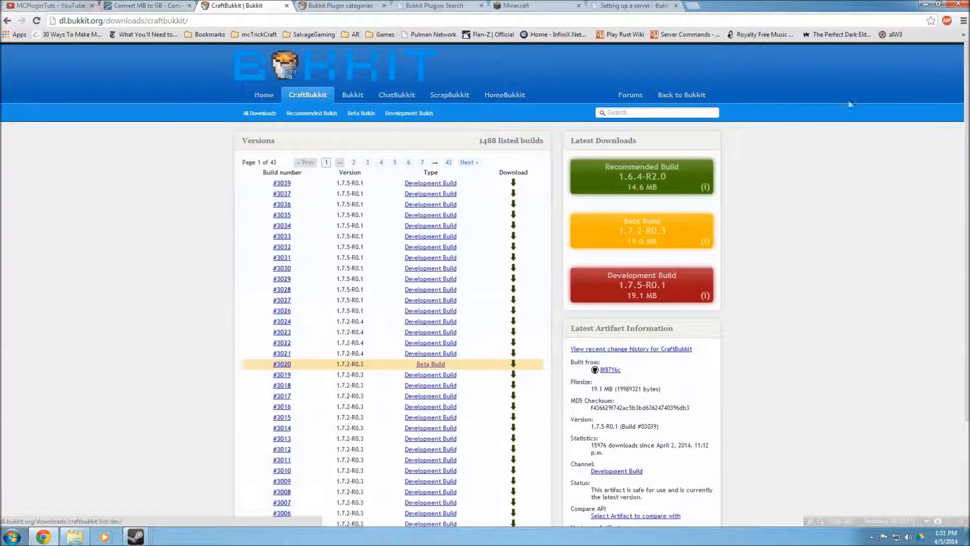
{"action": "scroll", "coordinate": [382, 238], "scroll_direction": "down", "scroll_amount": 3}
{"action": "scroll", "coordinate": [530, 229], "scroll_direction": "up", "scroll_amount": 1}
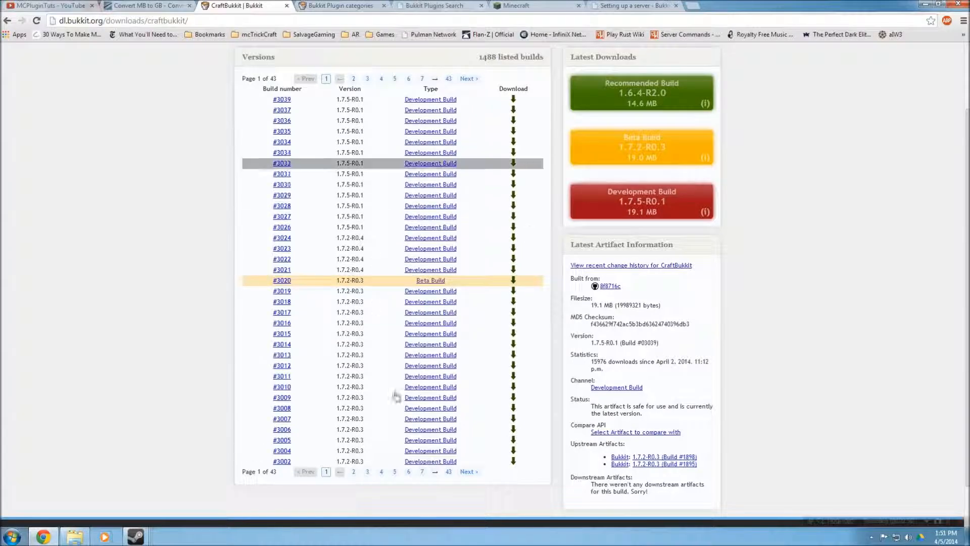
{"action": "left_click", "coordinate": [448, 473]}
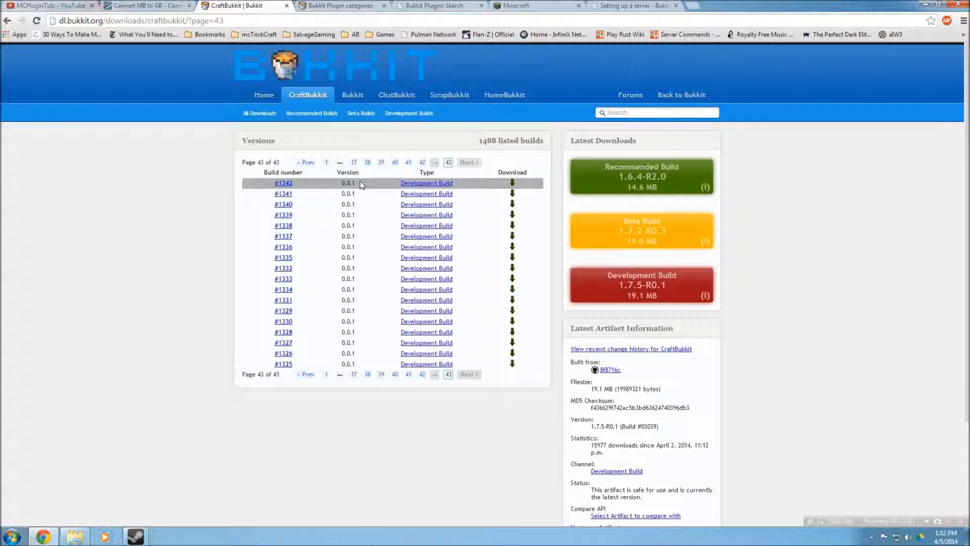
{"action": "left_click", "coordinate": [7, 20]}
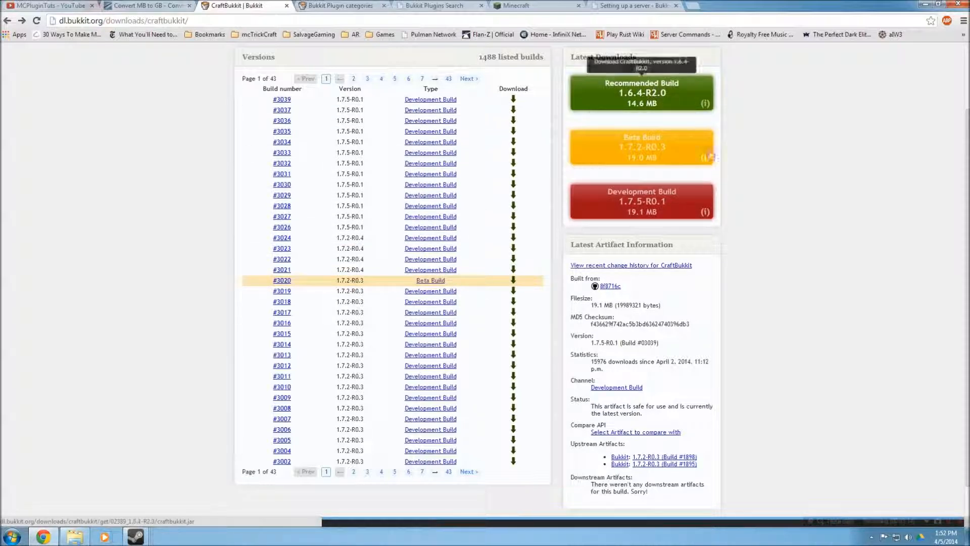
{"action": "scroll", "coordinate": [711, 157], "scroll_direction": "up", "scroll_amount": 2}
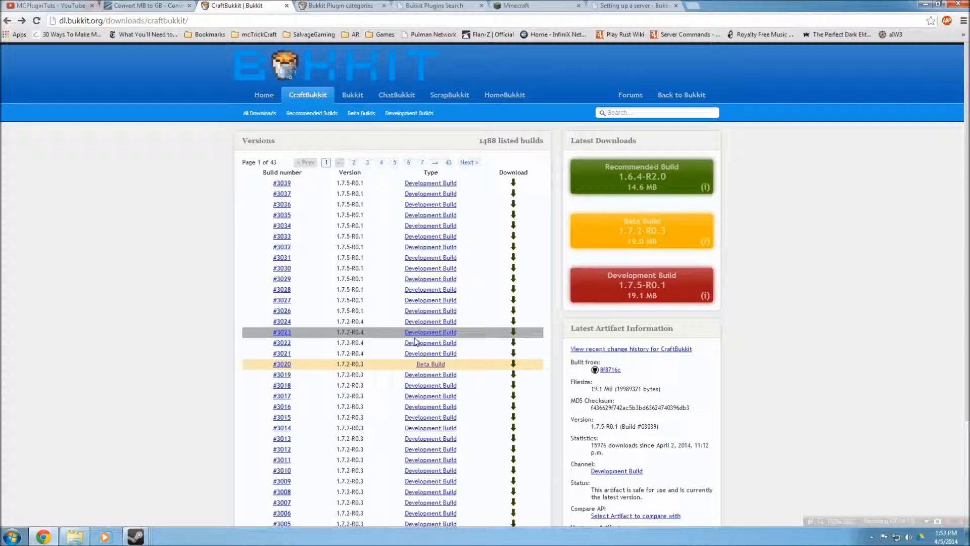
Download the latest Beta Build 1.7.2-R0.3 into the Tutorial Server folder, saving it as craftbukkit.jar
{"action": "left_click", "coordinate": [431, 365]}
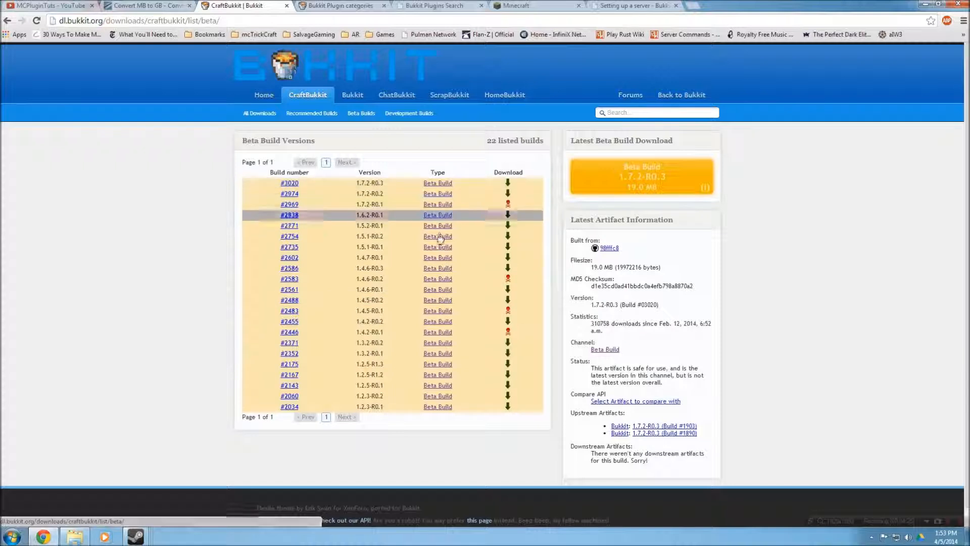
{"action": "left_click", "coordinate": [660, 176]}
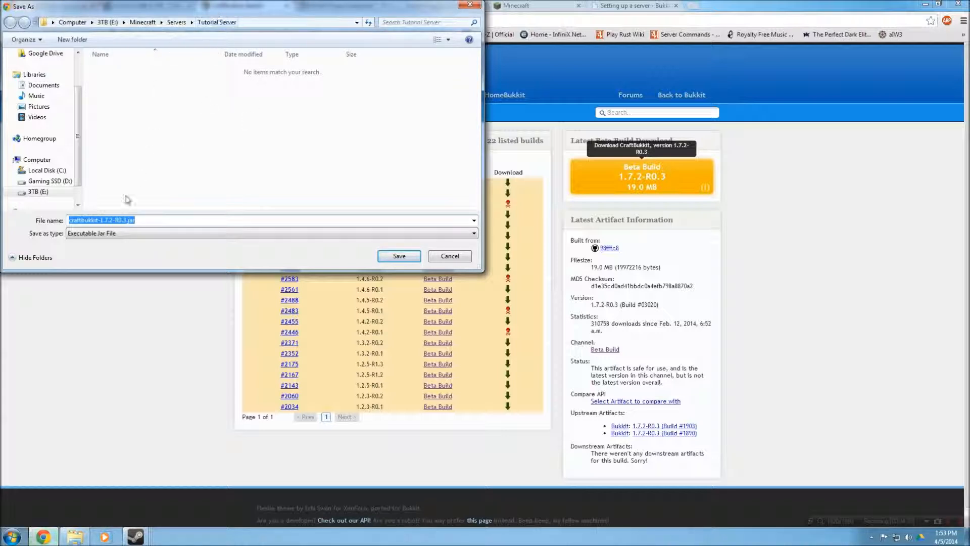
{"action": "left_click_drag", "start_coordinate": [98, 220], "coordinate": [103, 220]}
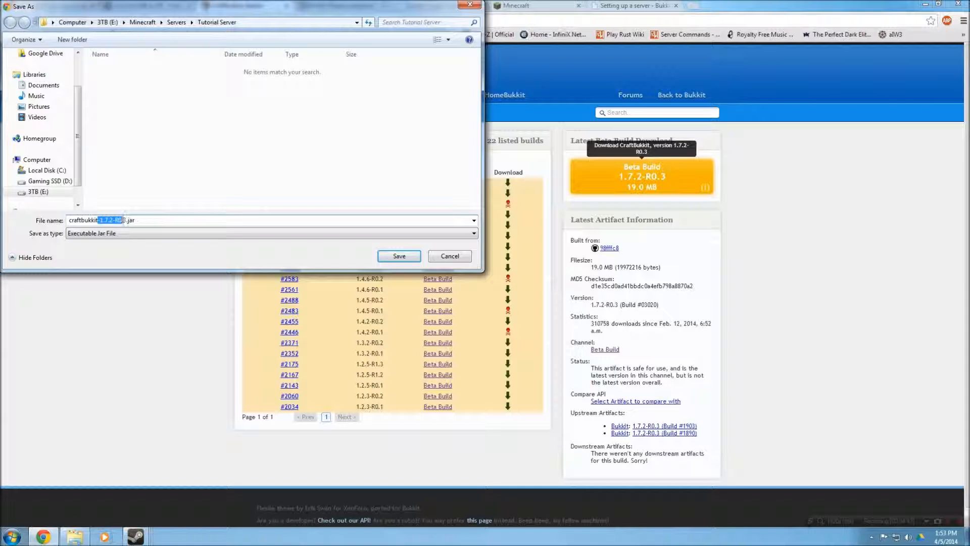
{"action": "left_click_drag", "start_coordinate": [126, 220], "coordinate": [129, 220]}
{"action": "key", "text": "BackSpace"}
{"action": "left_click", "coordinate": [399, 256]}
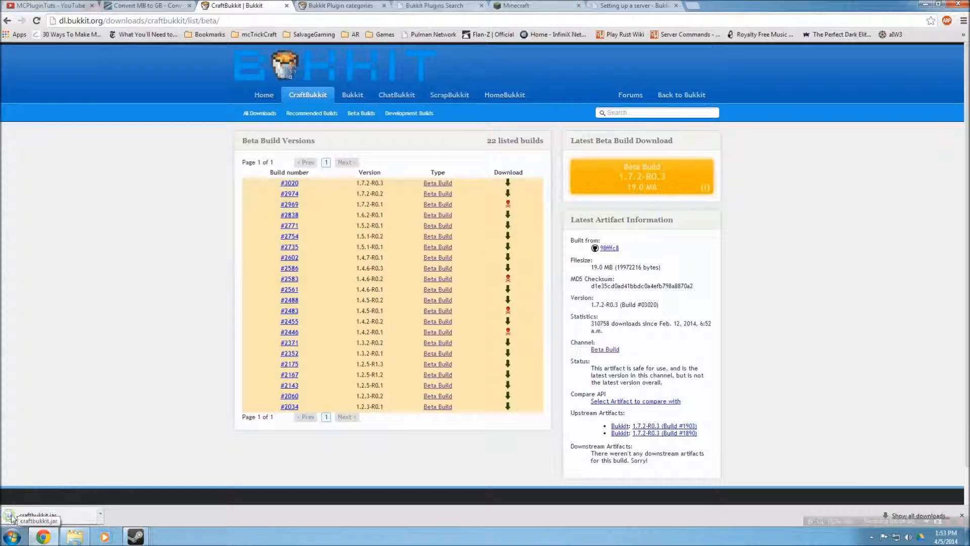
Open Start.bat from the Tutorial Server folder for editing in Notepad
{"action": "left_click", "coordinate": [74, 536]}
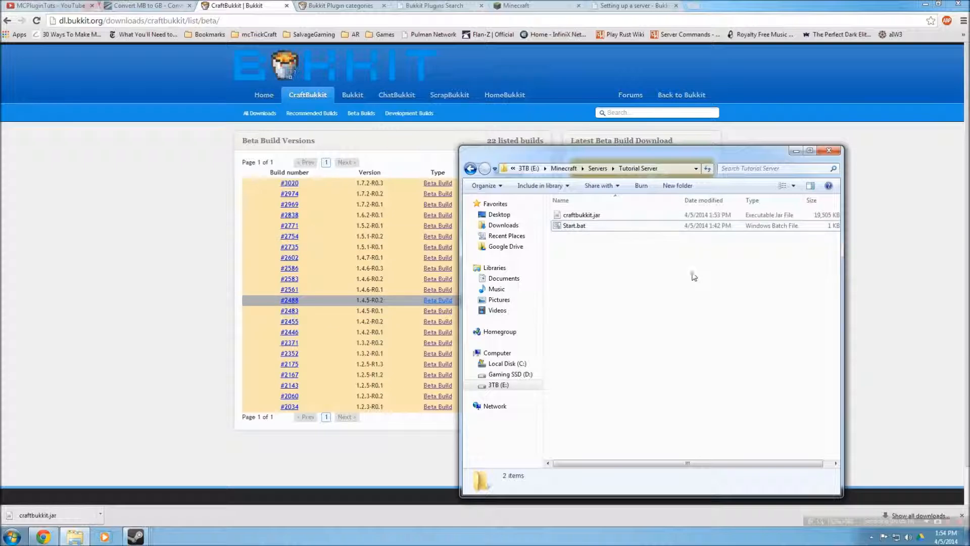
{"action": "right_click", "coordinate": [566, 226]}
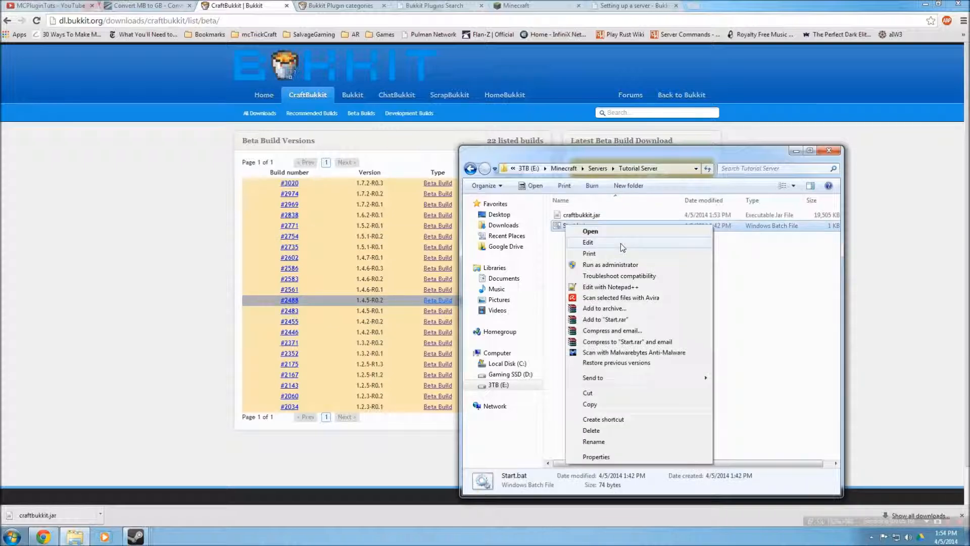
{"action": "left_click", "coordinate": [621, 244]}
{"action": "left_click_drag", "start_coordinate": [652, 261], "coordinate": [675, 248]}
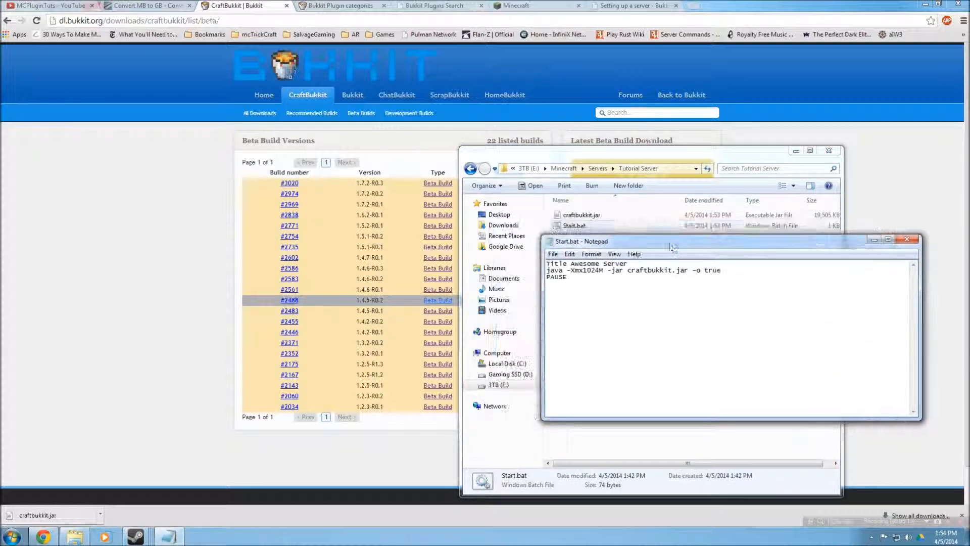
Read the startup script instructions on the Setting up a server wiki page
{"action": "left_click", "coordinate": [641, 5]}
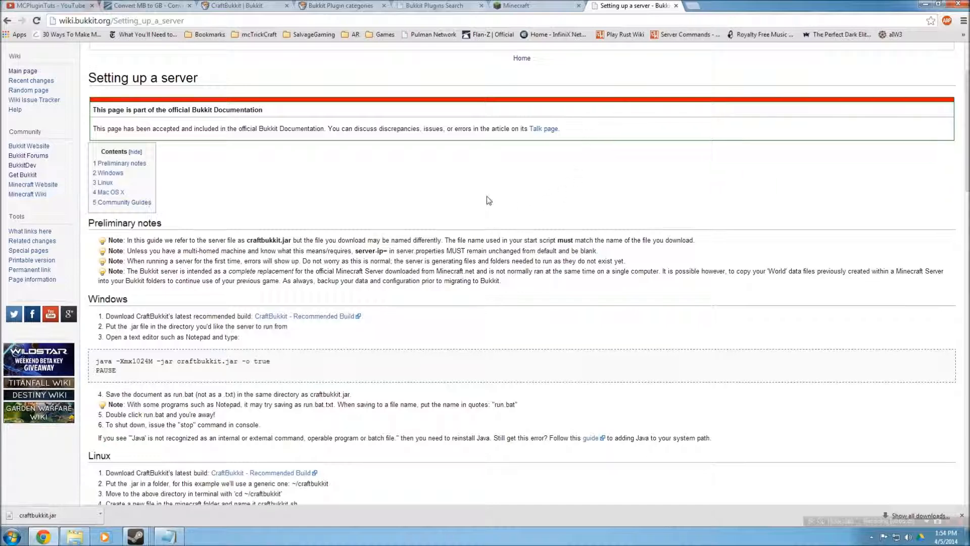
{"action": "scroll", "coordinate": [498, 232], "scroll_direction": "down", "scroll_amount": 3}
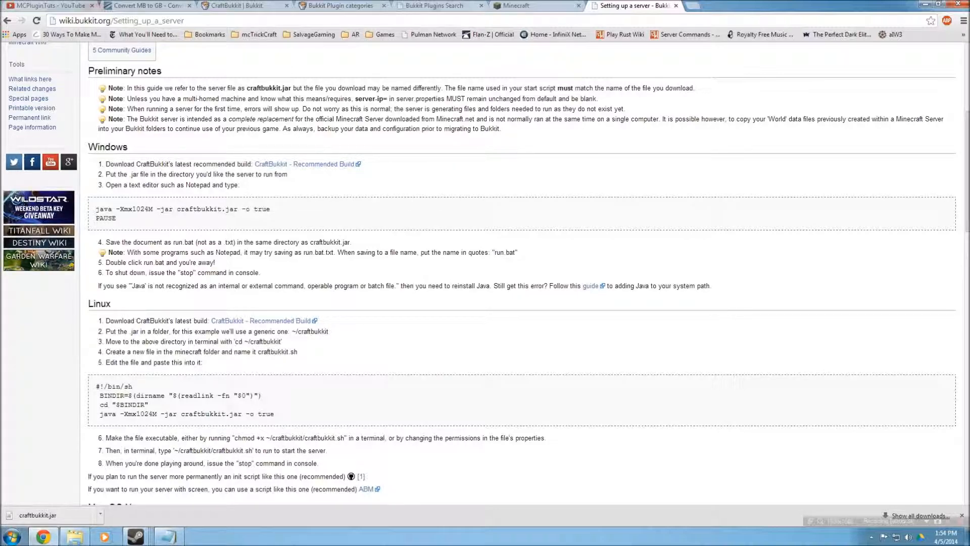
{"action": "scroll", "coordinate": [237, 265], "scroll_direction": "up", "scroll_amount": 5}
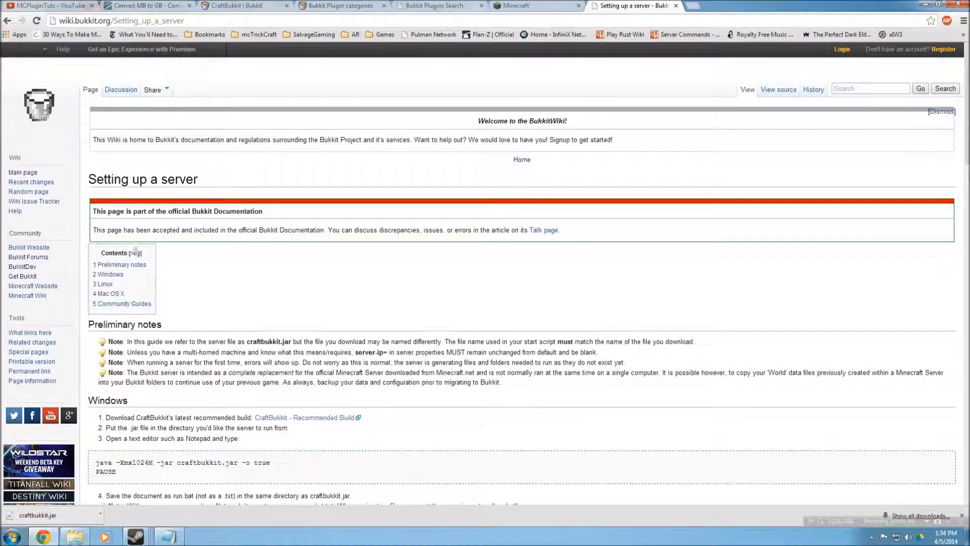
{"action": "scroll", "coordinate": [185, 238], "scroll_direction": "down", "scroll_amount": 15}
{"action": "scroll", "coordinate": [185, 238], "scroll_direction": "up", "scroll_amount": 8}
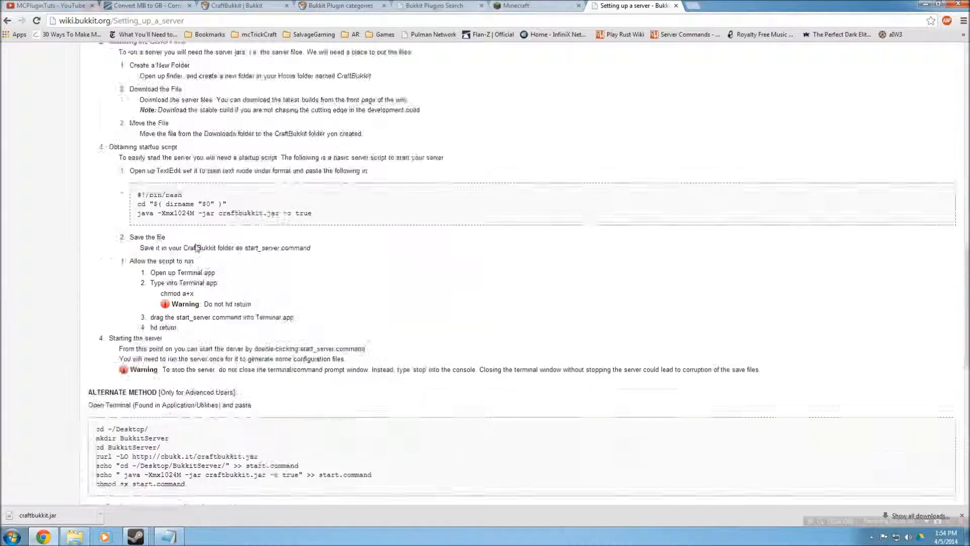
{"action": "left_click_drag", "start_coordinate": [86, 158], "coordinate": [377, 338]}
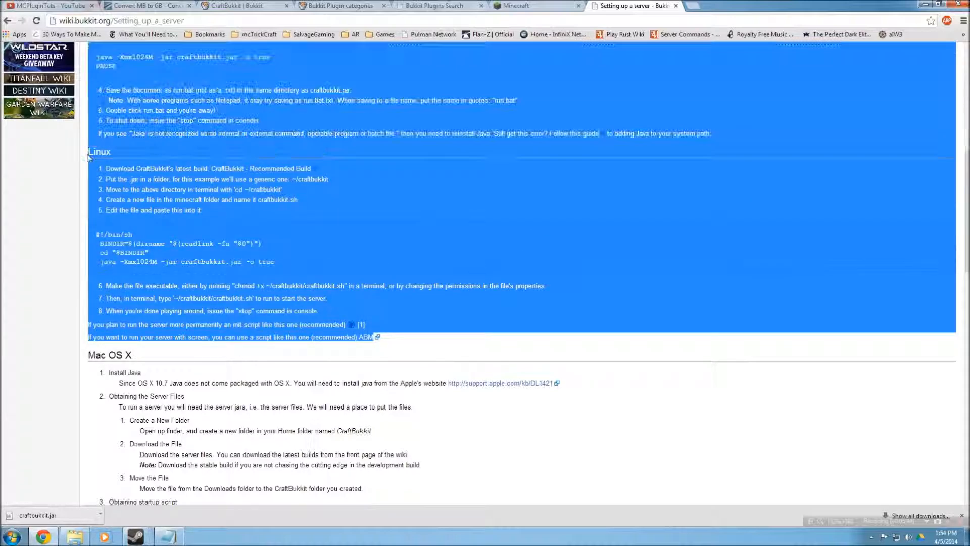
{"action": "scroll", "coordinate": [192, 324], "scroll_direction": "down", "scroll_amount": 1}
{"action": "left_click", "coordinate": [193, 324]}
{"action": "scroll", "coordinate": [228, 392], "scroll_direction": "down", "scroll_amount": 3}
{"action": "left_click_drag", "start_coordinate": [249, 434], "coordinate": [87, 150]}
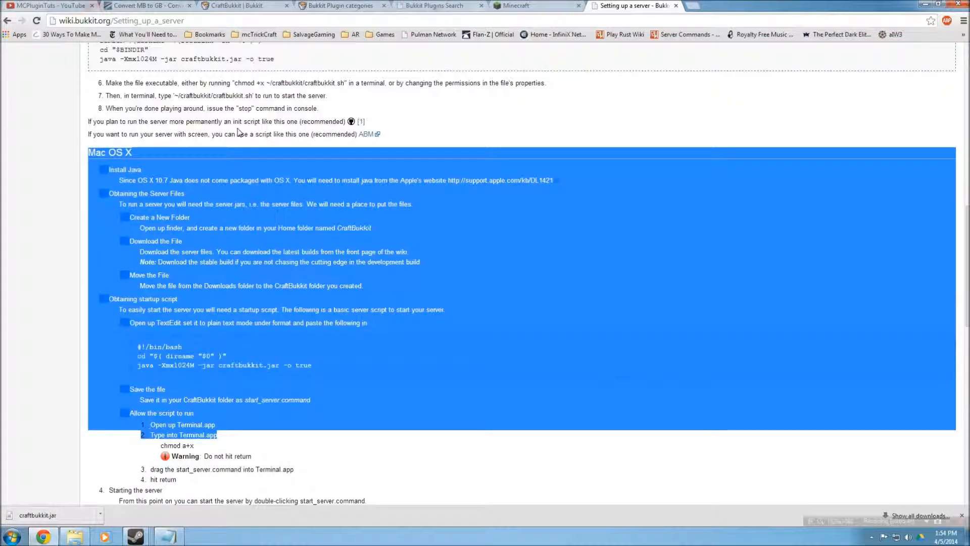
{"action": "scroll", "coordinate": [264, 241], "scroll_direction": "up", "scroll_amount": 1}
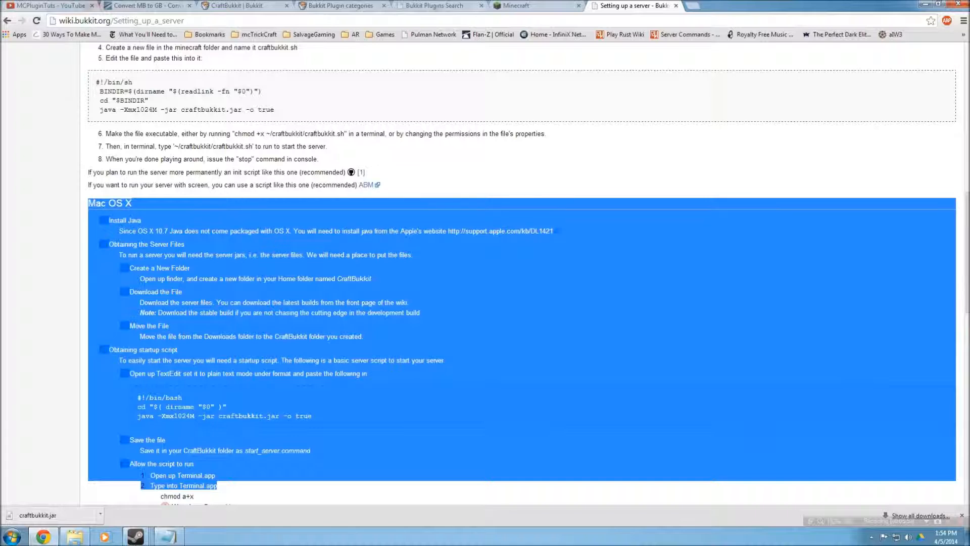
{"action": "left_click", "coordinate": [530, 253]}
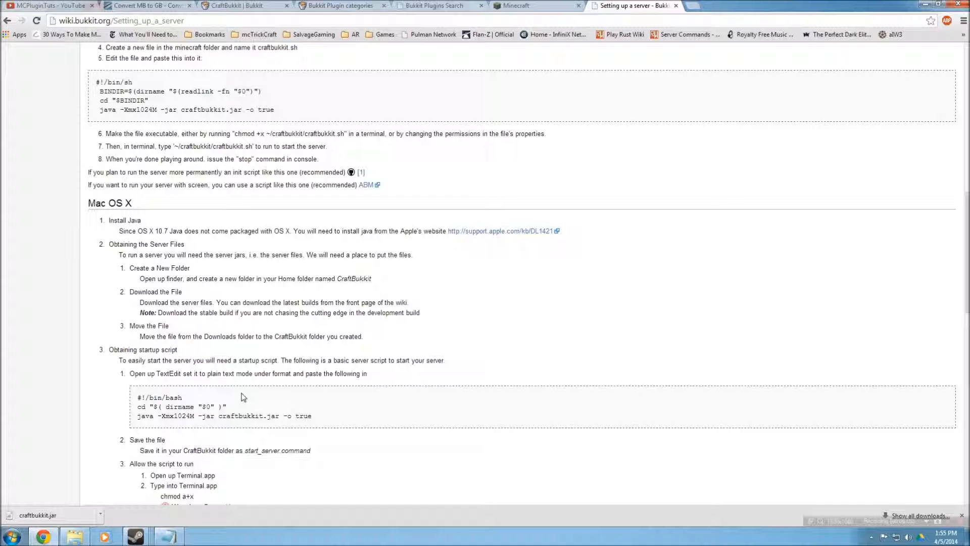
{"action": "left_click_drag", "start_coordinate": [259, 487], "coordinate": [89, 203]}
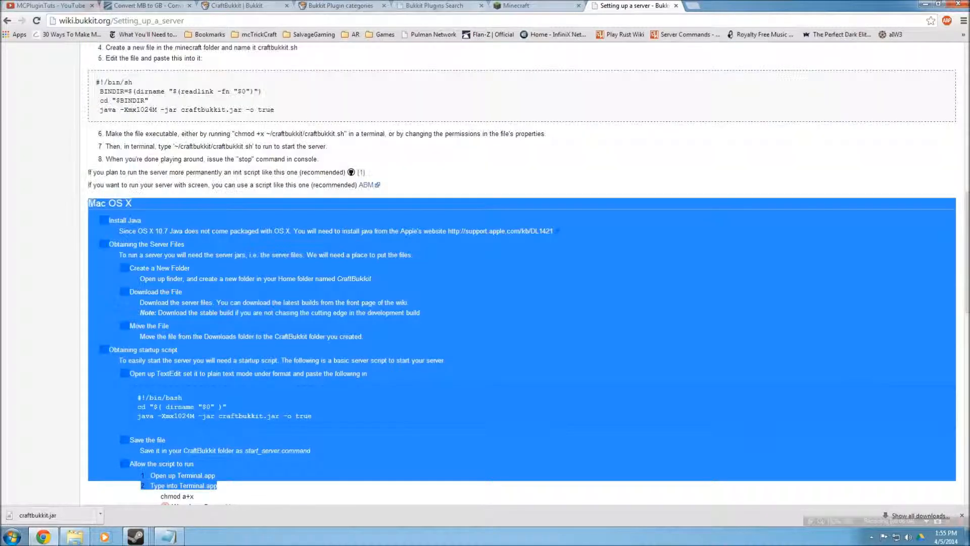
{"action": "left_click", "coordinate": [156, 250]}
{"action": "triple_click", "coordinate": [112, 230]}
{"action": "left_click", "coordinate": [194, 241]}
{"action": "scroll", "coordinate": [157, 292], "scroll_direction": "down", "scroll_amount": 1}
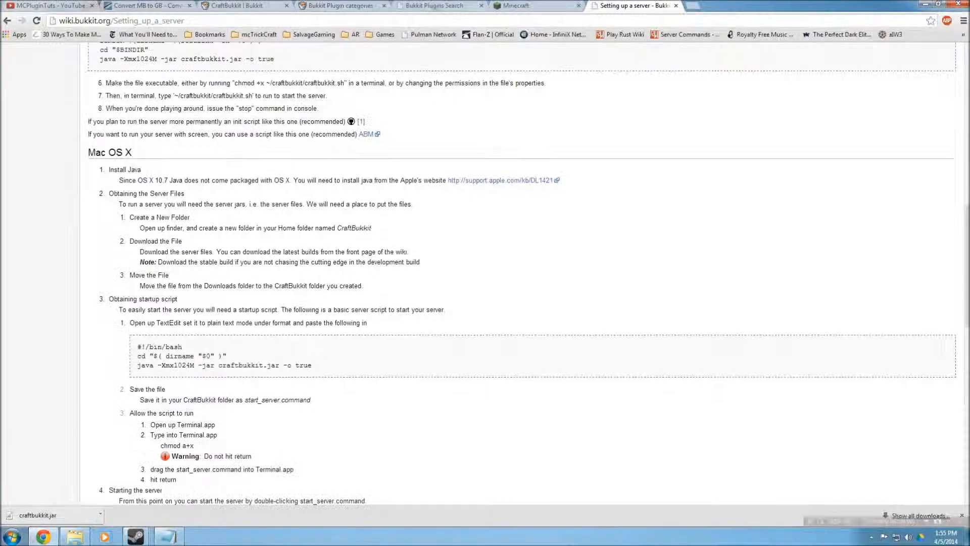
{"action": "left_click_drag", "start_coordinate": [147, 323], "coordinate": [192, 376]}
{"action": "left_click", "coordinate": [193, 376]}
Examine the -Xmx1024M memory argument in Start.bat alongside the MB to GB converter page
{"action": "left_click", "coordinate": [173, 538]}
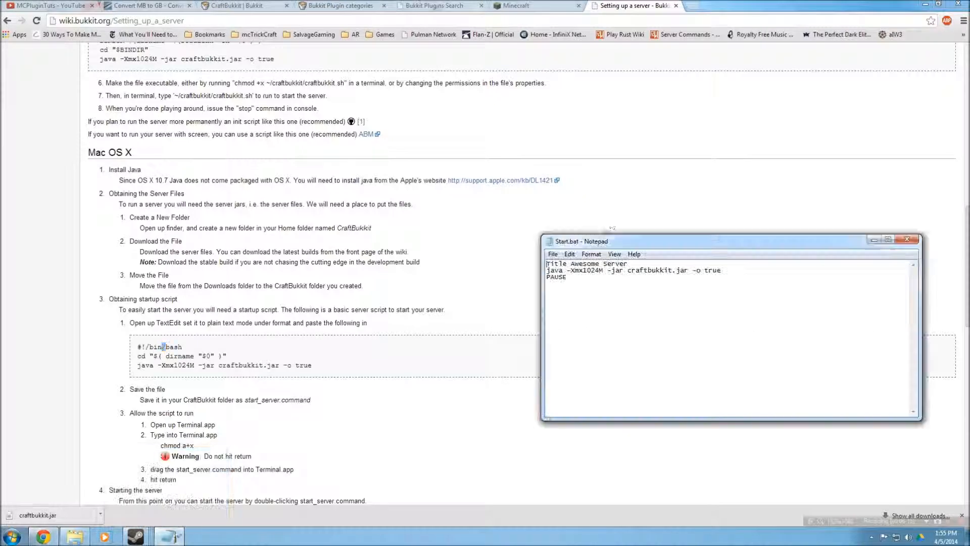
{"action": "key", "text": "ctrl+a"}
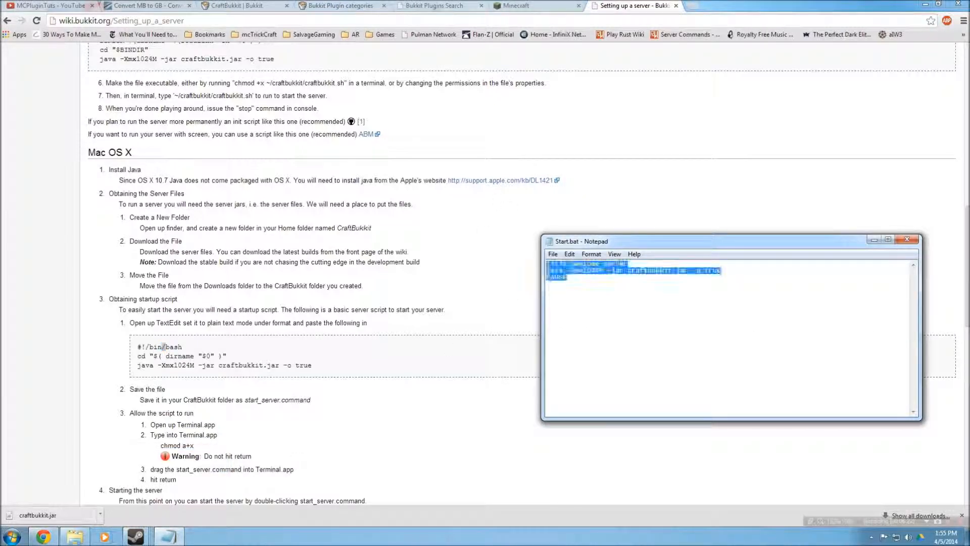
{"action": "left_click", "coordinate": [547, 284]}
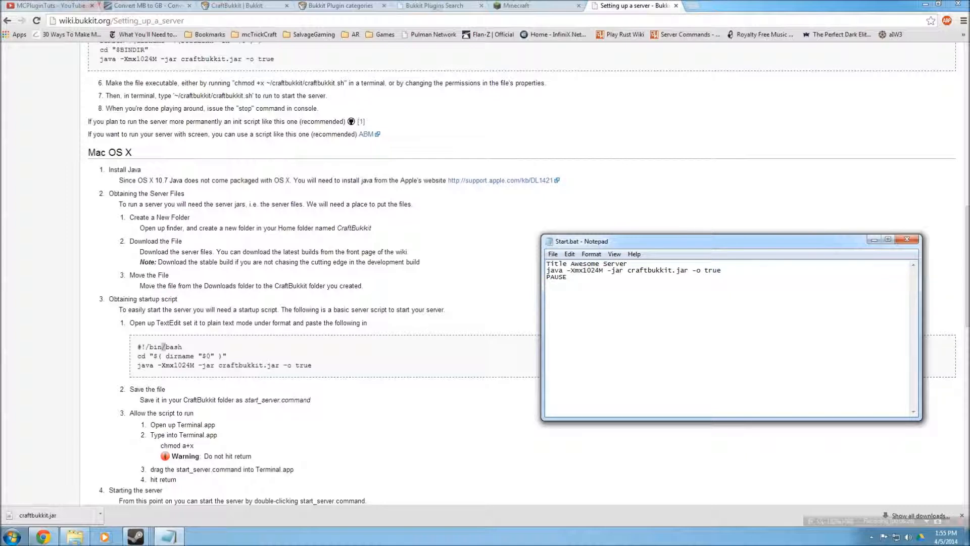
{"action": "key", "text": "ctrl+a"}
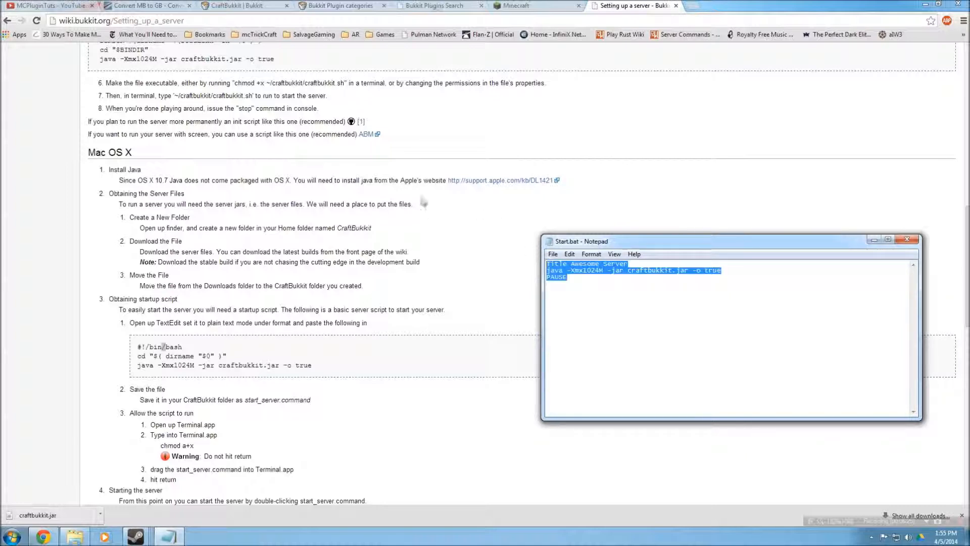
{"action": "left_click", "coordinate": [547, 284]}
{"action": "key", "text": "ctrl+a"}
{"action": "left_click_drag", "start_coordinate": [551, 260], "coordinate": [548, 284]}
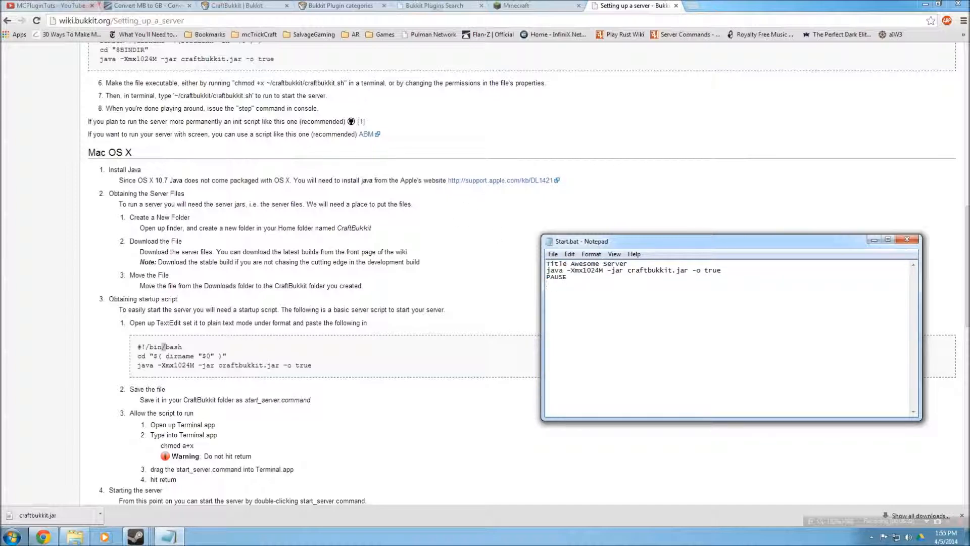
{"action": "double_click", "coordinate": [556, 270]}
{"action": "double_click", "coordinate": [586, 271]}
{"action": "left_click", "coordinate": [152, 5]}
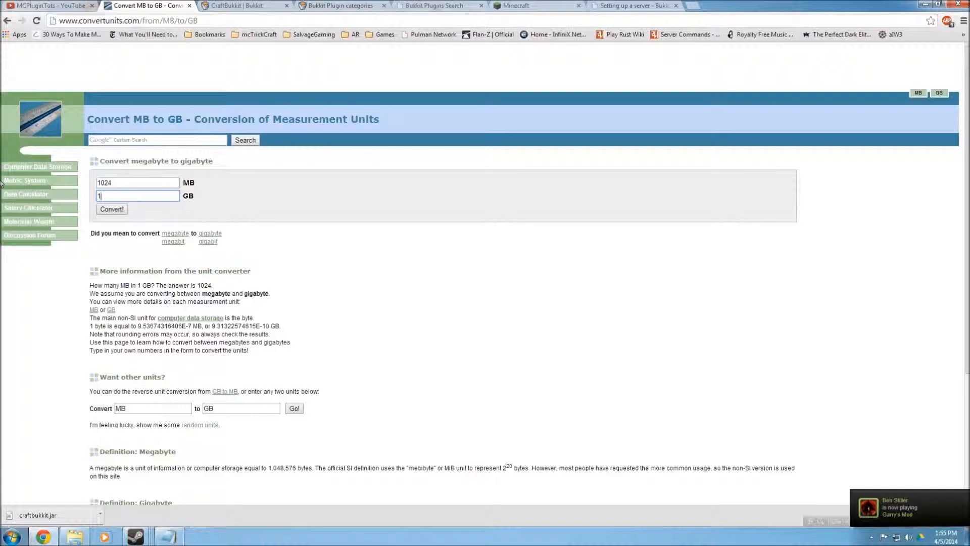
{"action": "left_click", "coordinate": [172, 538]}
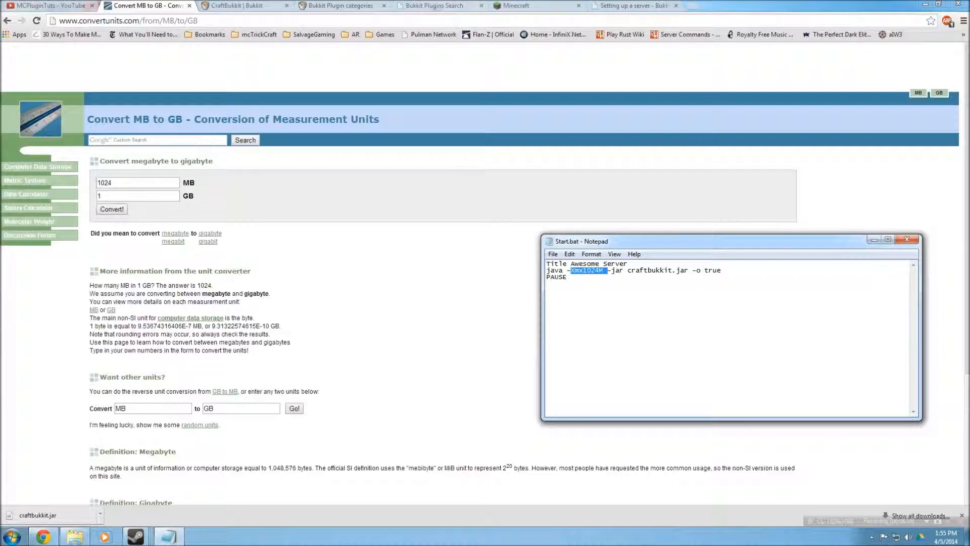
Convert 4 GB to megabytes in the MB to GB converter to size the server's memory setting
{"action": "left_click", "coordinate": [121, 183]}
{"action": "left_click", "coordinate": [117, 196]}
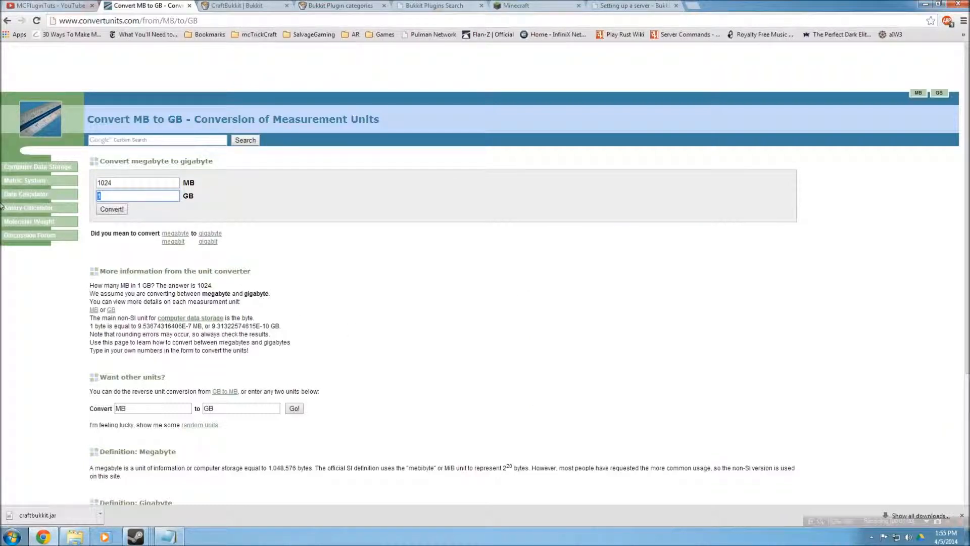
{"action": "type", "text": "4"}
{"action": "key", "text": "shift+Tab"}
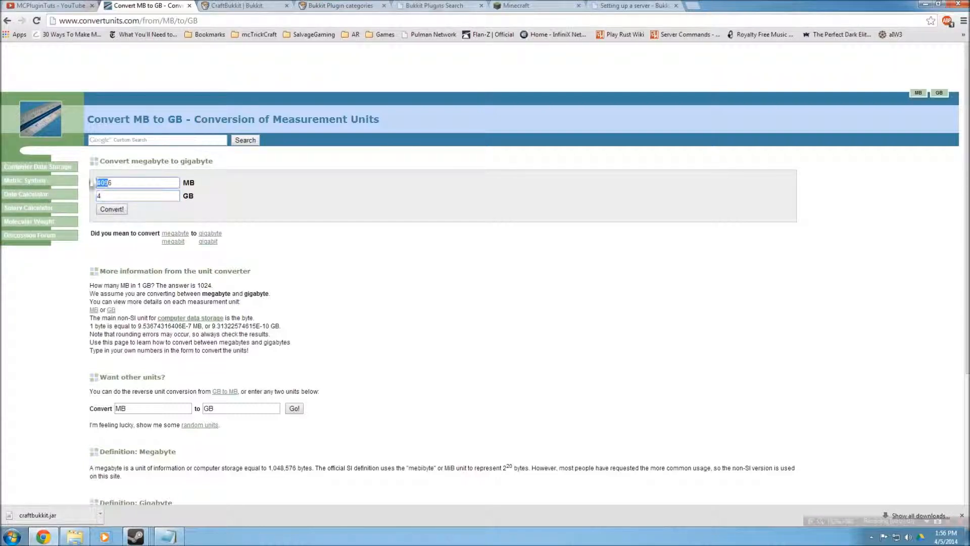
{"action": "left_click", "coordinate": [168, 537]}
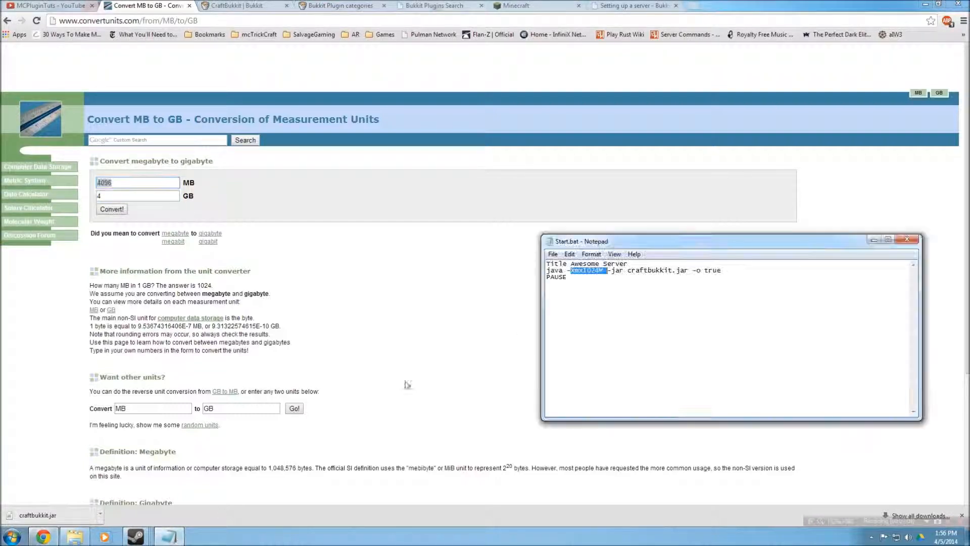
Check how much memory the computer has installed in the System properties window
{"action": "left_click", "coordinate": [587, 271]}
{"action": "left_click_drag", "start_coordinate": [597, 270], "coordinate": [583, 270]}
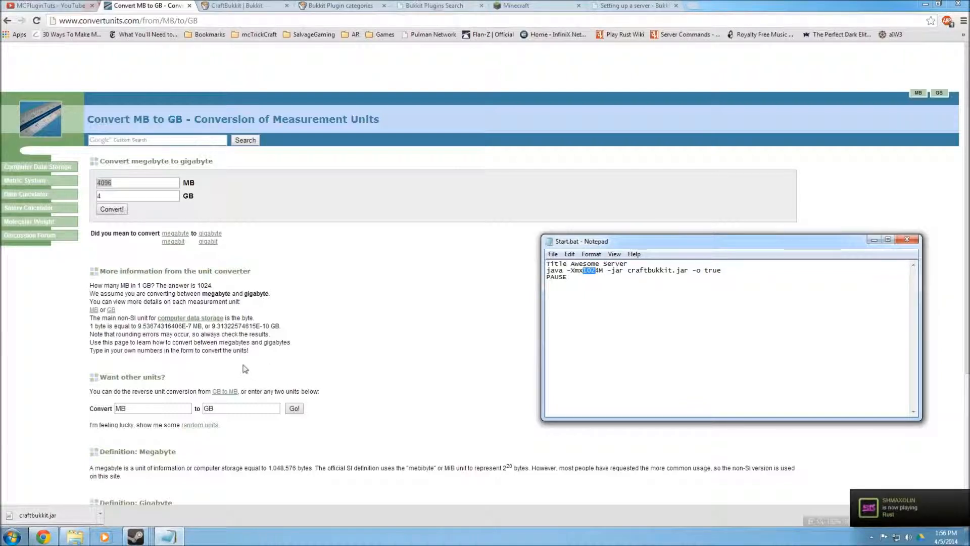
{"action": "left_click", "coordinate": [11, 537]}
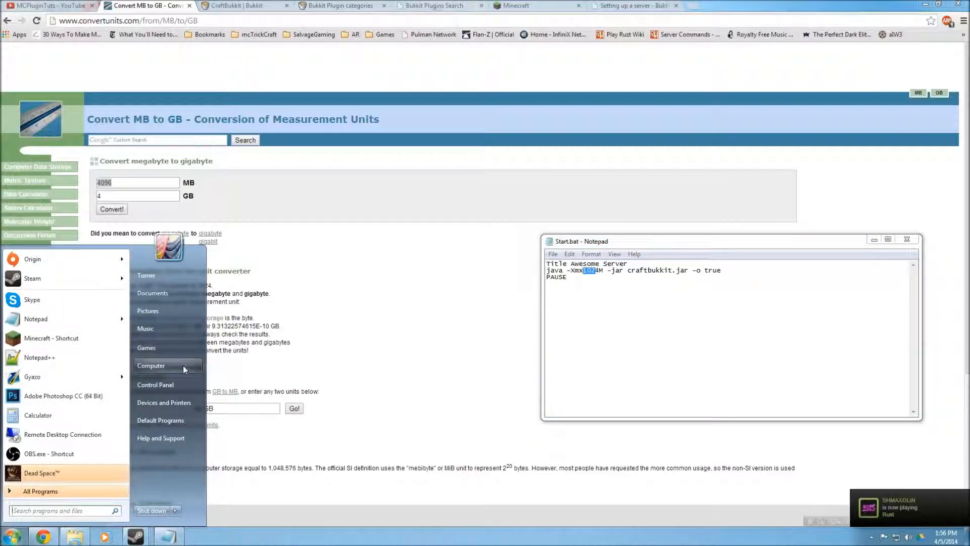
{"action": "left_click", "coordinate": [152, 357]}
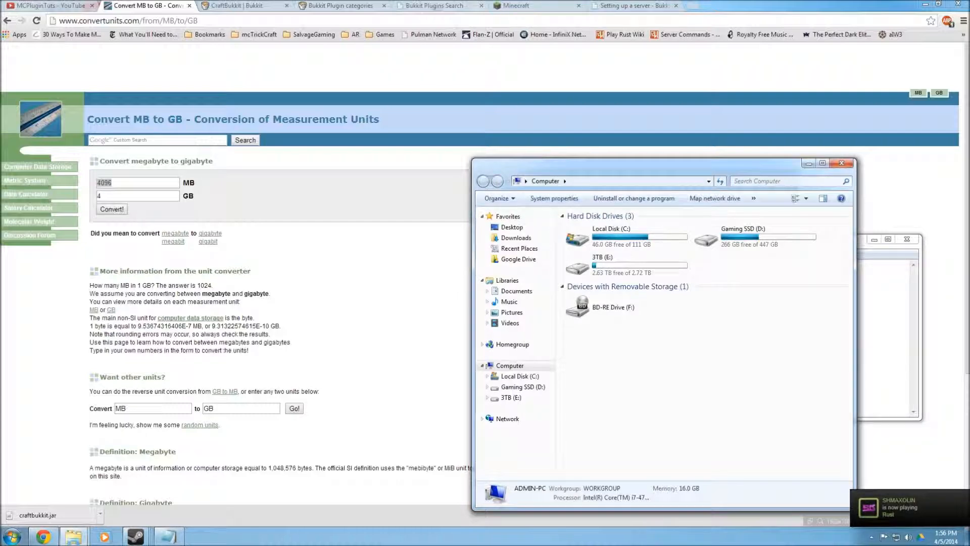
{"action": "left_click", "coordinate": [11, 537]}
{"action": "left_click", "coordinate": [554, 198]}
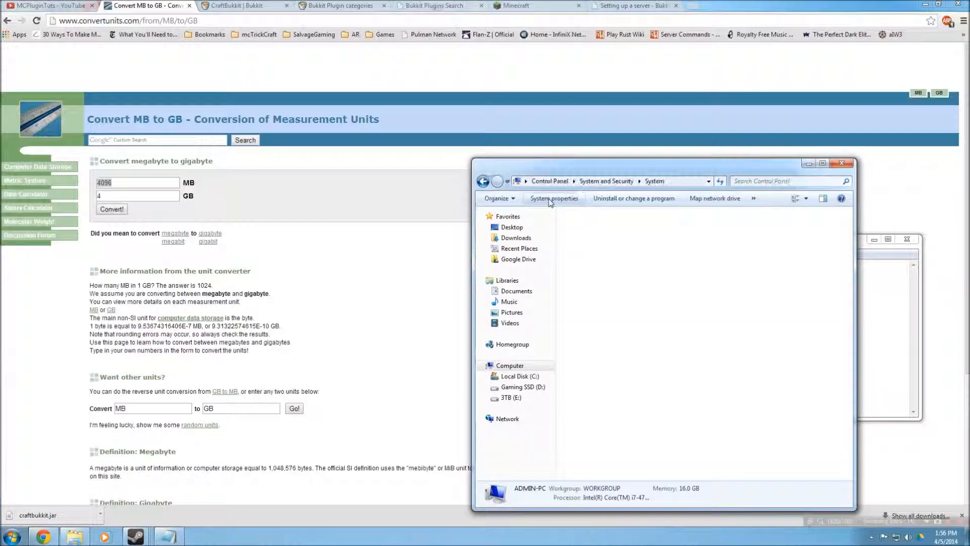
{"action": "left_click_drag", "start_coordinate": [559, 168], "coordinate": [433, 149]}
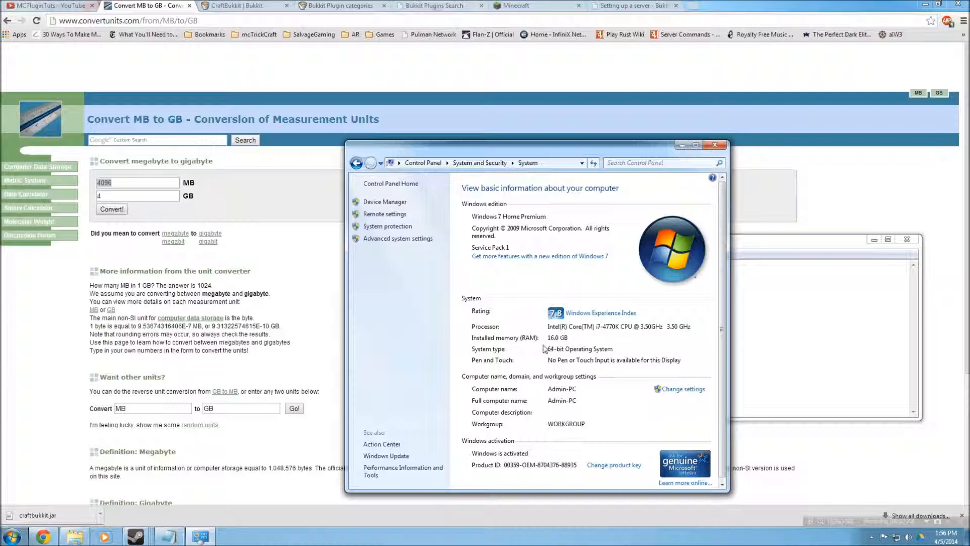
{"action": "left_click", "coordinate": [714, 147]}
Convert 0.5 GB and then 1 GB to megabytes in the converter
{"action": "double_click", "coordinate": [100, 196]}
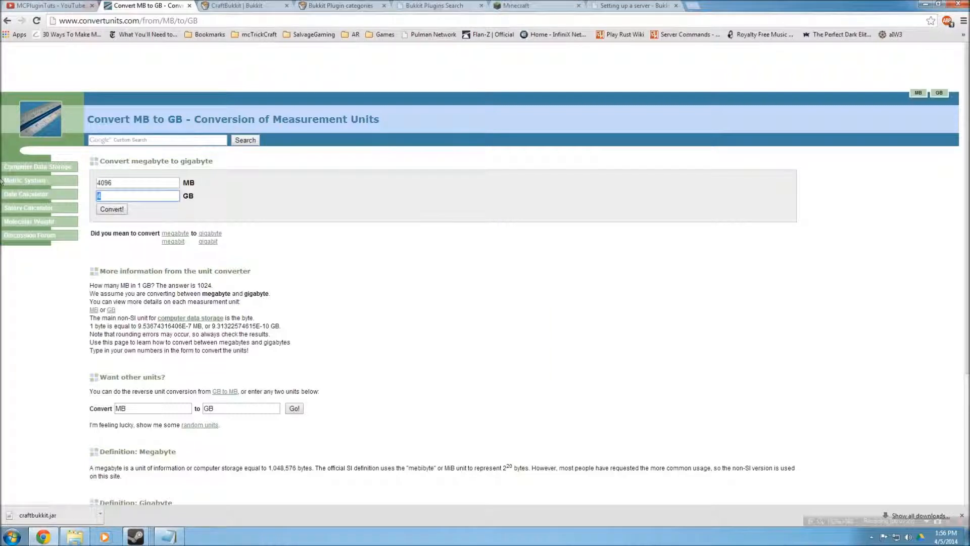
{"action": "key", "text": "Return"}
{"action": "left_click_drag", "start_coordinate": [118, 183], "coordinate": [24, 165]}
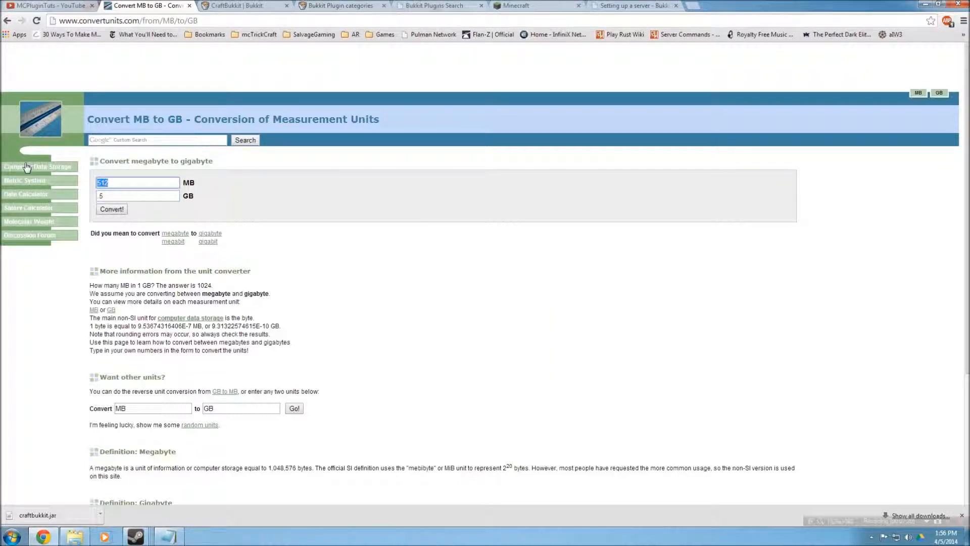
{"action": "left_click", "coordinate": [101, 196]}
{"action": "key", "text": "BackSpace"}
{"action": "type", "text": "1"}
{"action": "key", "text": "Return"}
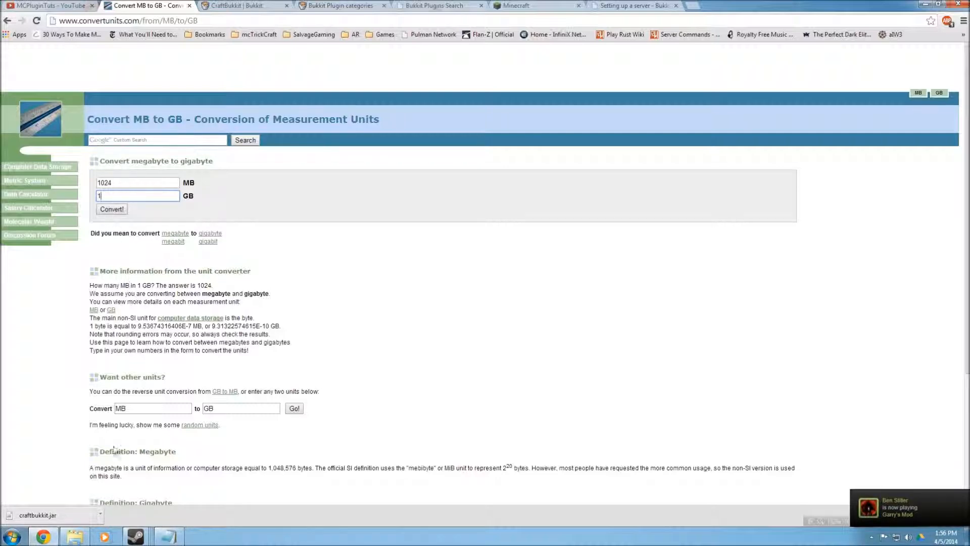
Place the Tutorial Server folder beside the script and compare the script's jar name with the server jar file
{"action": "mouse_move", "coordinate": [75, 537]}
{"action": "mouse_move", "coordinate": [74, 471]}
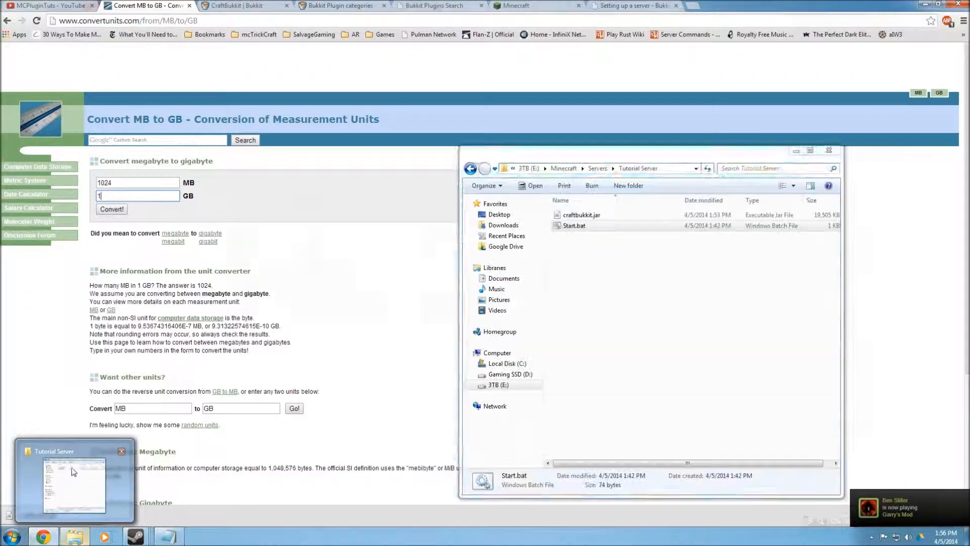
{"action": "left_click", "coordinate": [98, 481]}
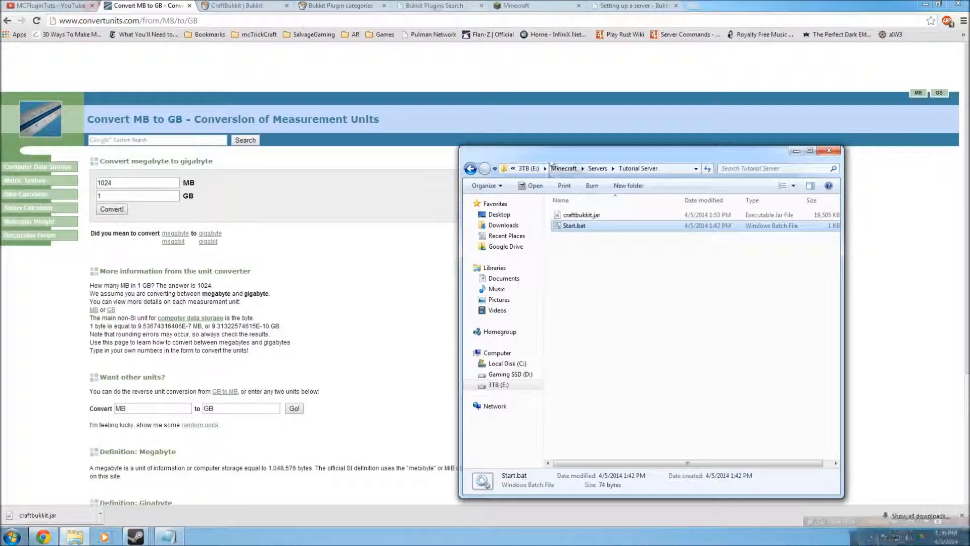
{"action": "left_click_drag", "start_coordinate": [556, 153], "coordinate": [0, 198]}
{"action": "left_click", "coordinate": [168, 536]}
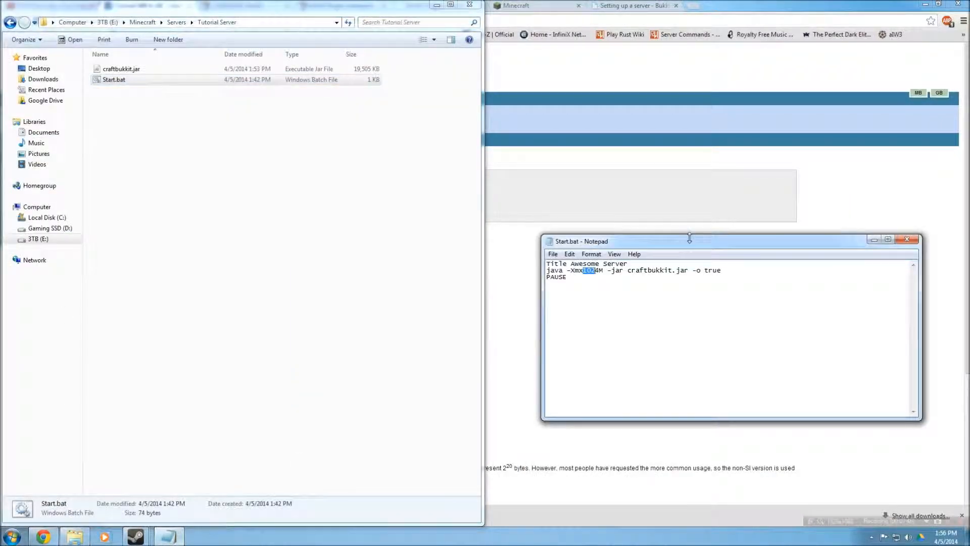
{"action": "left_click_drag", "start_coordinate": [682, 241], "coordinate": [630, 175]}
{"action": "key", "text": "Down"}
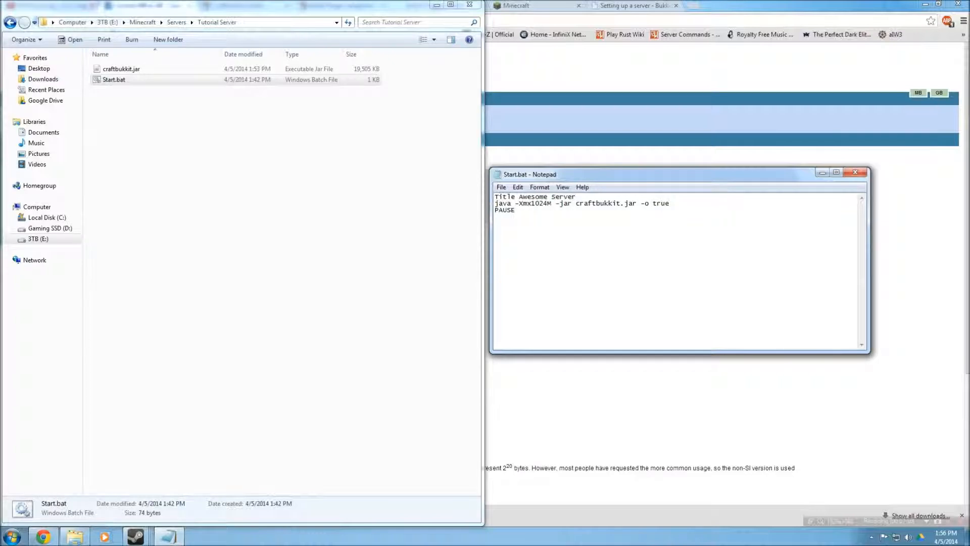
{"action": "left_click_drag", "start_coordinate": [556, 204], "coordinate": [621, 204]}
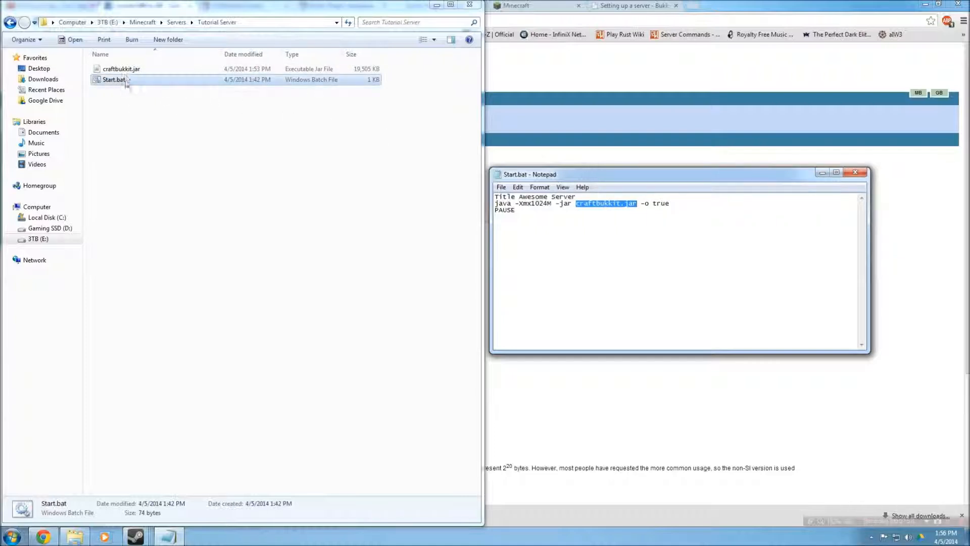
{"action": "left_click", "coordinate": [621, 204]}
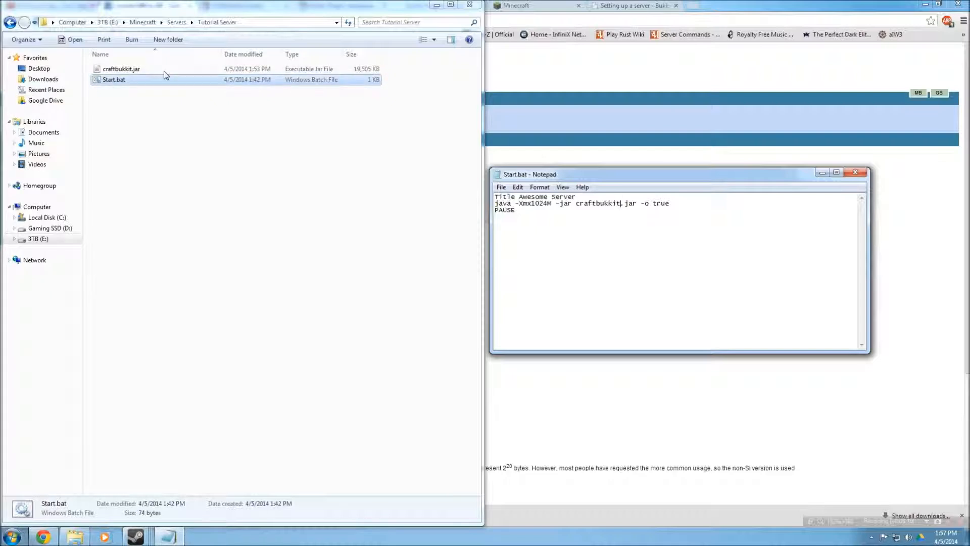
{"action": "left_click", "coordinate": [144, 73]}
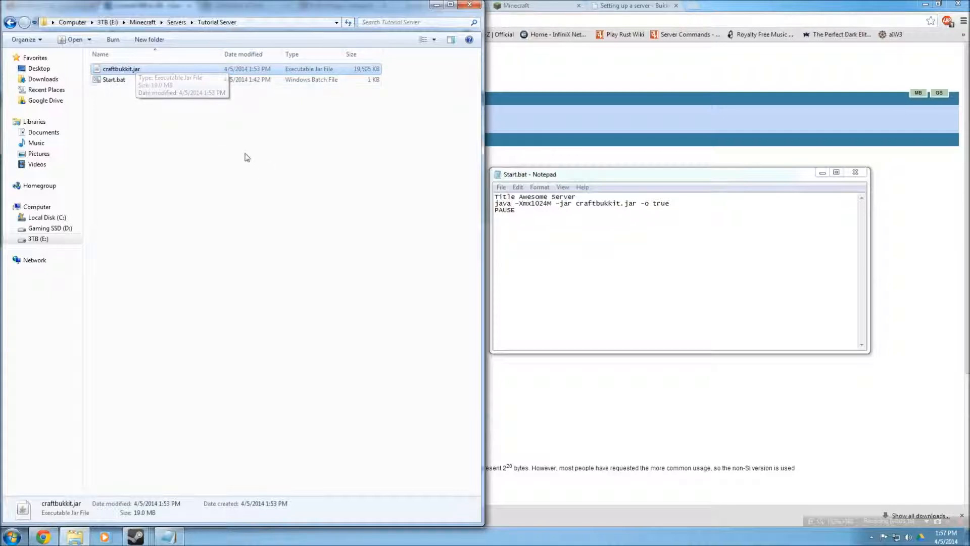
{"action": "left_click_drag", "start_coordinate": [576, 203], "coordinate": [628, 203]}
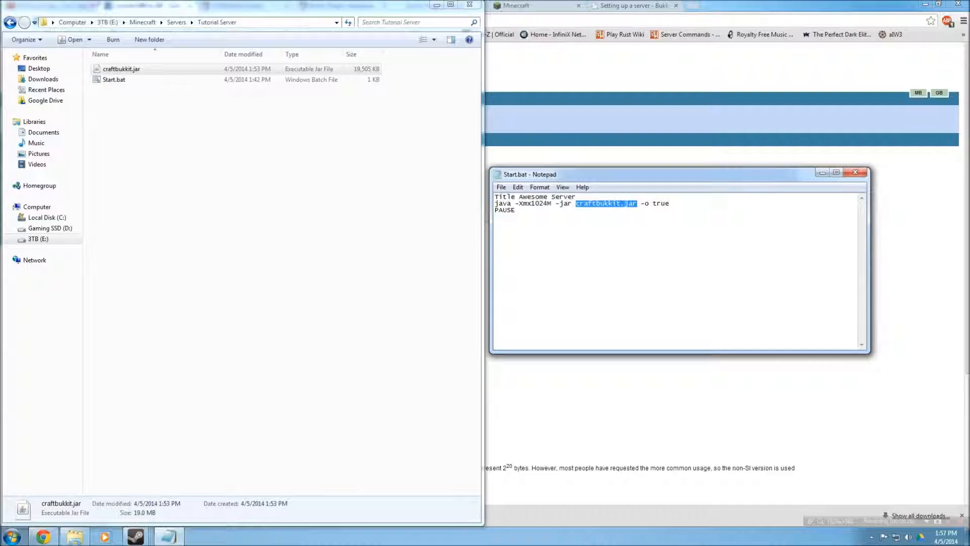
{"action": "left_click", "coordinate": [625, 203]}
{"action": "left_click", "coordinate": [126, 72]}
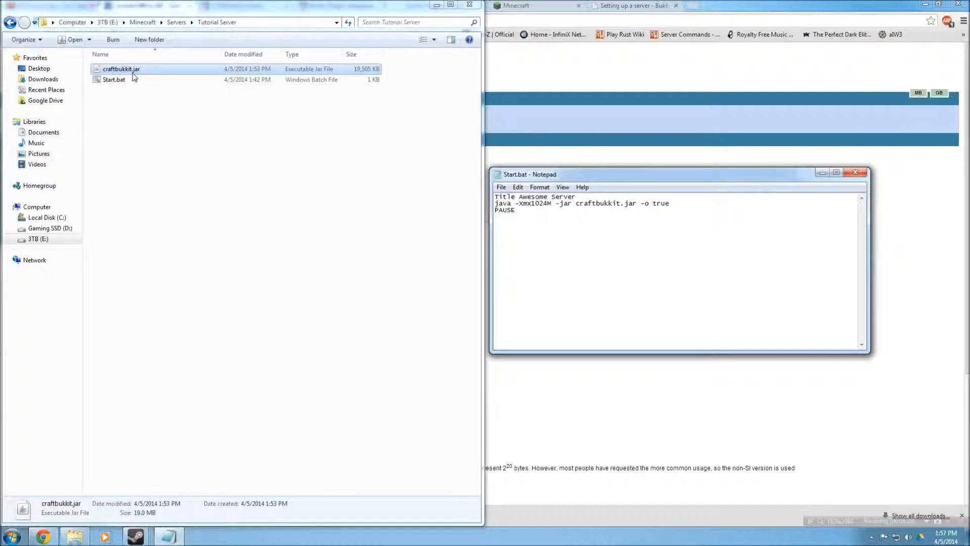
Rename craftbukkit.jar to bukkit.jar in the Tutorial Server folder
{"action": "right_click", "coordinate": [137, 74]}
{"action": "left_click", "coordinate": [183, 242]}
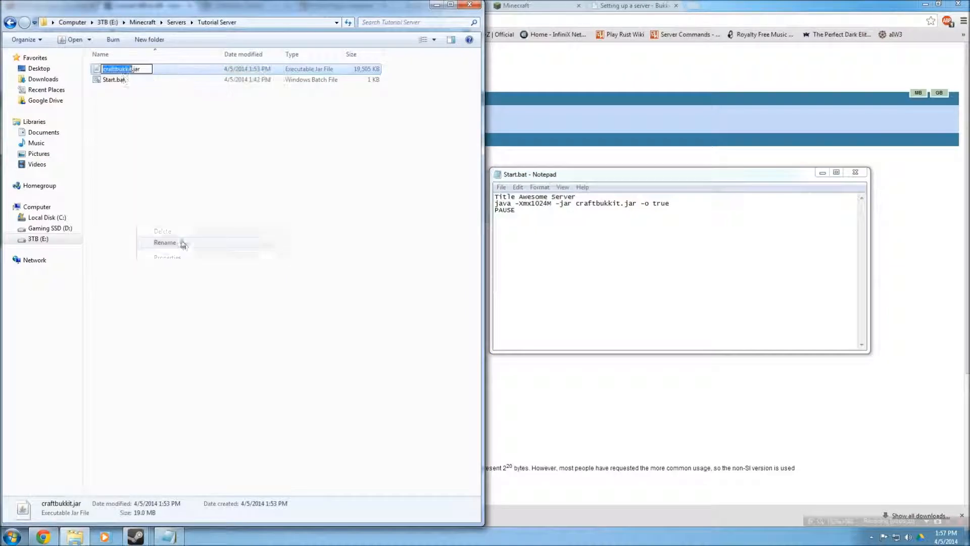
{"action": "left_click", "coordinate": [117, 70]}
{"action": "key", "text": "BackSpace"}
{"action": "key", "text": "BackSpace"}
{"action": "key", "text": "BackSpace"}
{"action": "key", "text": "BackSpace"}
{"action": "key", "text": "BackSpace"}
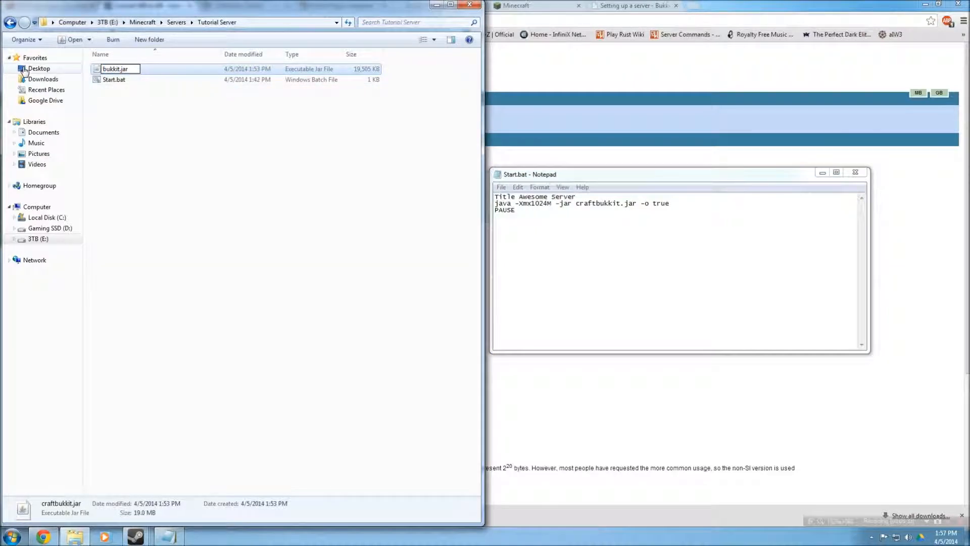
{"action": "left_click", "coordinate": [410, 276]}
Change the jar name in the script's java line to bukkit.jar
{"action": "left_click_drag", "start_coordinate": [596, 203], "coordinate": [584, 204]}
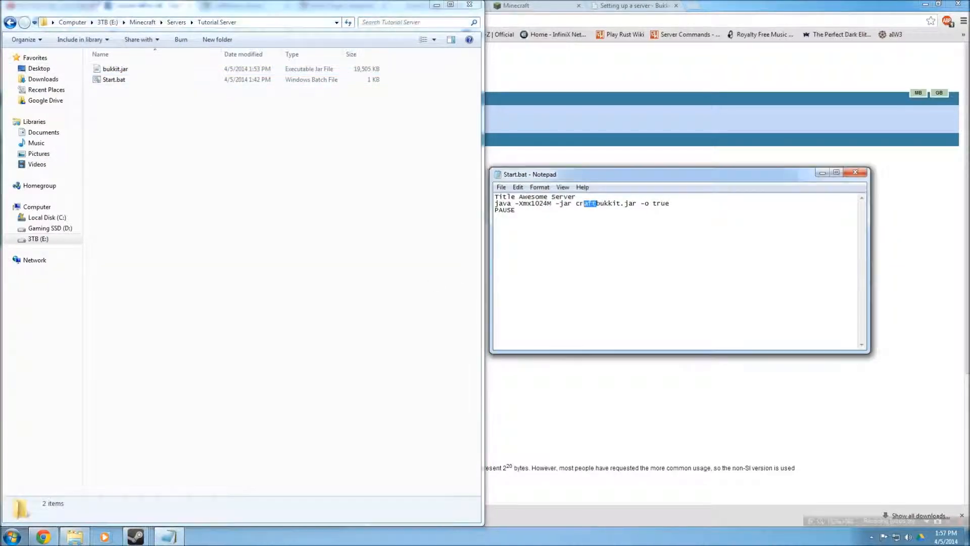
{"action": "key", "text": "BackSpace"}
{"action": "left_click_drag", "start_coordinate": [633, 203], "coordinate": [649, 203]}
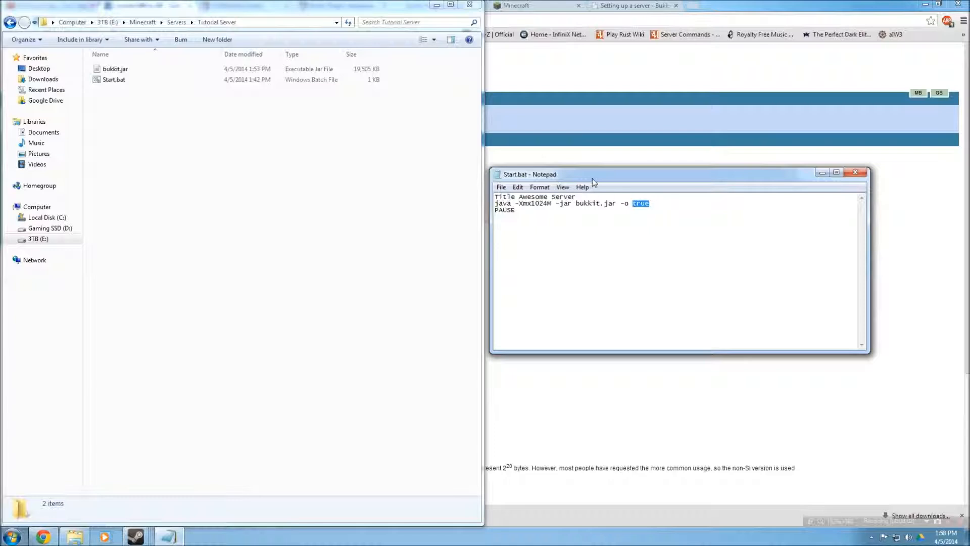
Open Save As for the script and set the file type to All Files
{"action": "left_click", "coordinate": [501, 187]}
{"action": "left_click", "coordinate": [728, 275]}
{"action": "left_click", "coordinate": [501, 187]}
{"action": "left_click", "coordinate": [521, 232]}
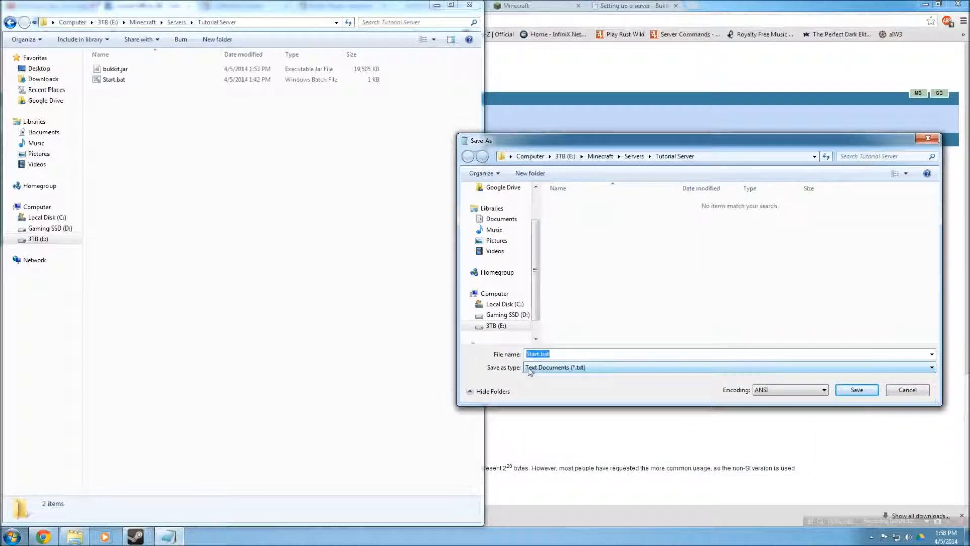
{"action": "left_click", "coordinate": [535, 368]}
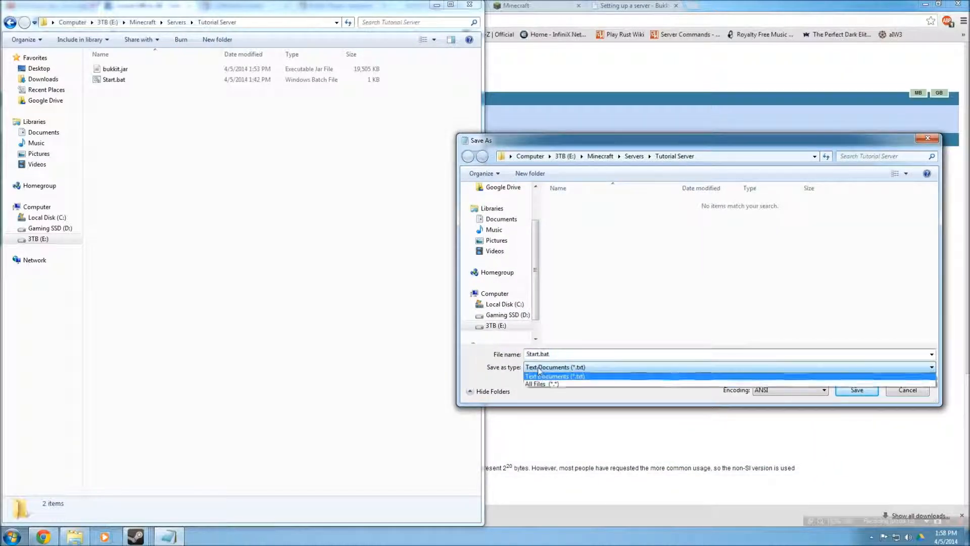
{"action": "left_click", "coordinate": [540, 385]}
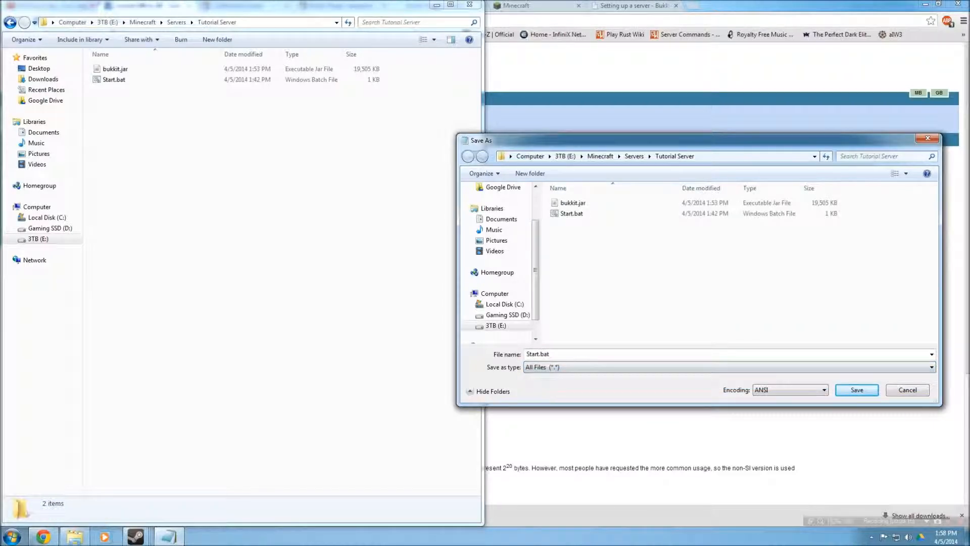
Save the script in the Tutorial Server folder as Run Server.bat
{"action": "double_click", "coordinate": [537, 354]}
{"action": "left_click", "coordinate": [549, 353]}
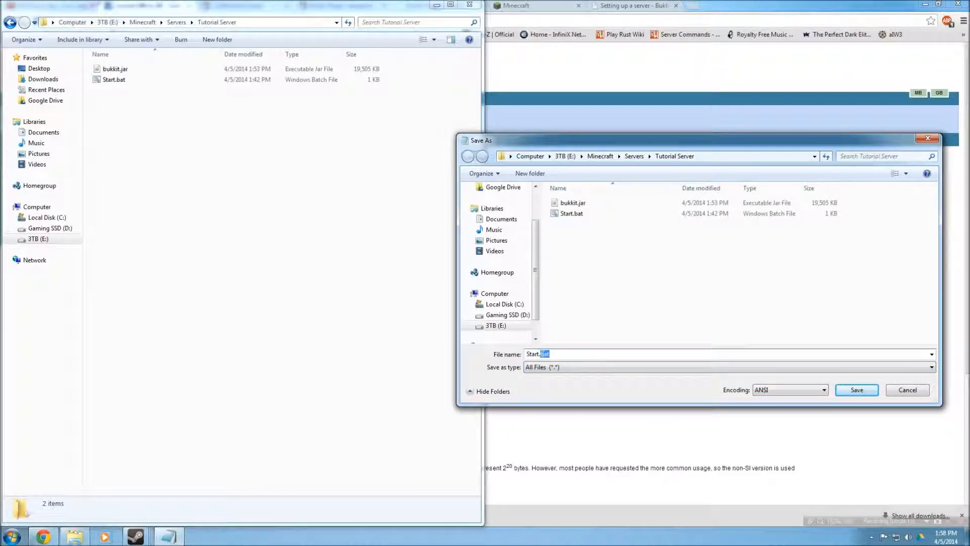
{"action": "key", "text": "BackSpace"}
{"action": "type", "text": "txt"}
{"action": "left_click_drag", "start_coordinate": [548, 353], "coordinate": [540, 354]}
{"action": "type", "text": ".bat"}
{"action": "key", "text": "BackSpace"}
{"action": "key", "text": "BackSpace"}
{"action": "key", "text": "BackSpace"}
{"action": "key", "text": "BackSpace"}
{"action": "key", "text": "BackSpace"}
{"action": "type", "text": "Run Server"}
{"action": "key", "text": "Return"}
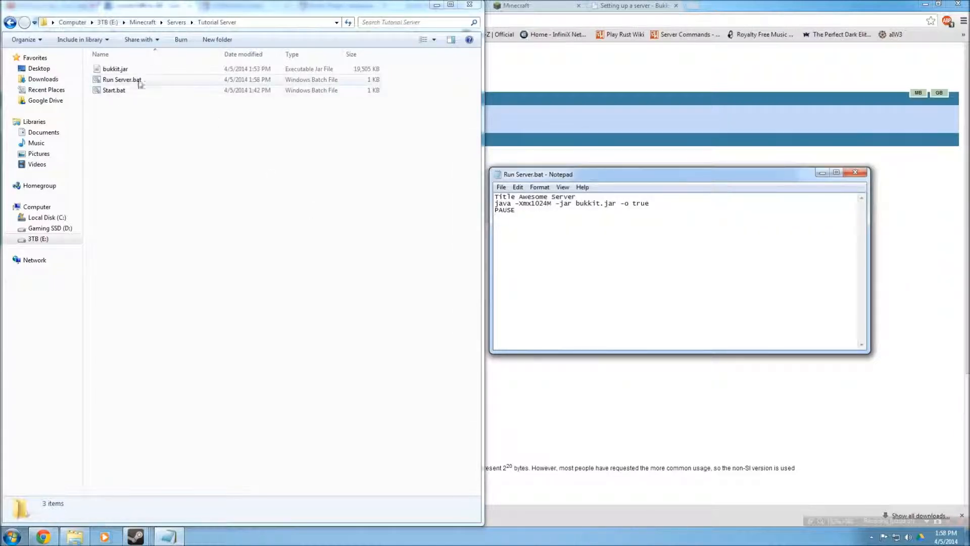
Close Notepad and delete the old Start.bat file
{"action": "left_click", "coordinate": [854, 173]}
{"action": "left_click", "coordinate": [121, 91]}
{"action": "key", "text": "Delete"}
{"action": "key", "text": "Return"}
Launch Run Server.bat to start the server console
{"action": "left_click", "coordinate": [129, 80]}
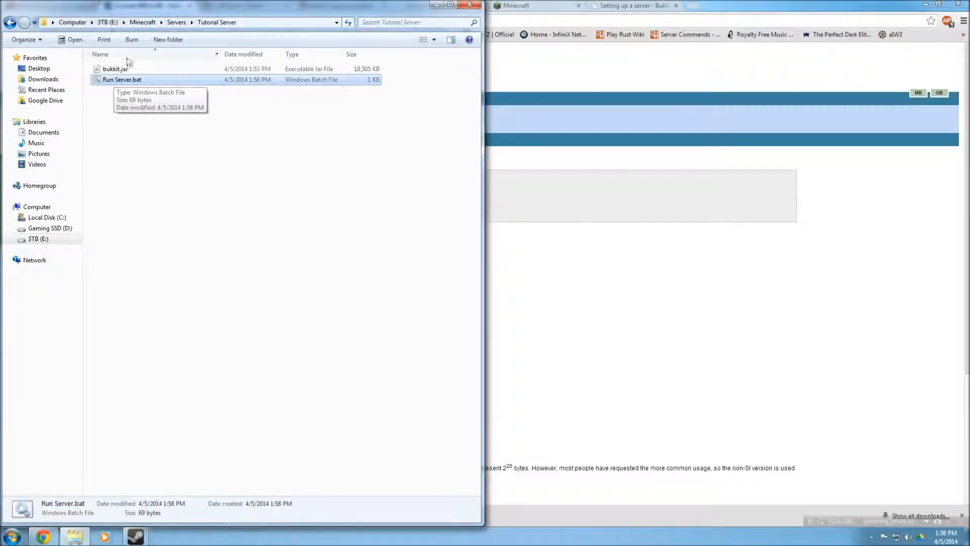
{"action": "double_click", "coordinate": [115, 80]}
{"action": "left_click_drag", "start_coordinate": [197, 99], "coordinate": [680, 47]}
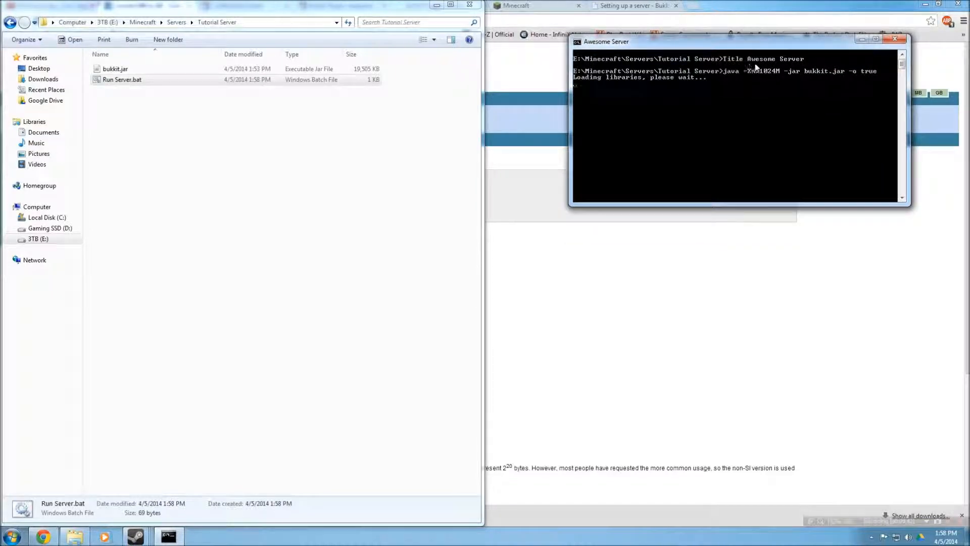
Reopen Run Server.bat for editing and examine its Awesome Server title line
{"action": "right_click", "coordinate": [124, 90]}
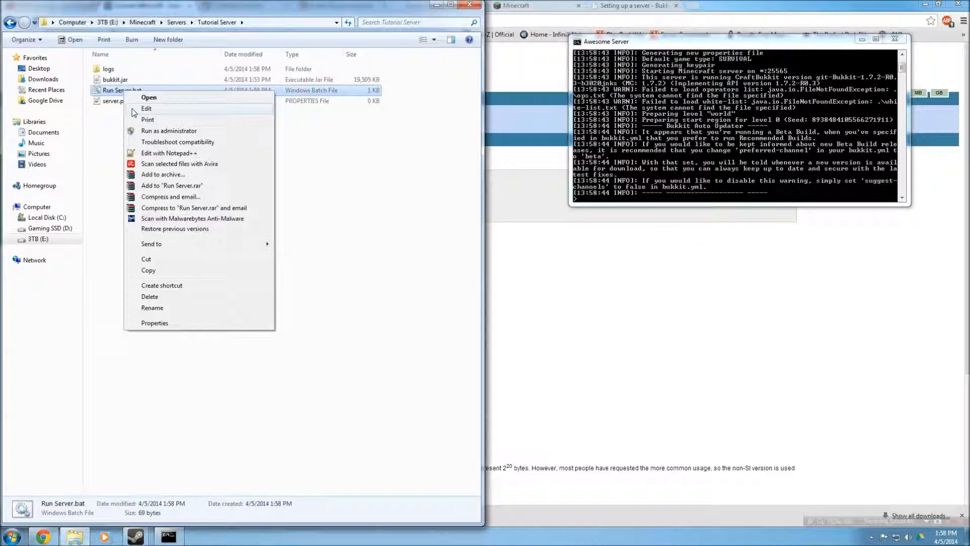
{"action": "left_click", "coordinate": [139, 108]}
{"action": "left_click_drag", "start_coordinate": [639, 177], "coordinate": [652, 217]}
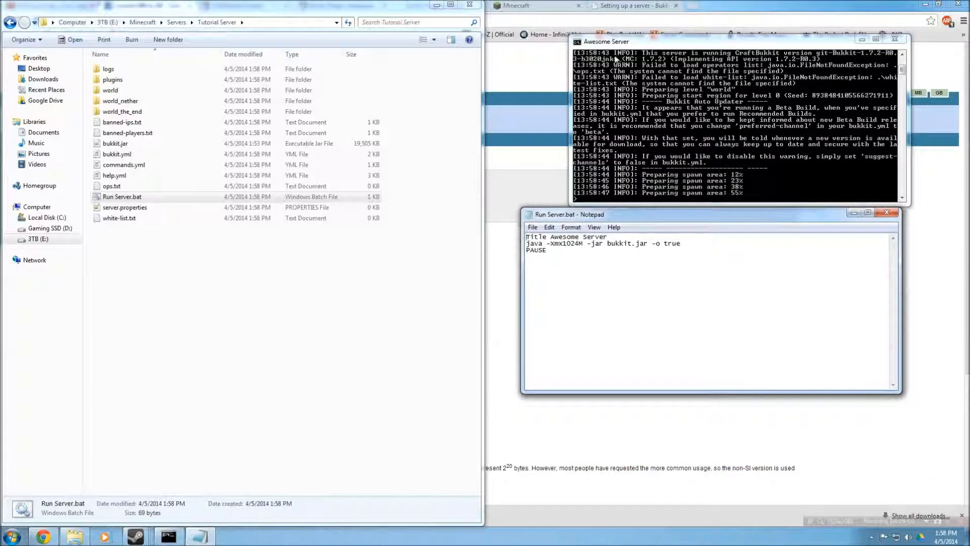
{"action": "left_click_drag", "start_coordinate": [522, 237], "coordinate": [607, 236]}
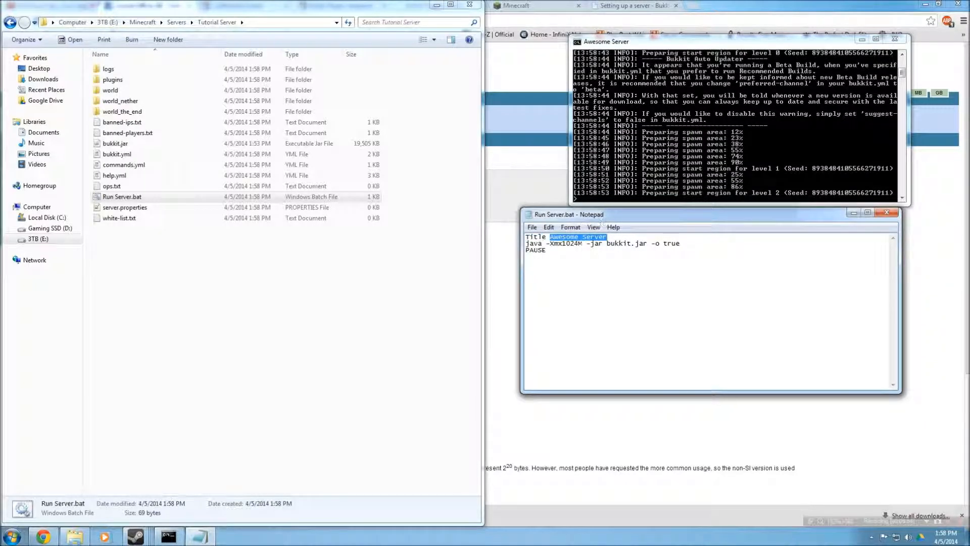
{"action": "left_click", "coordinate": [579, 238]}
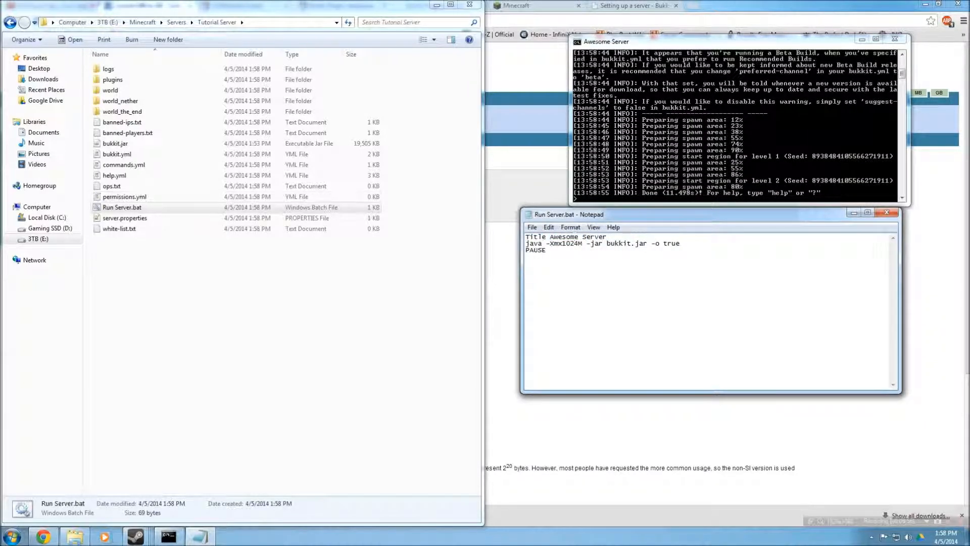
{"action": "left_click_drag", "start_coordinate": [607, 236], "coordinate": [465, 243]}
{"action": "key", "text": "BackSpace"}
{"action": "key", "text": "ctrl+z"}
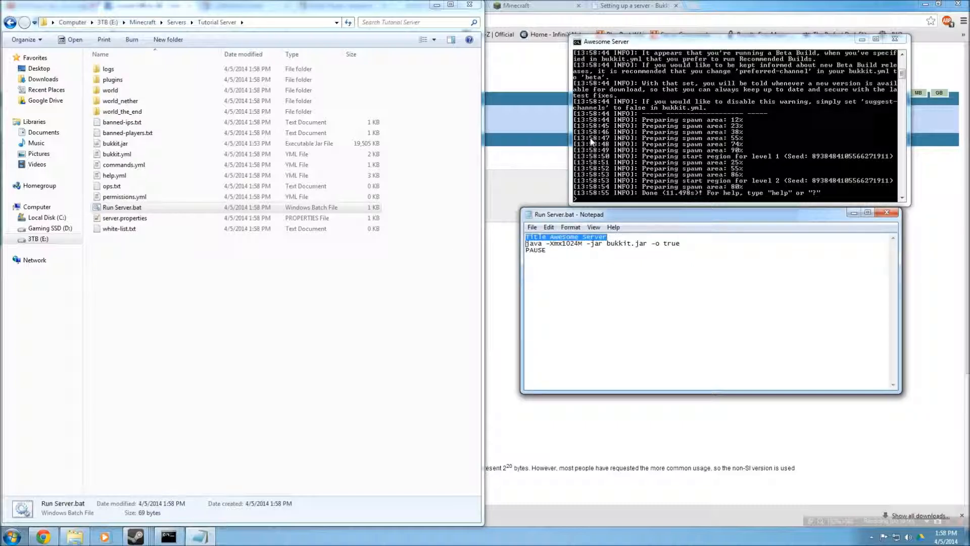
Close the Run Server.bat editor without saving changes
{"action": "left_click", "coordinate": [603, 45]}
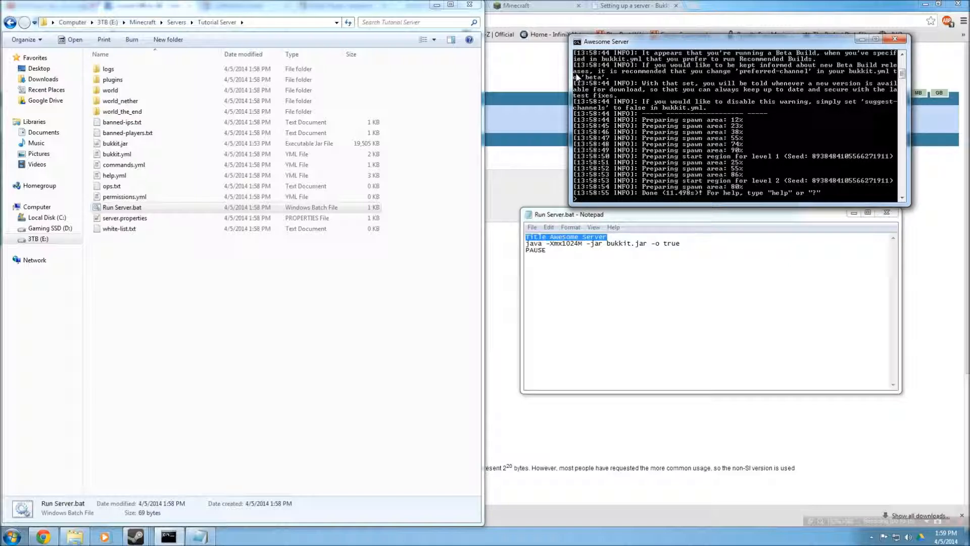
{"action": "left_click_drag", "start_coordinate": [575, 222], "coordinate": [624, 63]}
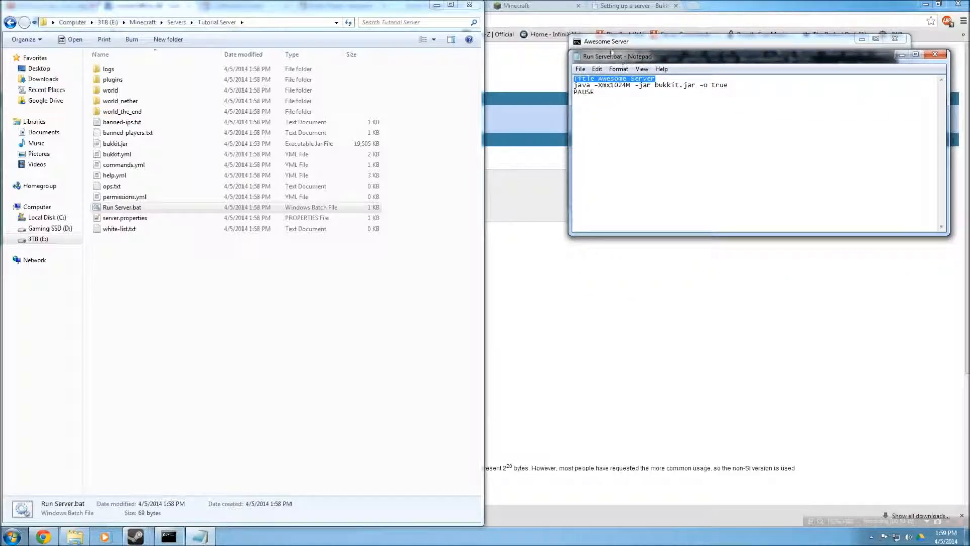
{"action": "left_click", "coordinate": [650, 43]}
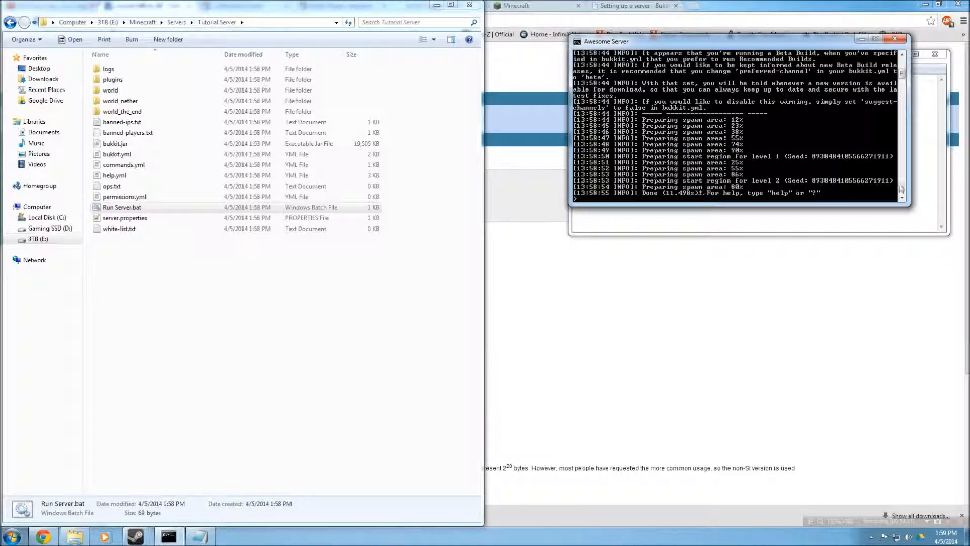
{"action": "left_click", "coordinate": [902, 218]}
{"action": "left_click_drag", "start_coordinate": [851, 52], "coordinate": [785, 230]}
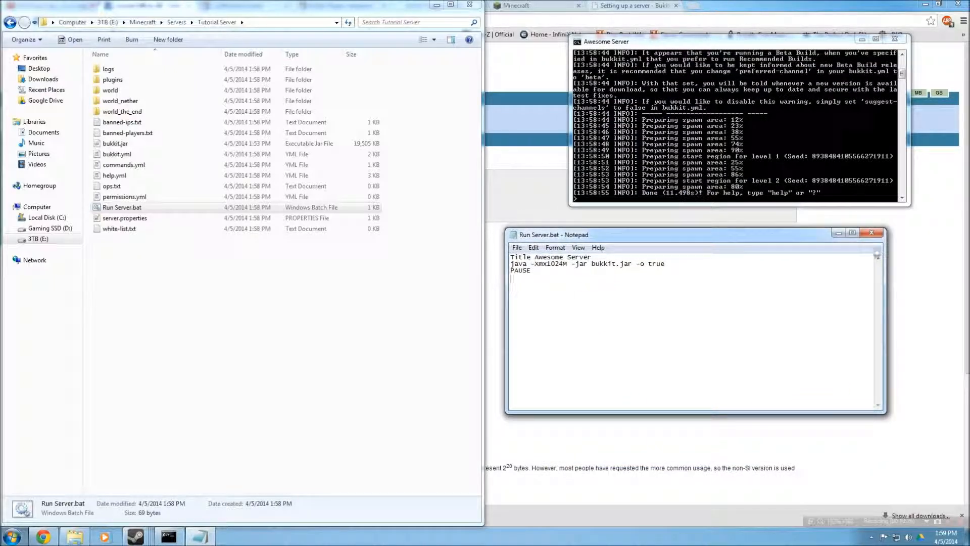
{"action": "left_click", "coordinate": [871, 235]}
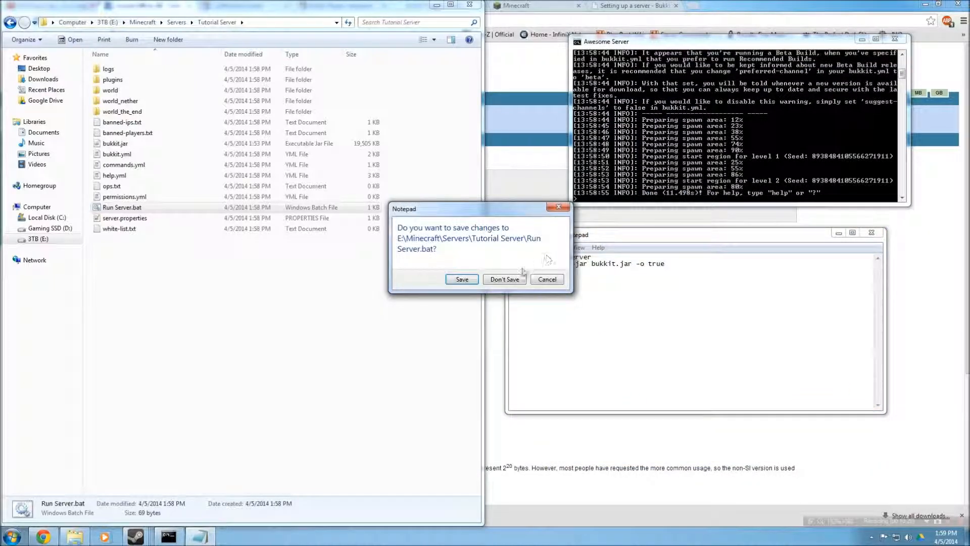
{"action": "left_click", "coordinate": [503, 279]}
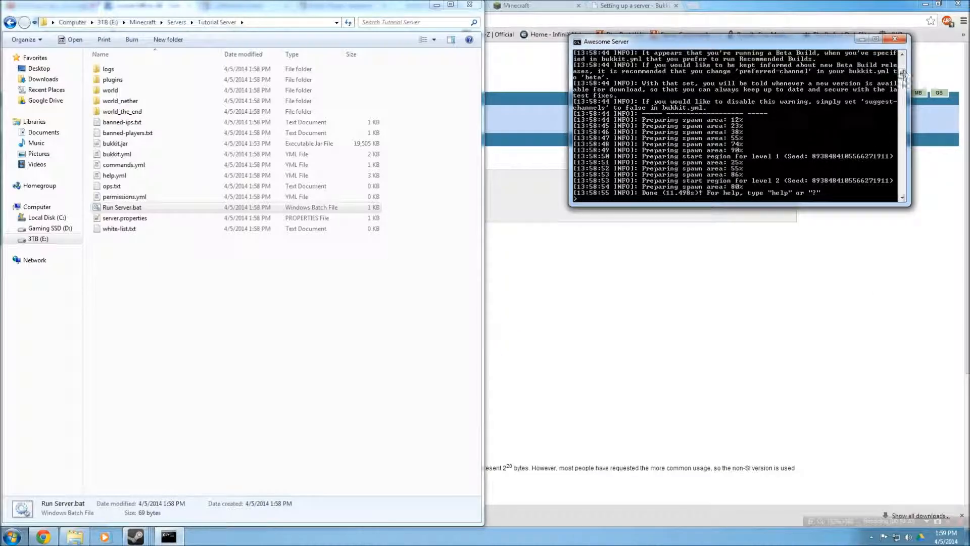
Scroll through the server console output
{"action": "left_click_drag", "start_coordinate": [904, 75], "coordinate": [903, 63]}
{"action": "scroll", "coordinate": [638, 110], "scroll_direction": "down", "scroll_amount": 1}
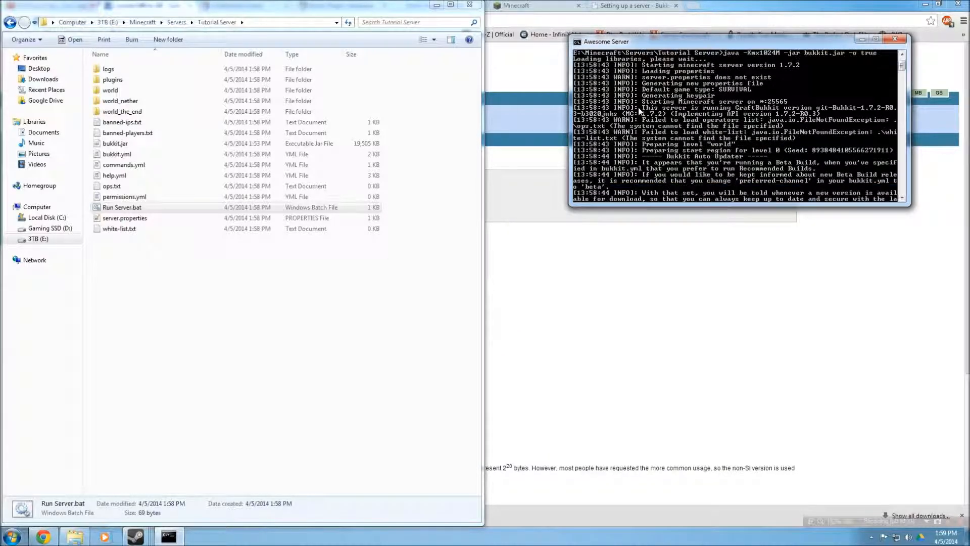
{"action": "scroll", "coordinate": [740, 160], "scroll_direction": "down", "scroll_amount": 2}
{"action": "scroll", "coordinate": [740, 159], "scroll_direction": "down", "scroll_amount": 7}
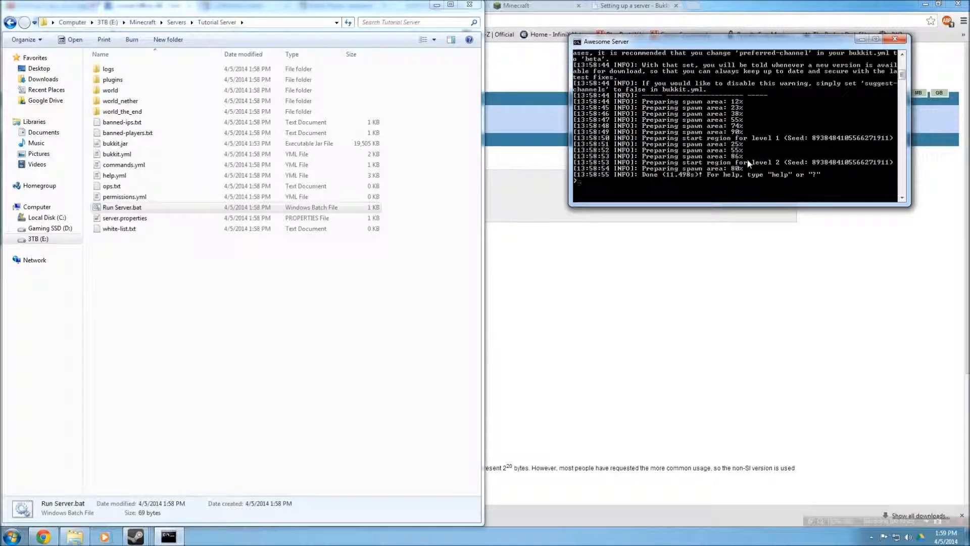
{"action": "scroll", "coordinate": [745, 161], "scroll_direction": "down", "scroll_amount": 1}
{"action": "scroll", "coordinate": [738, 159], "scroll_direction": "up", "scroll_amount": 2}
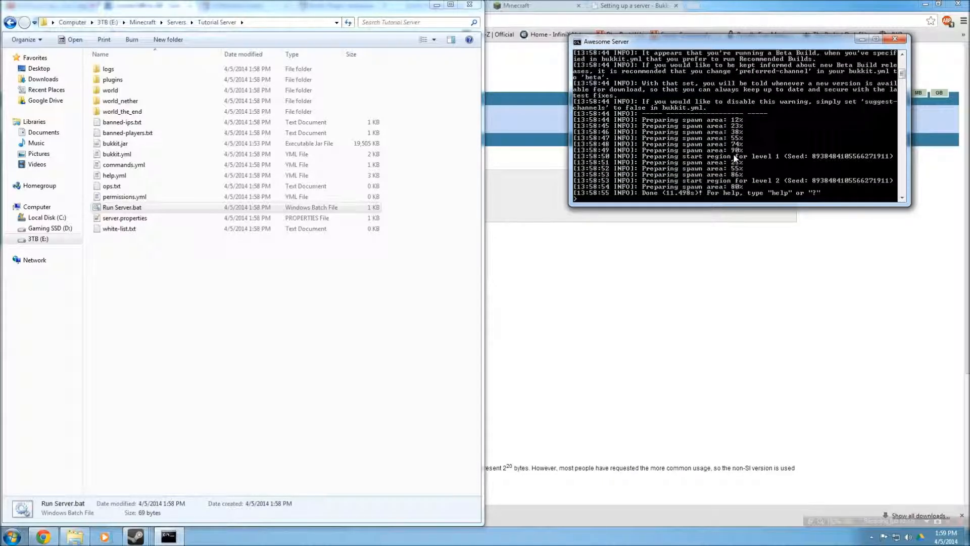
{"action": "scroll", "coordinate": [740, 152], "scroll_direction": "down", "scroll_amount": 1}
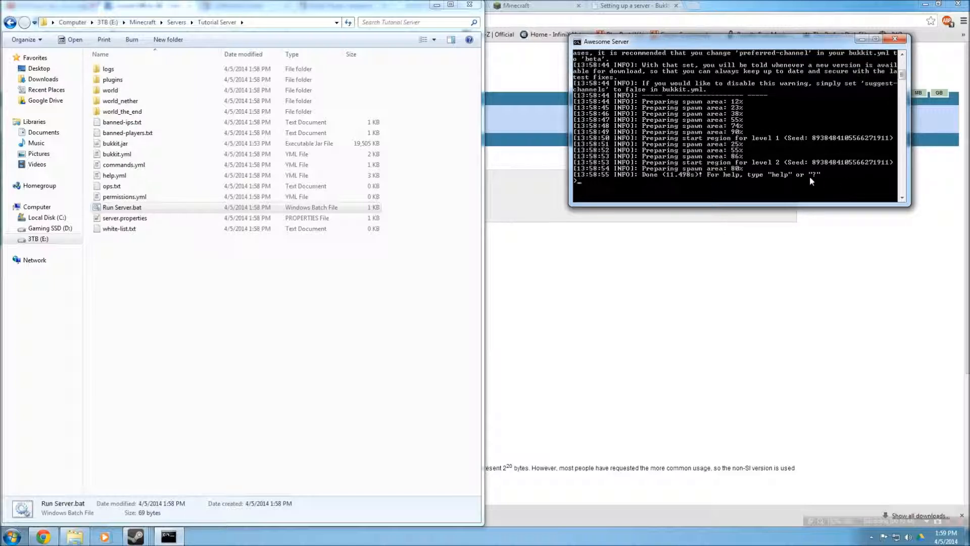
Run save-all and stop in the server console, then close the console
{"action": "type", "text": "save-all"}
{"action": "key", "text": "Return"}
{"action": "type", "text": "stop"}
{"action": "key", "text": "Return"}
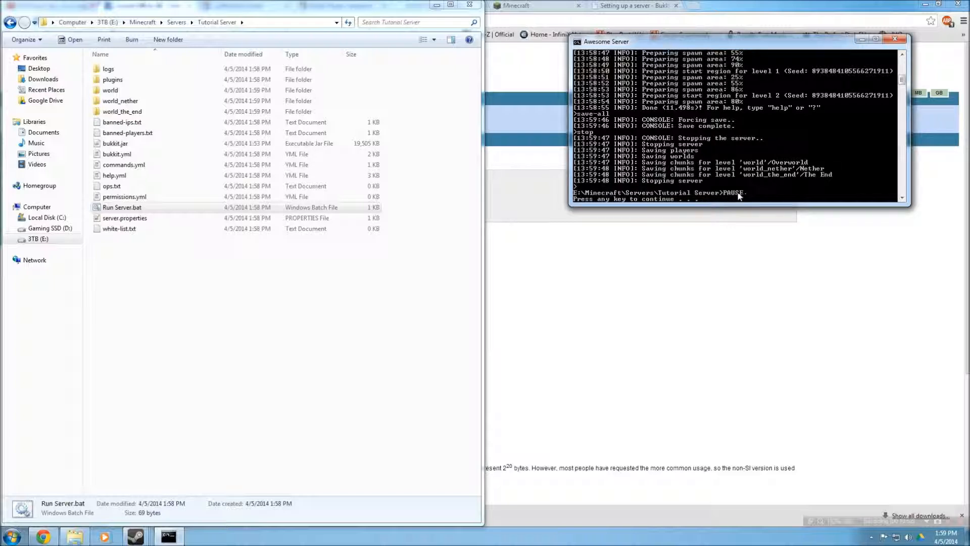
{"action": "key", "text": "Return"}
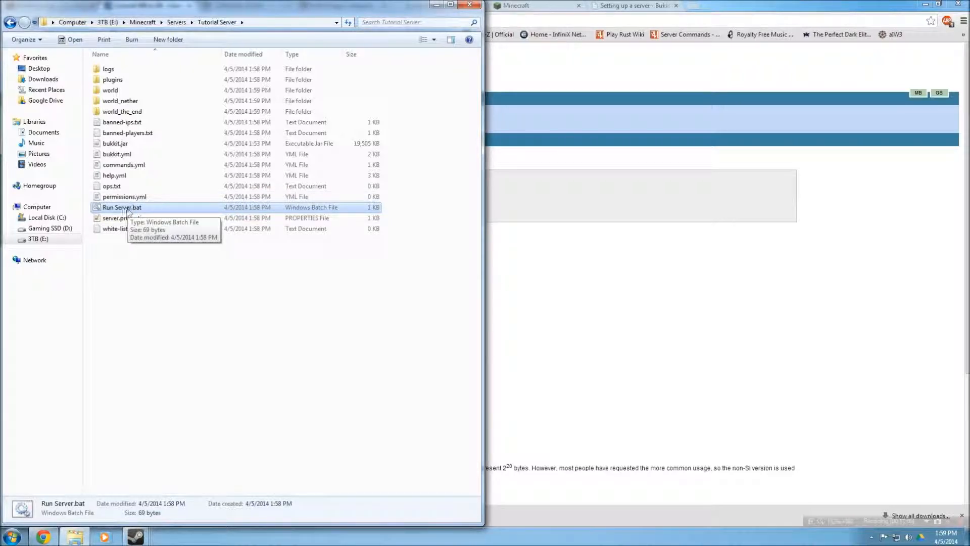
Open server.properties in Notepad++ and place it beside the Tutorial Server folder window
{"action": "left_click_drag", "start_coordinate": [187, 9], "coordinate": [281, 76]}
{"action": "key", "text": "super+Left"}
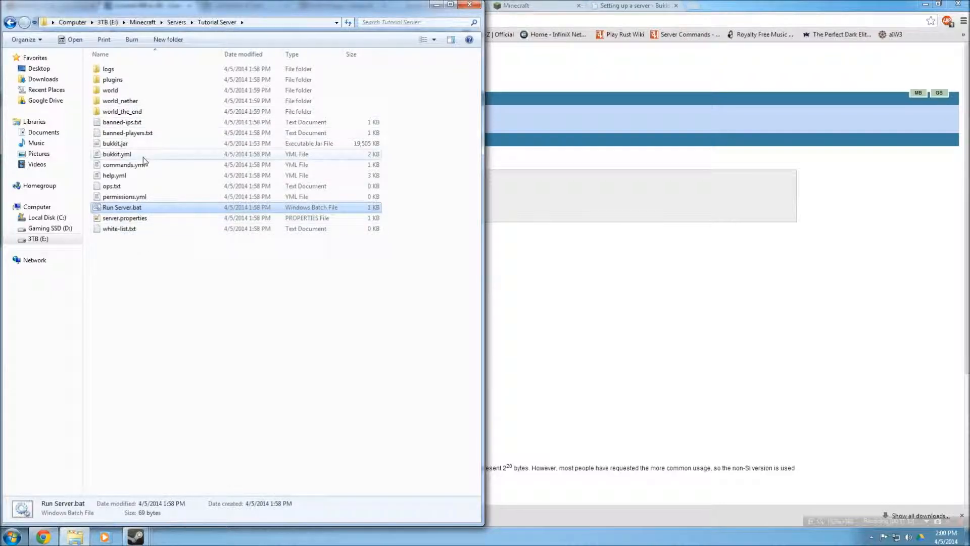
{"action": "left_click", "coordinate": [123, 219]}
{"action": "right_click", "coordinate": [124, 223]}
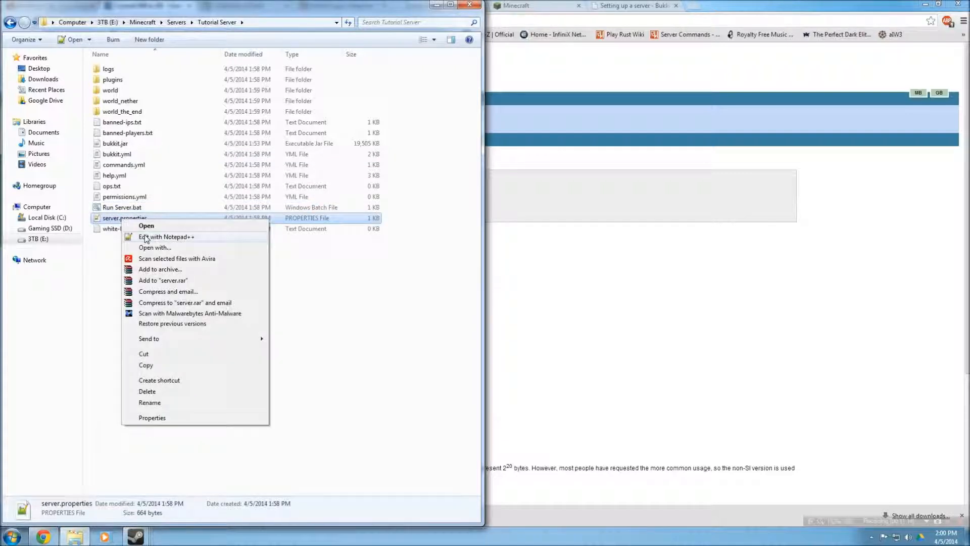
{"action": "left_click", "coordinate": [140, 237]}
{"action": "left_click_drag", "start_coordinate": [407, 7], "coordinate": [969, 25]}
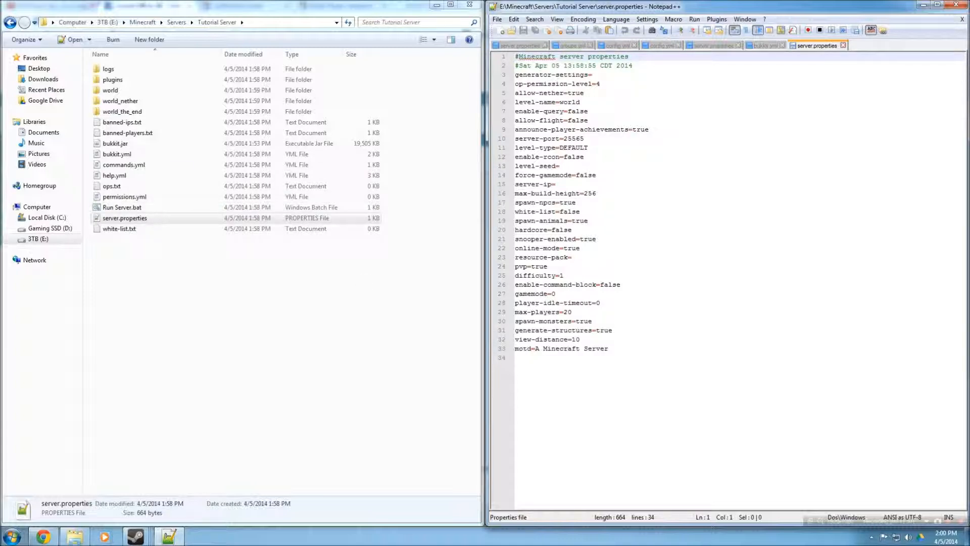
Set announce-player-achievements to false and server-port to 25565 in server.properties
{"action": "double_click", "coordinate": [577, 95]}
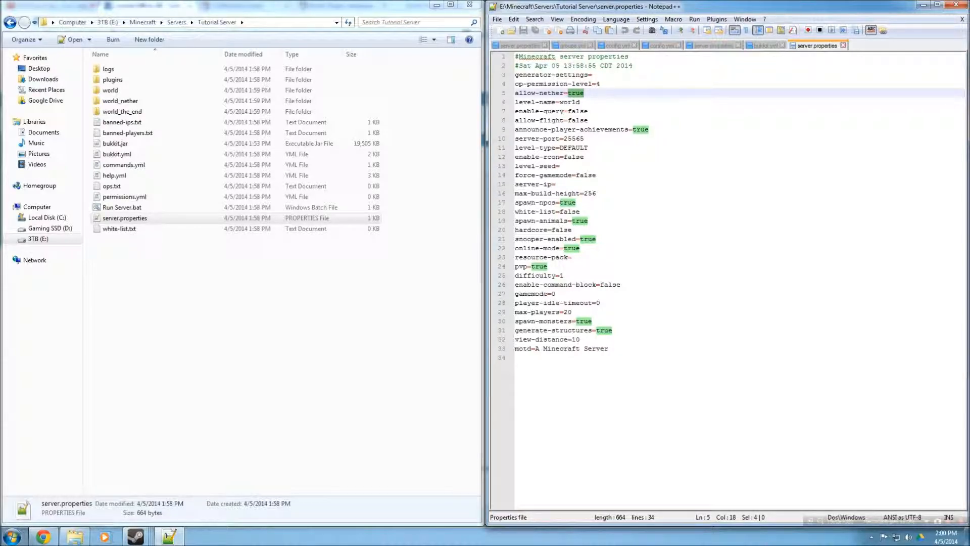
{"action": "double_click", "coordinate": [568, 102]}
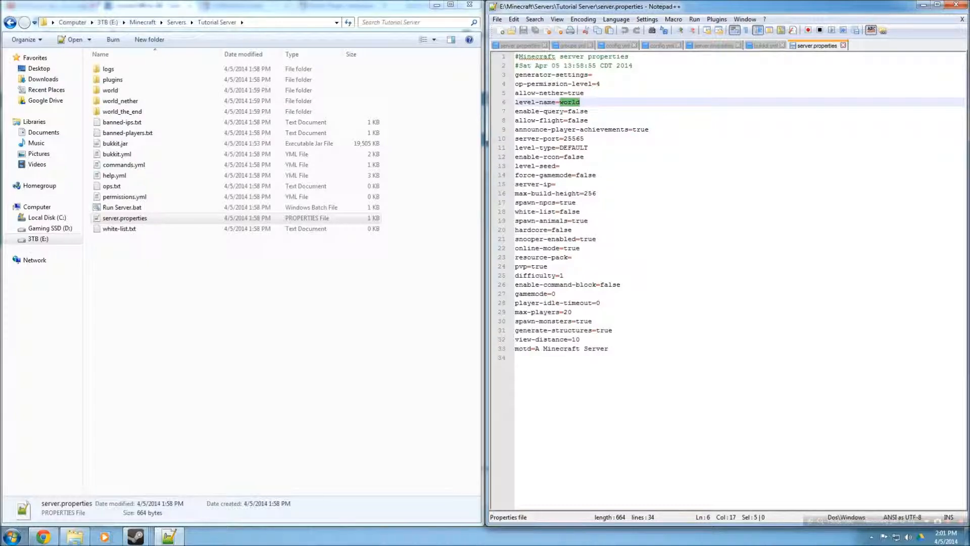
{"action": "double_click", "coordinate": [578, 112]}
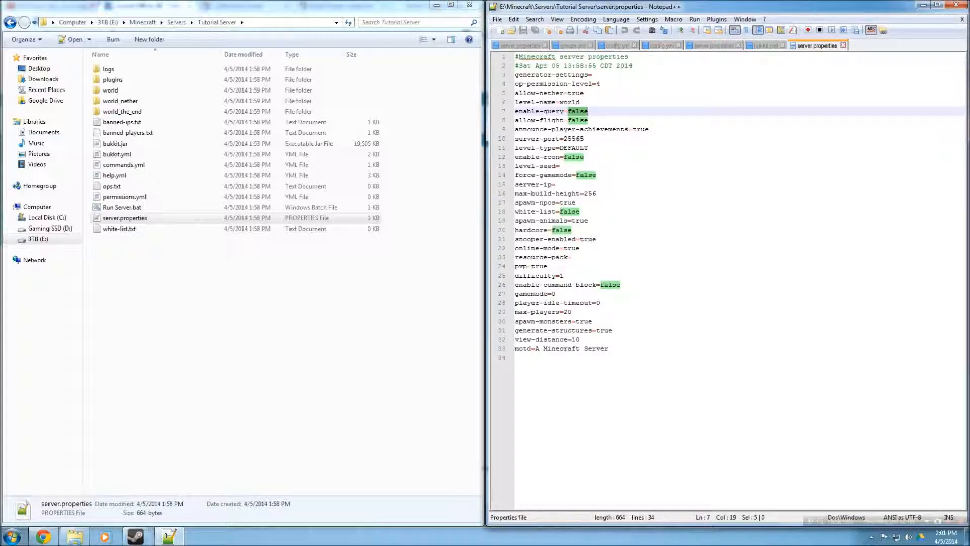
{"action": "left_click", "coordinate": [577, 127]}
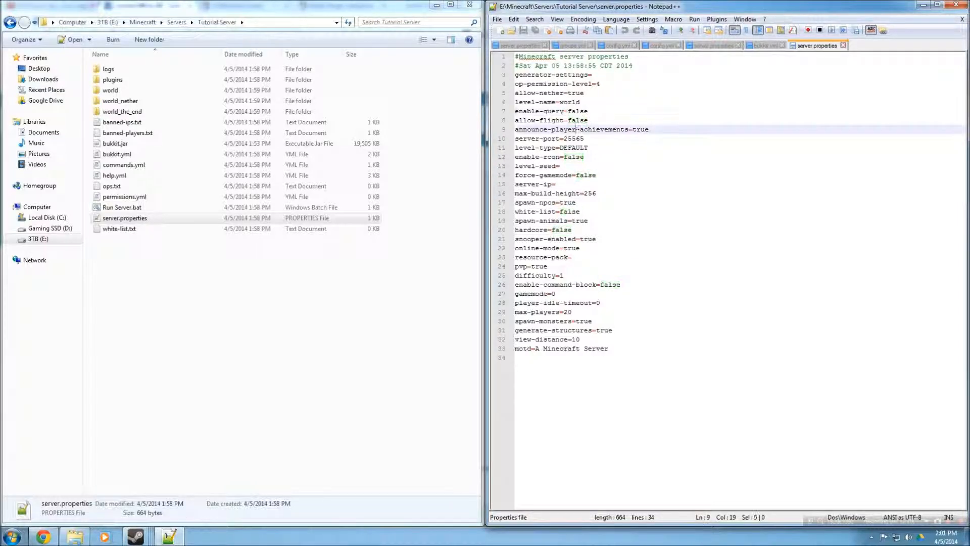
{"action": "double_click", "coordinate": [576, 122]}
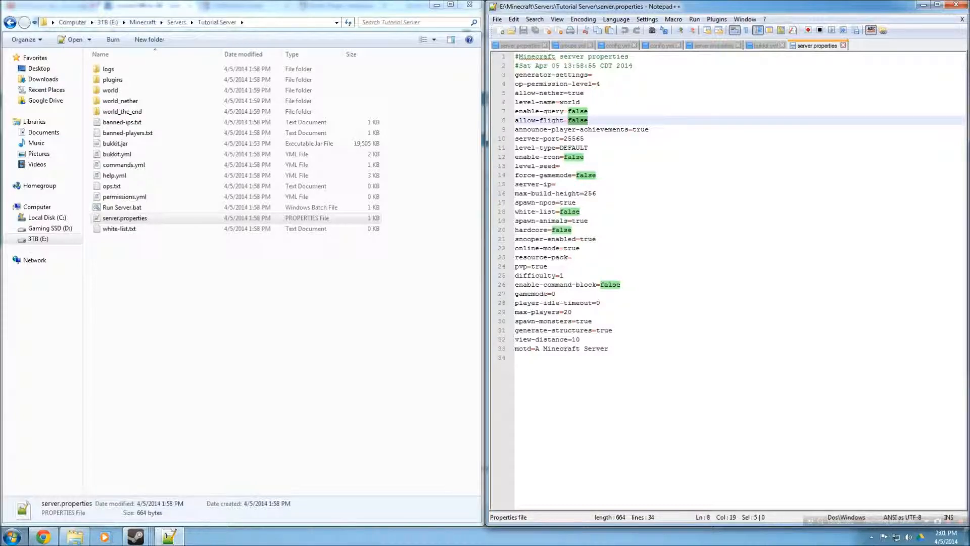
{"action": "double_click", "coordinate": [640, 130]}
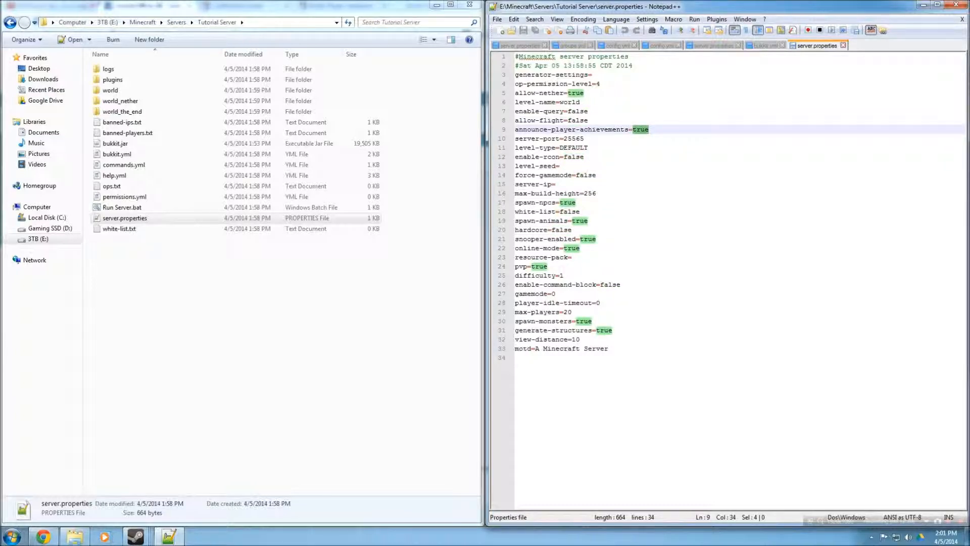
{"action": "type", "text": "false"}
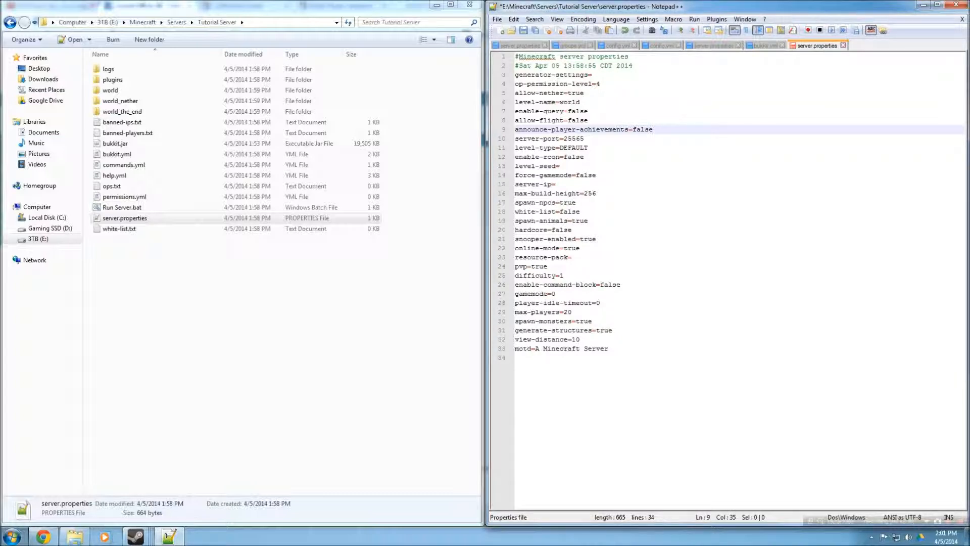
{"action": "double_click", "coordinate": [573, 139]}
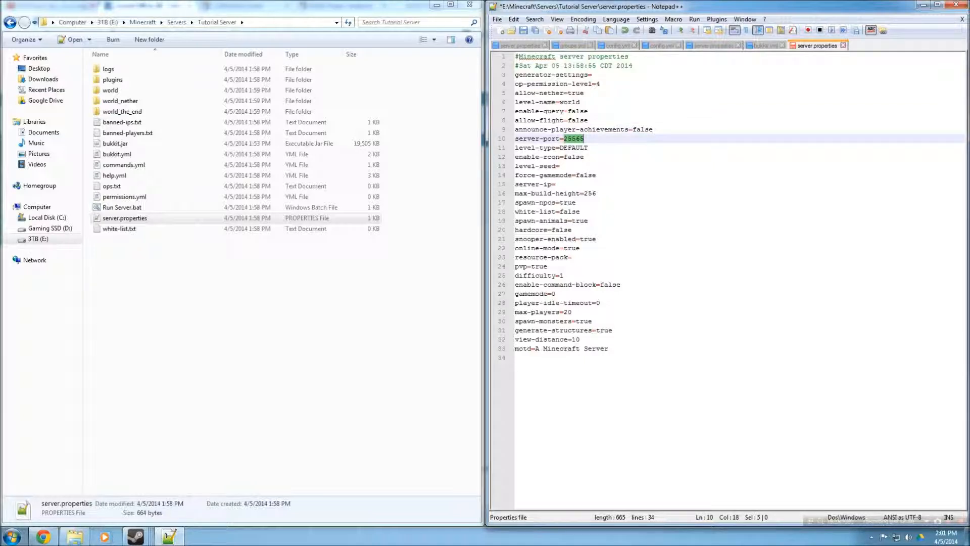
{"action": "type", "text": "25565"}
Examine the server properties from level-type through online-mode
{"action": "double_click", "coordinate": [576, 148]}
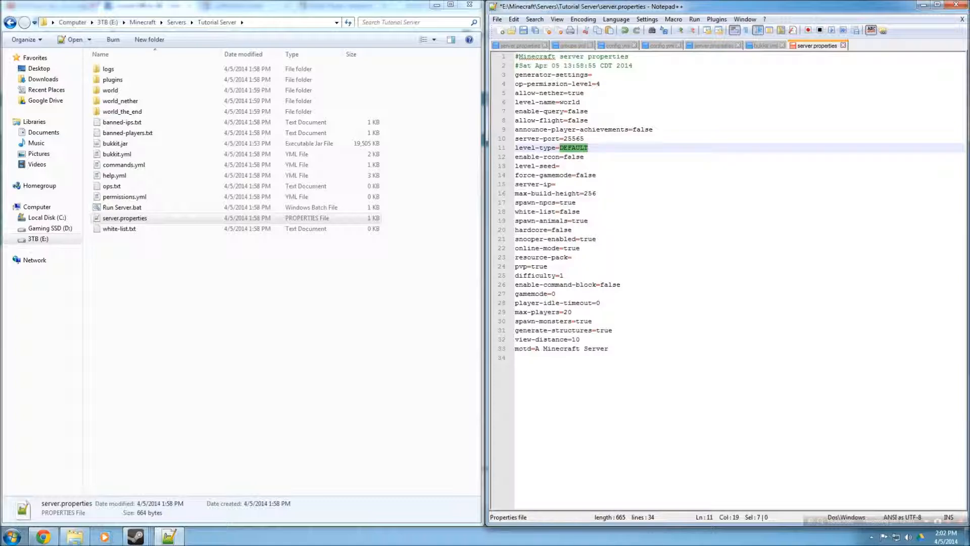
{"action": "double_click", "coordinate": [551, 156]}
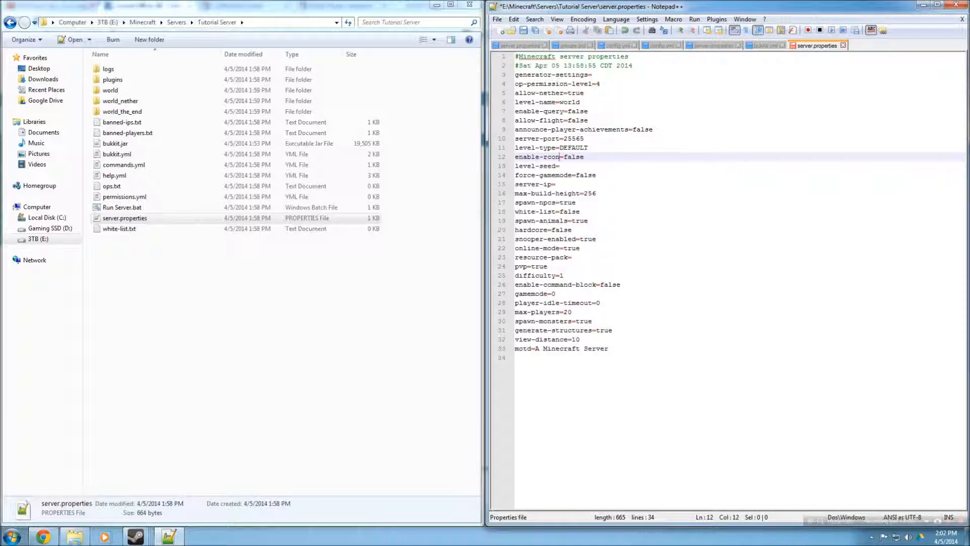
{"action": "triple_click", "coordinate": [545, 167]}
{"action": "left_click", "coordinate": [573, 166]}
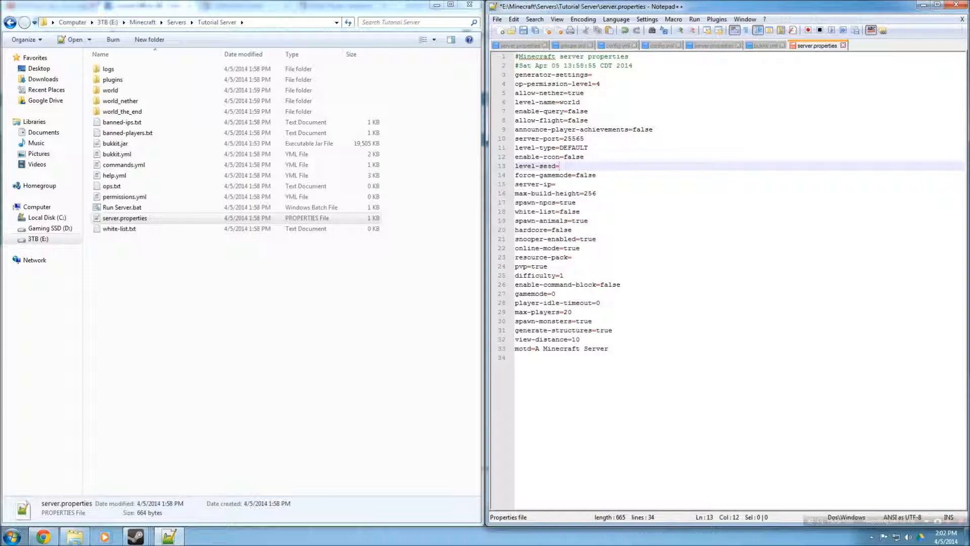
{"action": "left_click", "coordinate": [571, 139]}
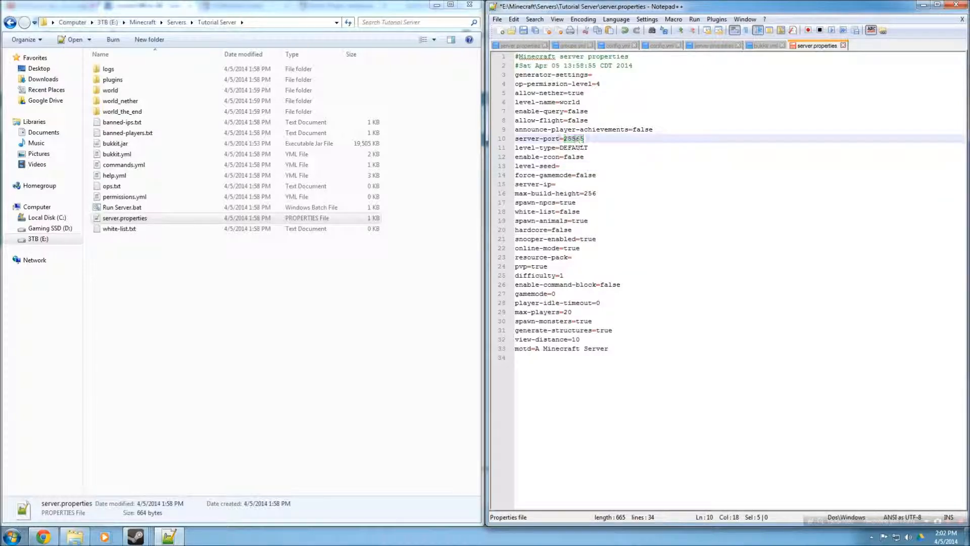
{"action": "double_click", "coordinate": [573, 147]}
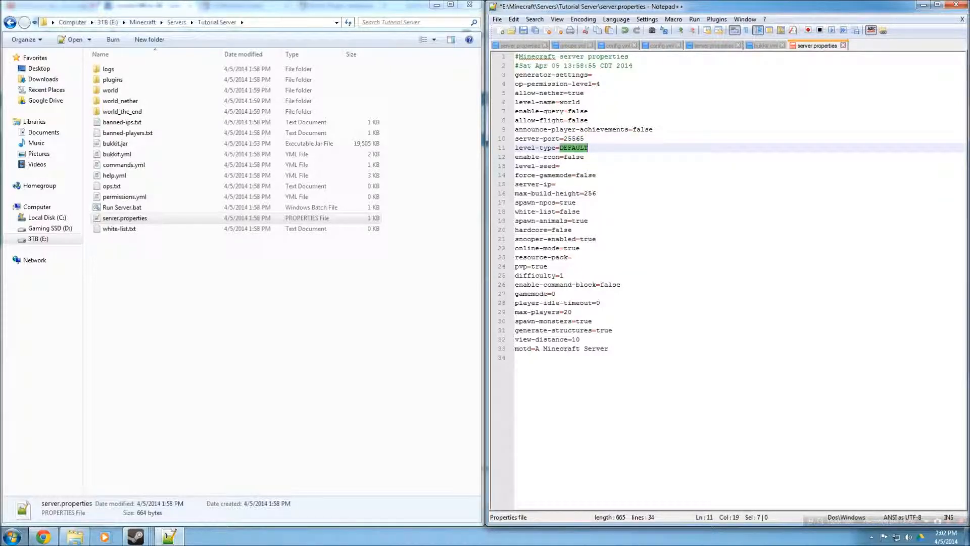
{"action": "double_click", "coordinate": [591, 176]}
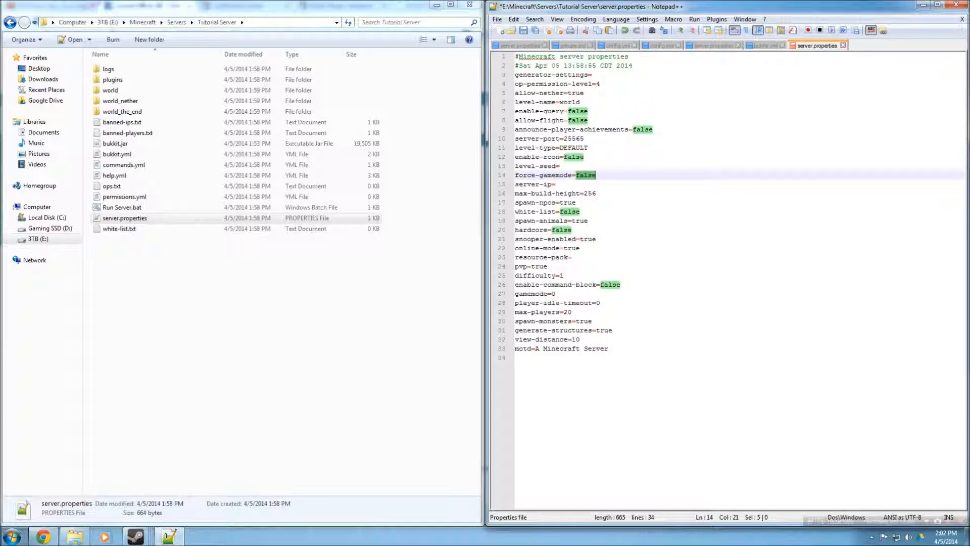
{"action": "left_click", "coordinate": [590, 120]}
{"action": "left_click", "coordinate": [556, 184]}
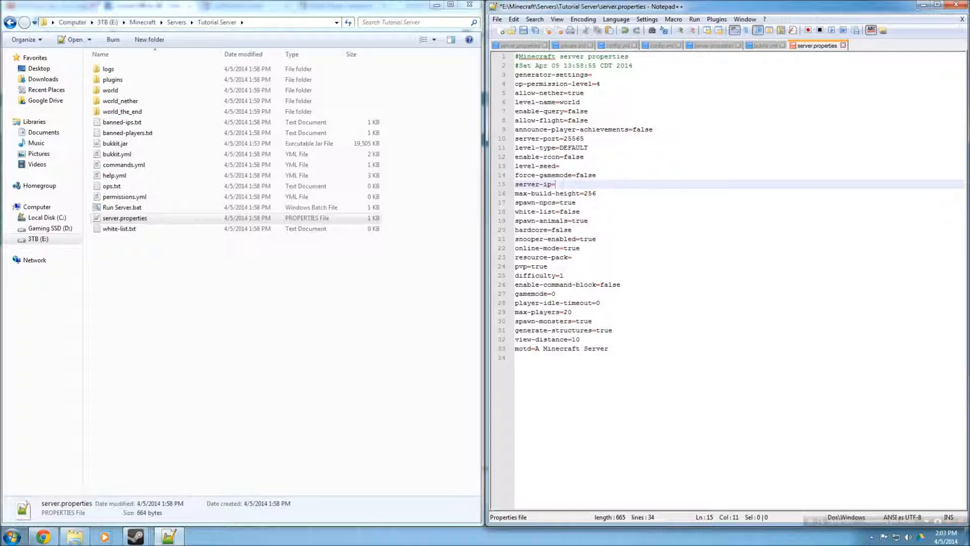
{"action": "double_click", "coordinate": [567, 203]}
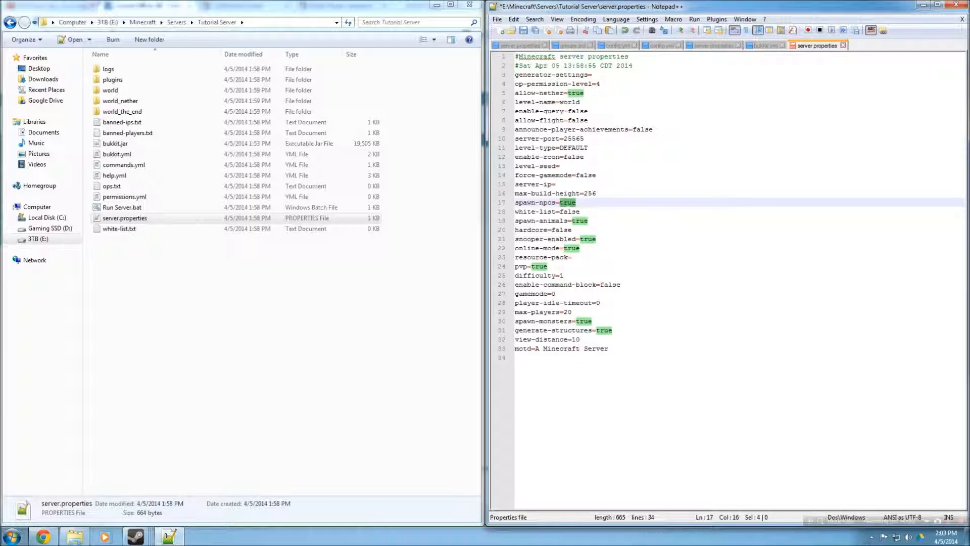
{"action": "double_click", "coordinate": [570, 212]}
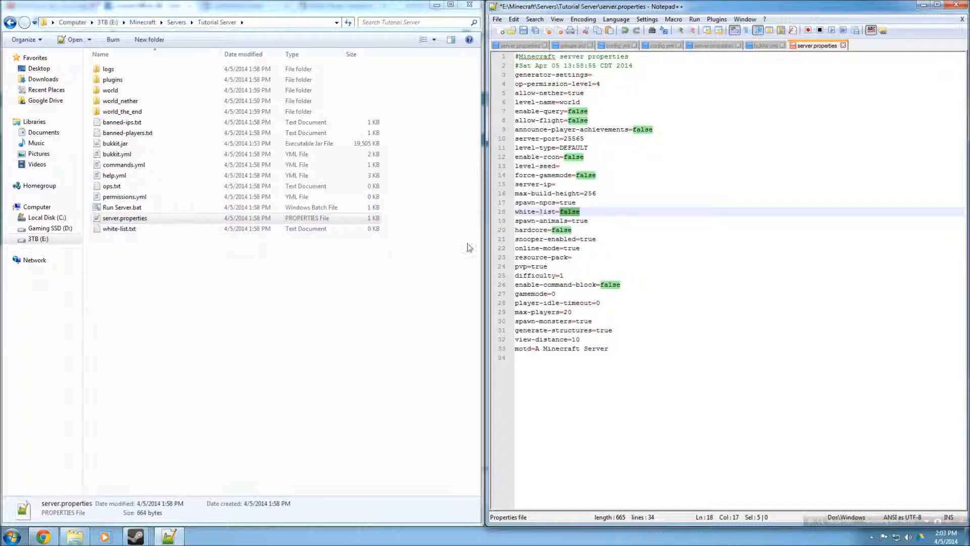
{"action": "left_click", "coordinate": [257, 218]}
{"action": "double_click", "coordinate": [580, 221]}
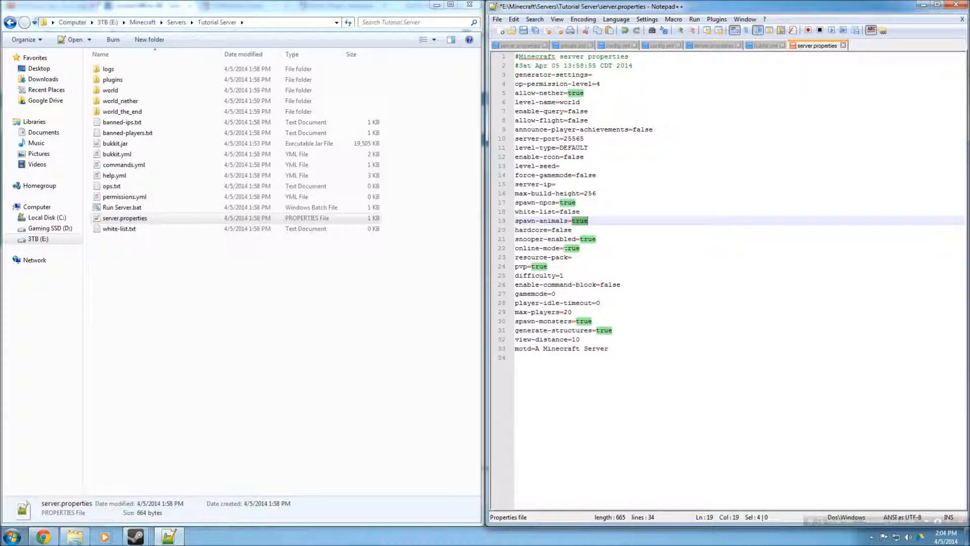
{"action": "double_click", "coordinate": [572, 248]}
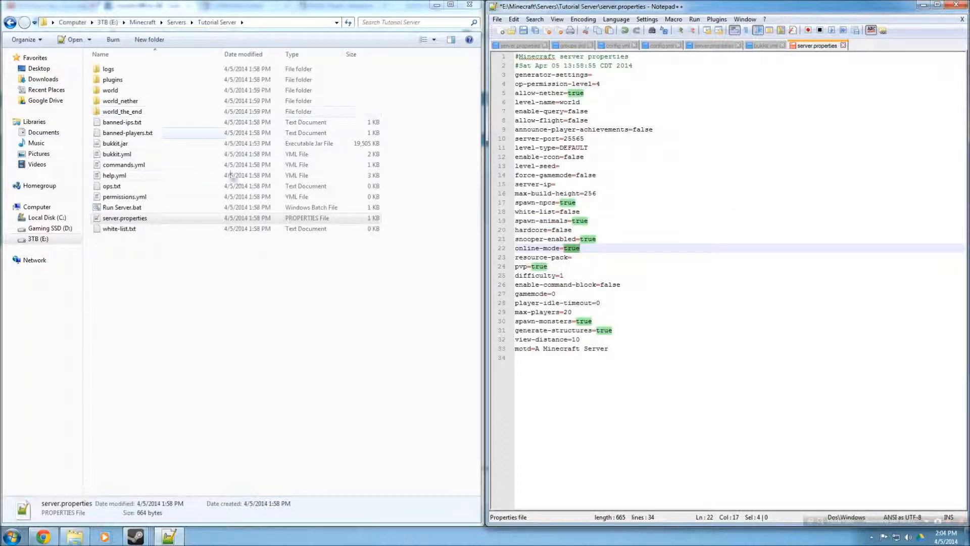
Open Run Server.bat in Notepad and compare its -o true option with the online-mode setting in server.properties, then close it
{"action": "left_click", "coordinate": [136, 208]}
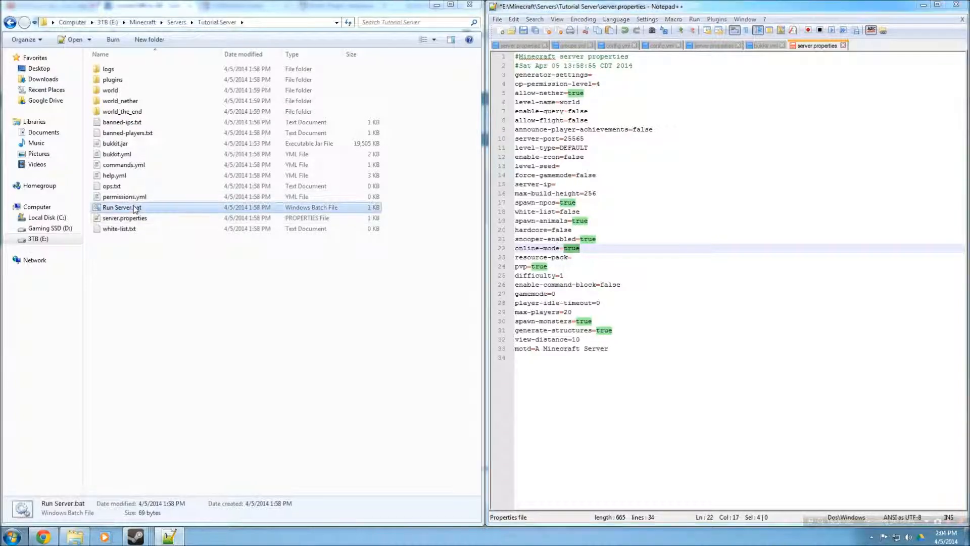
{"action": "right_click", "coordinate": [135, 208]}
{"action": "left_click", "coordinate": [180, 225]}
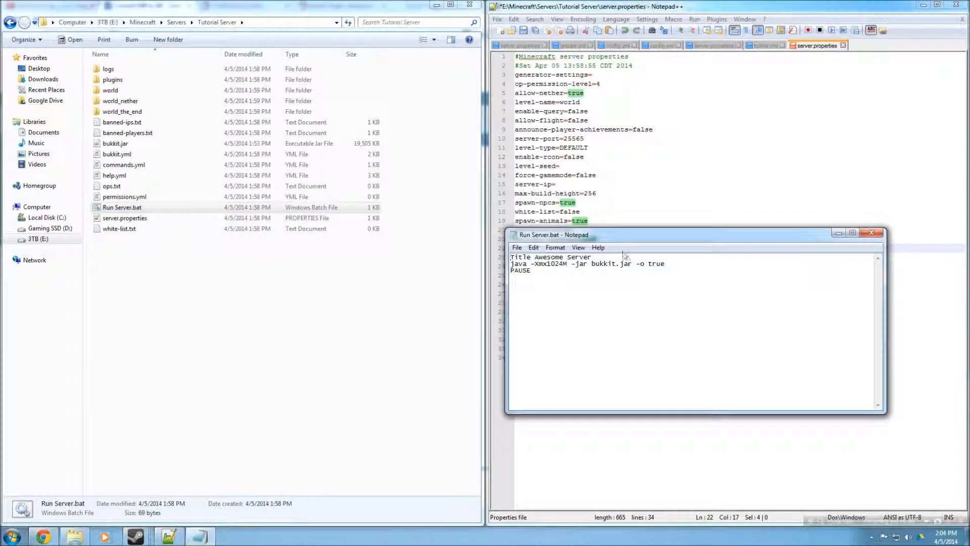
{"action": "double_click", "coordinate": [657, 264]}
{"action": "left_click_drag", "start_coordinate": [646, 238], "coordinate": [173, 205]}
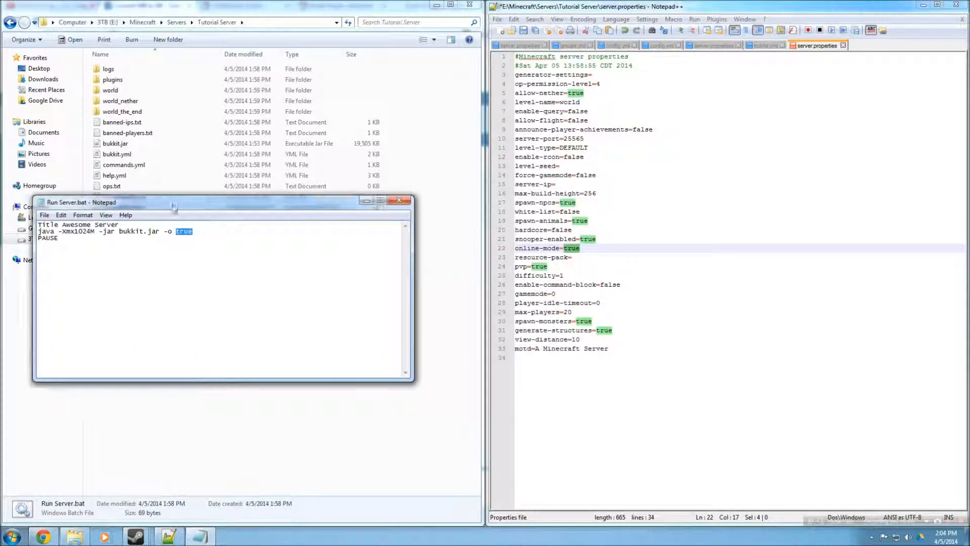
{"action": "left_click", "coordinate": [574, 248]}
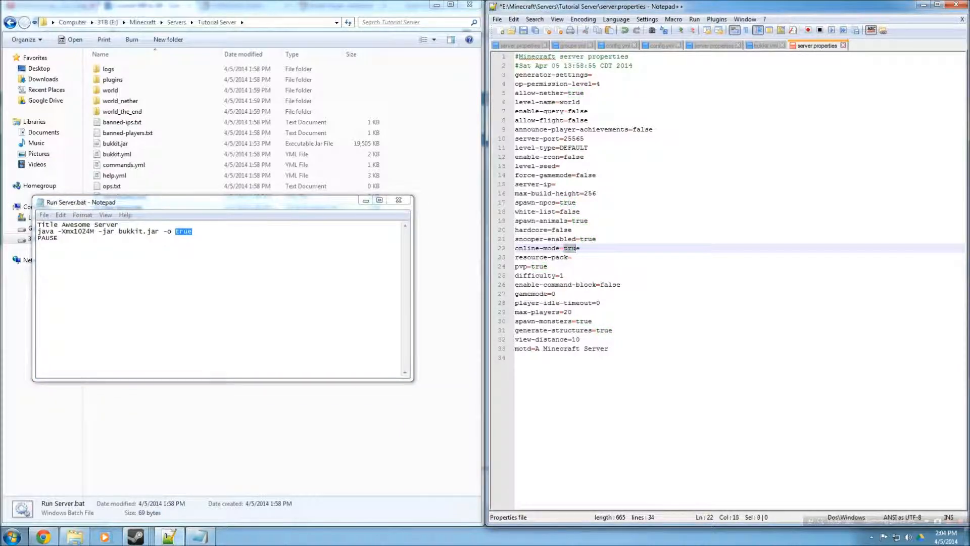
{"action": "left_click_drag", "start_coordinate": [577, 248], "coordinate": [581, 248]}
{"action": "double_click", "coordinate": [185, 231]}
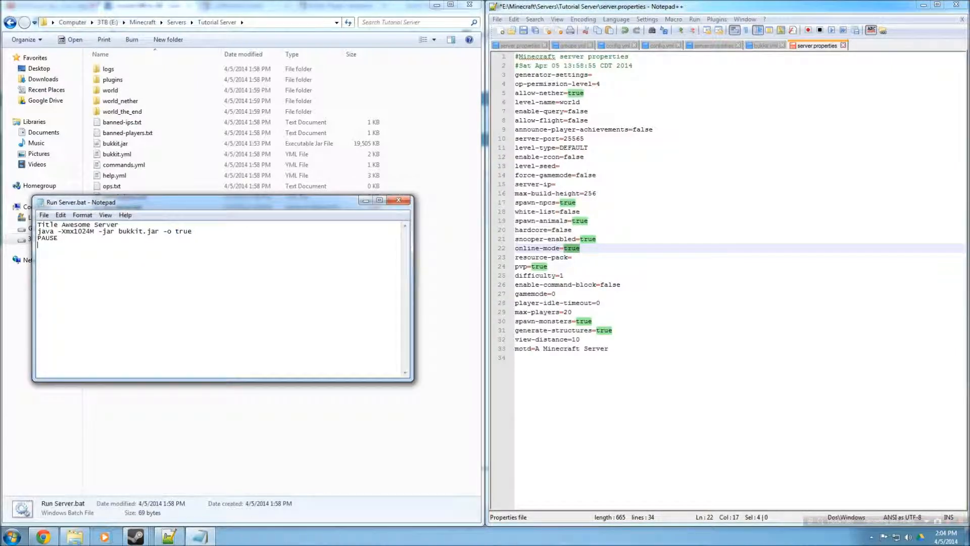
{"action": "left_click_drag", "start_coordinate": [59, 238], "coordinate": [106, 225]}
{"action": "double_click", "coordinate": [570, 248]}
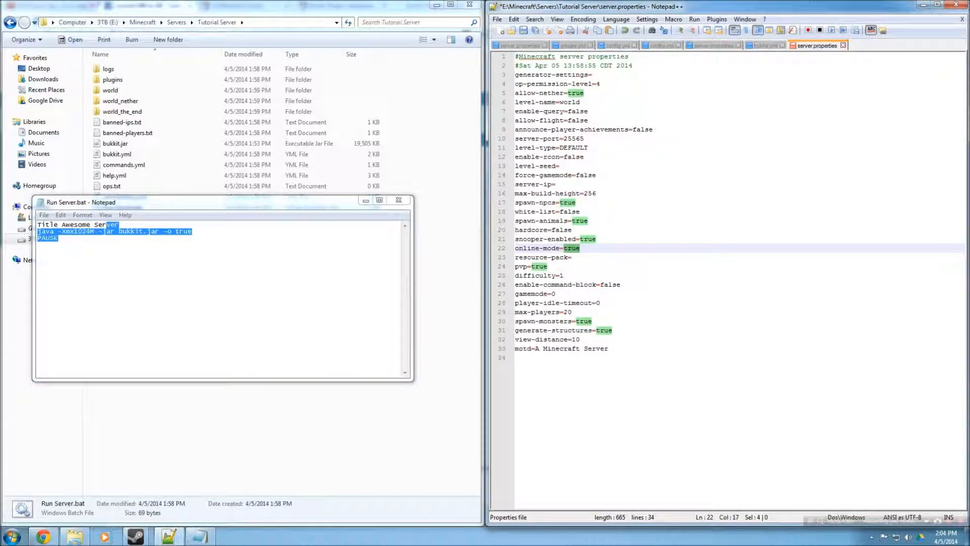
{"action": "key", "text": "alt+Tab"}
{"action": "key", "text": "ctrl+a"}
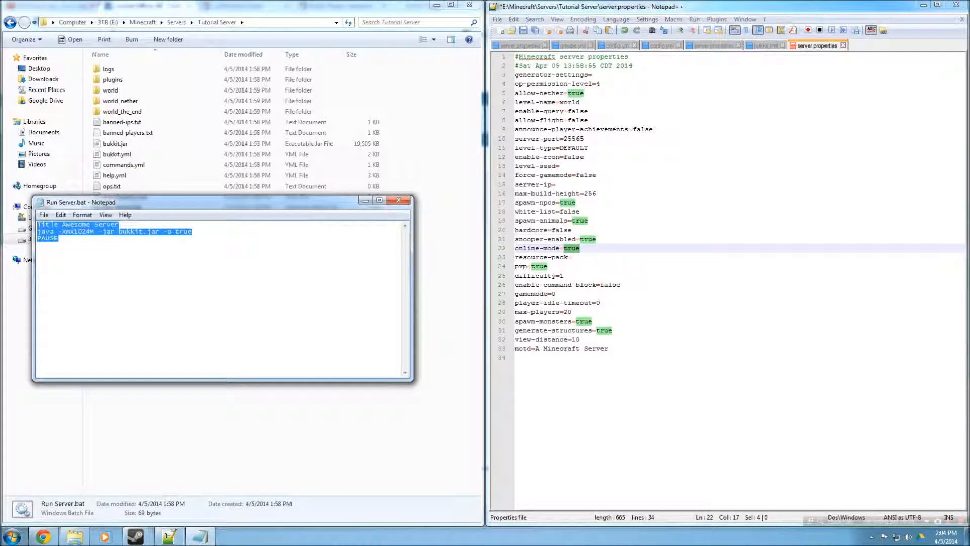
{"action": "left_click", "coordinate": [175, 231]}
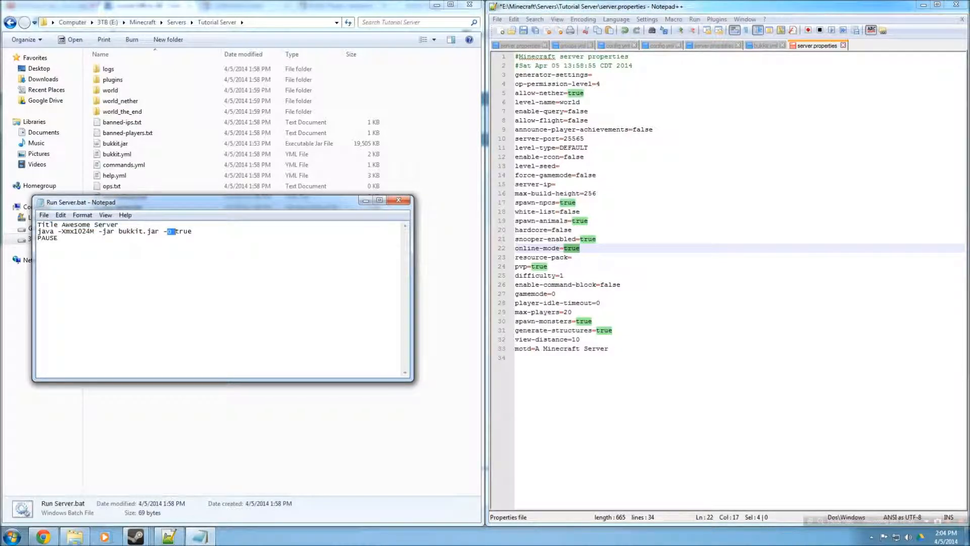
{"action": "double_click", "coordinate": [184, 231]}
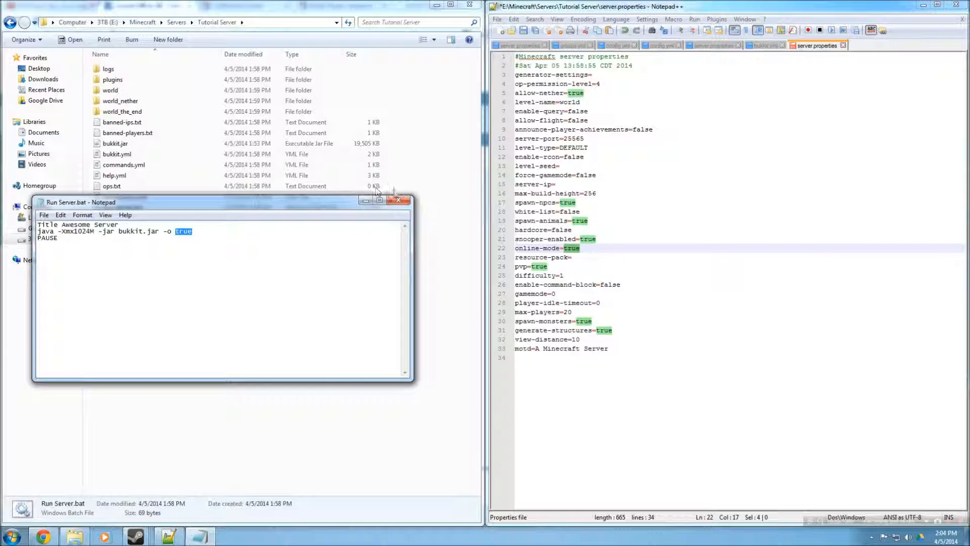
{"action": "left_click", "coordinate": [399, 200]}
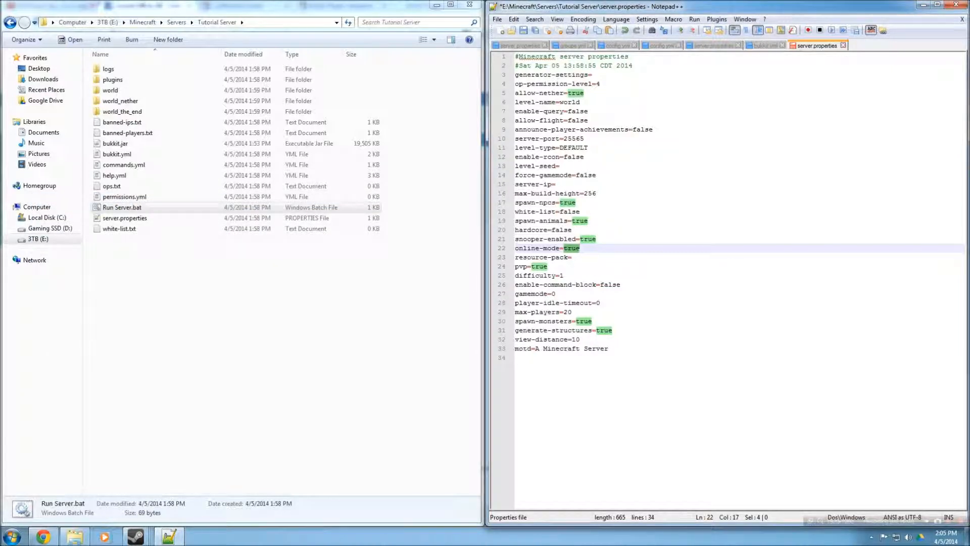
Examine the server properties from resource-pack through view-distance in server.properties
{"action": "left_click", "coordinate": [572, 257]}
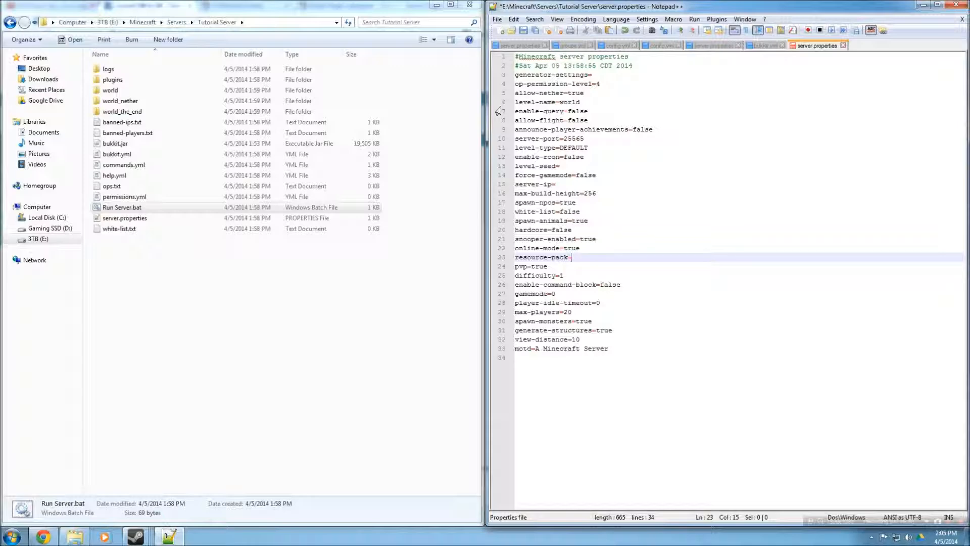
{"action": "left_click", "coordinate": [436, 5]}
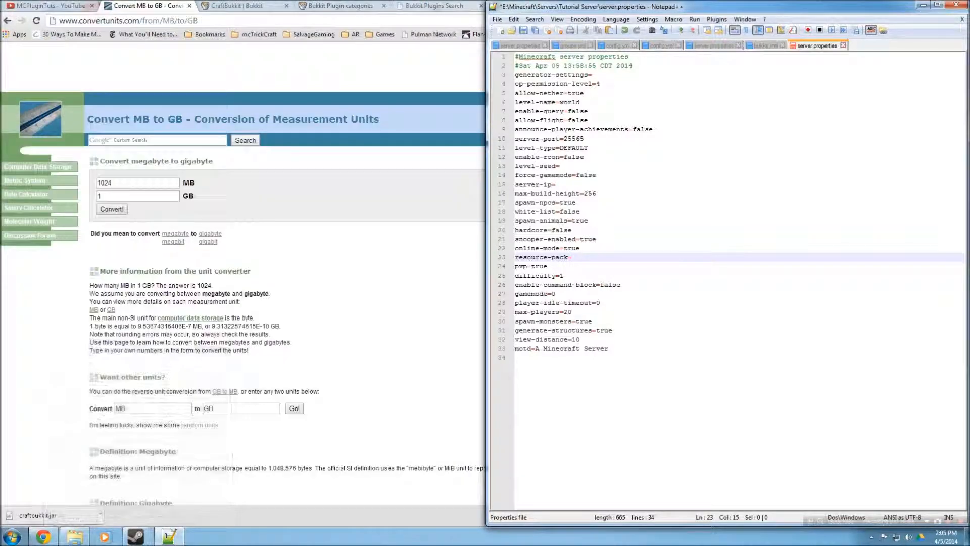
{"action": "left_click", "coordinate": [133, 20]}
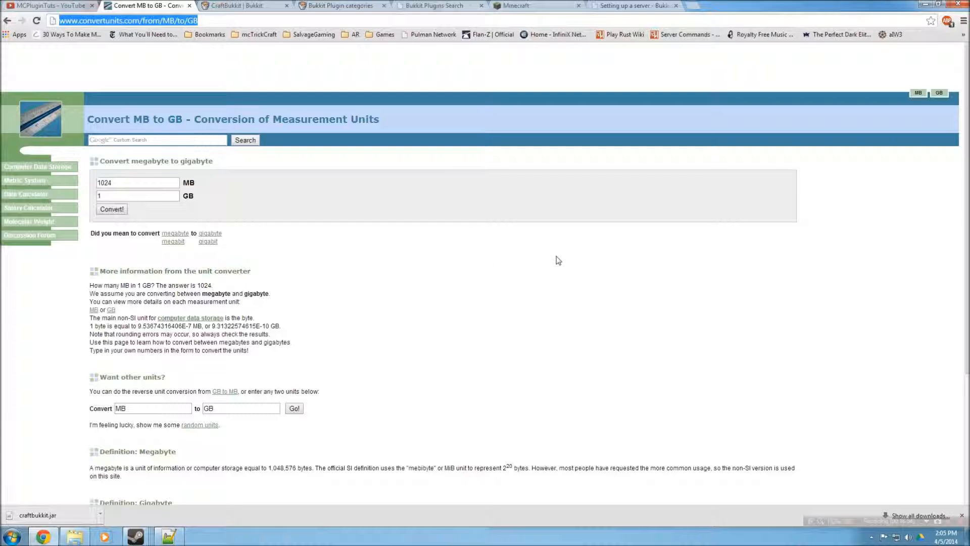
{"action": "left_click", "coordinate": [166, 535]}
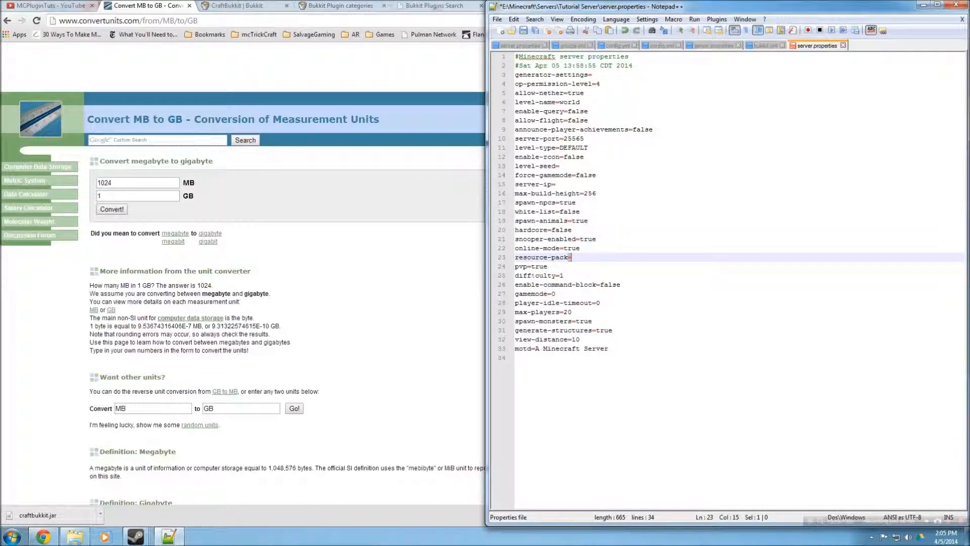
{"action": "double_click", "coordinate": [540, 266]}
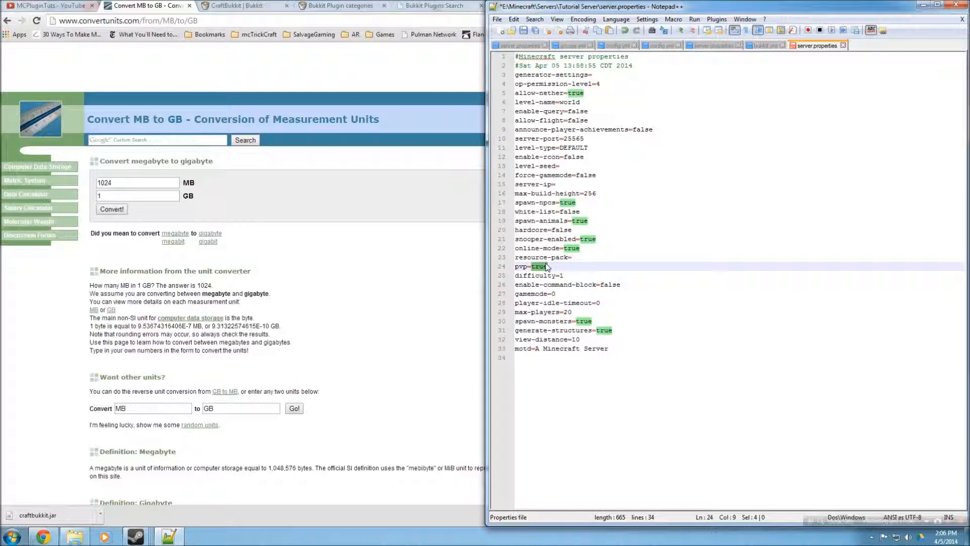
{"action": "left_click_drag", "start_coordinate": [565, 275], "coordinate": [560, 275]}
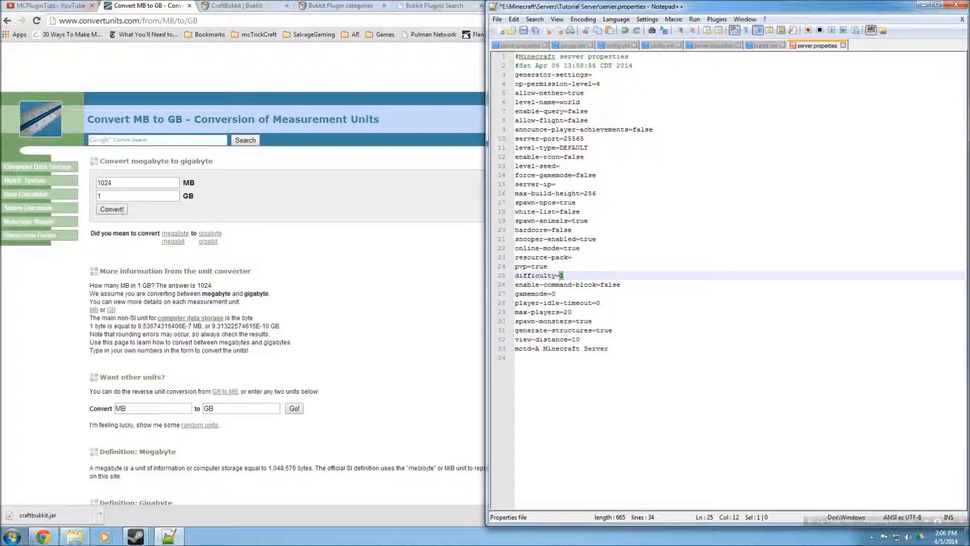
{"action": "double_click", "coordinate": [610, 284]}
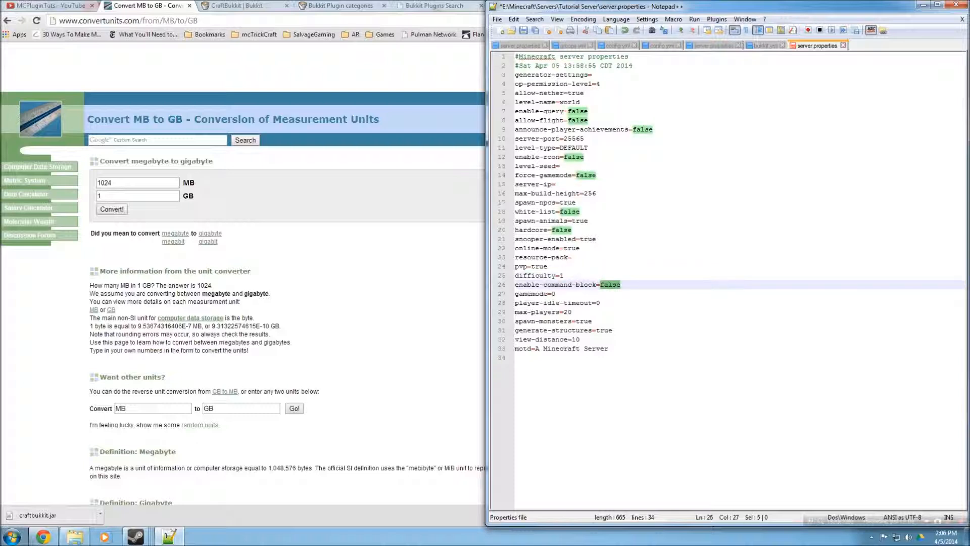
{"action": "double_click", "coordinate": [554, 294]}
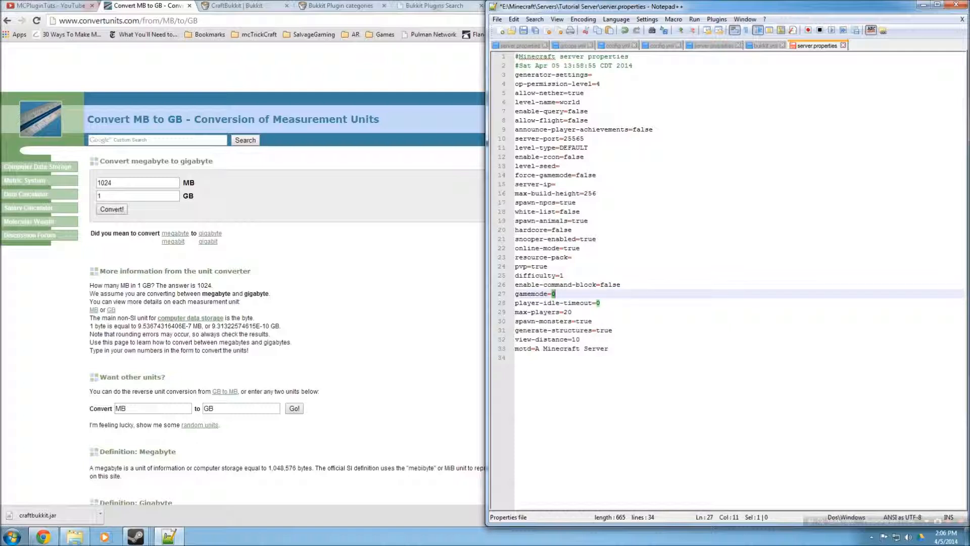
{"action": "left_click_drag", "start_coordinate": [601, 303], "coordinate": [596, 303]}
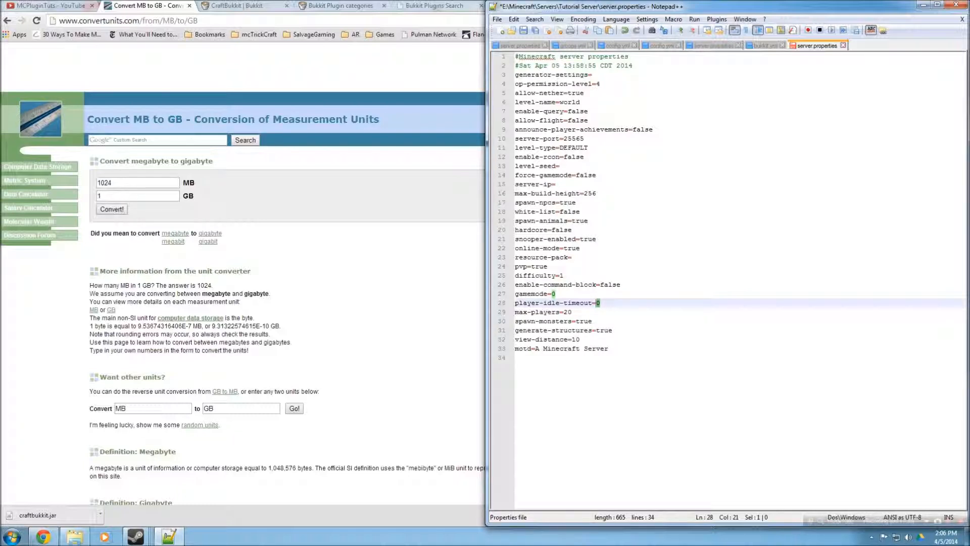
{"action": "left_click_drag", "start_coordinate": [683, 350], "coordinate": [682, 354]}
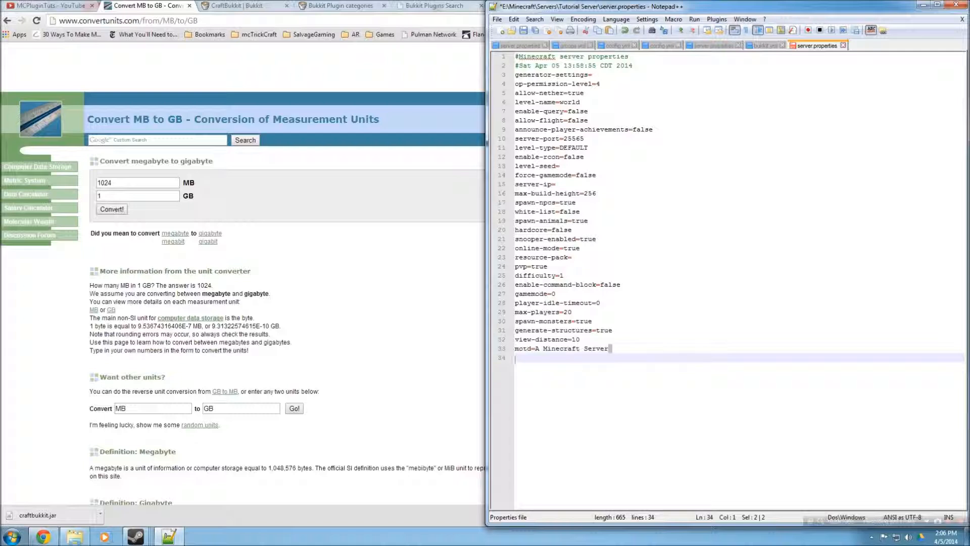
{"action": "double_click", "coordinate": [568, 313]}
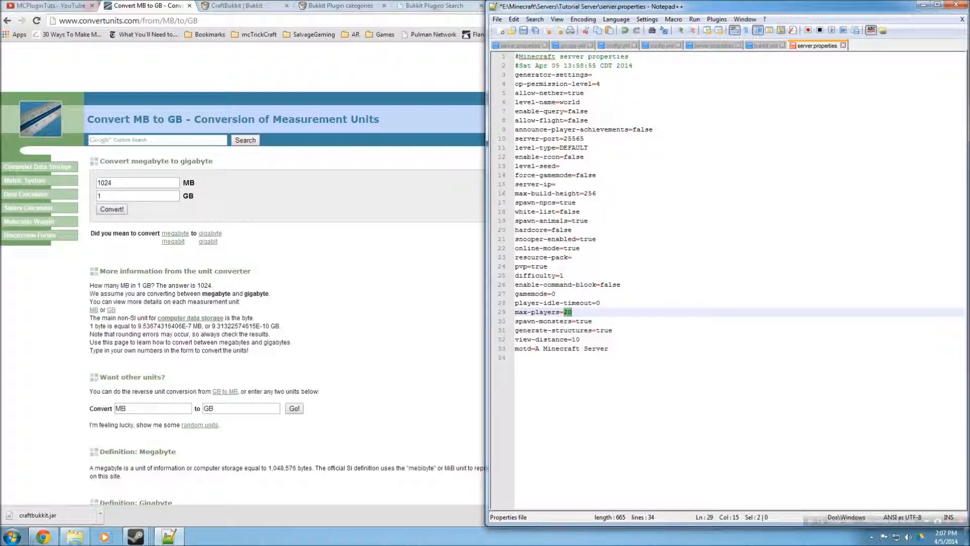
{"action": "double_click", "coordinate": [586, 321]}
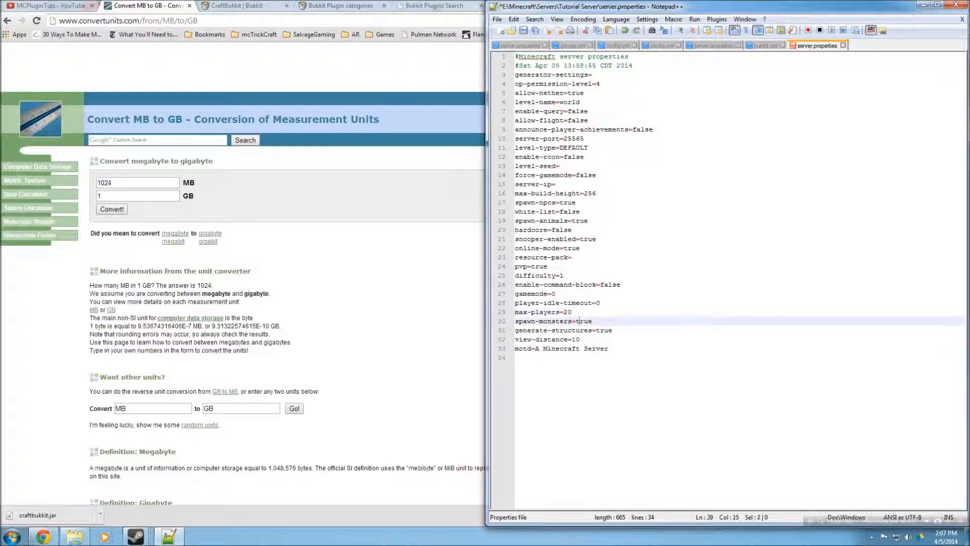
{"action": "double_click", "coordinate": [579, 339]}
{"action": "double_click", "coordinate": [604, 329]}
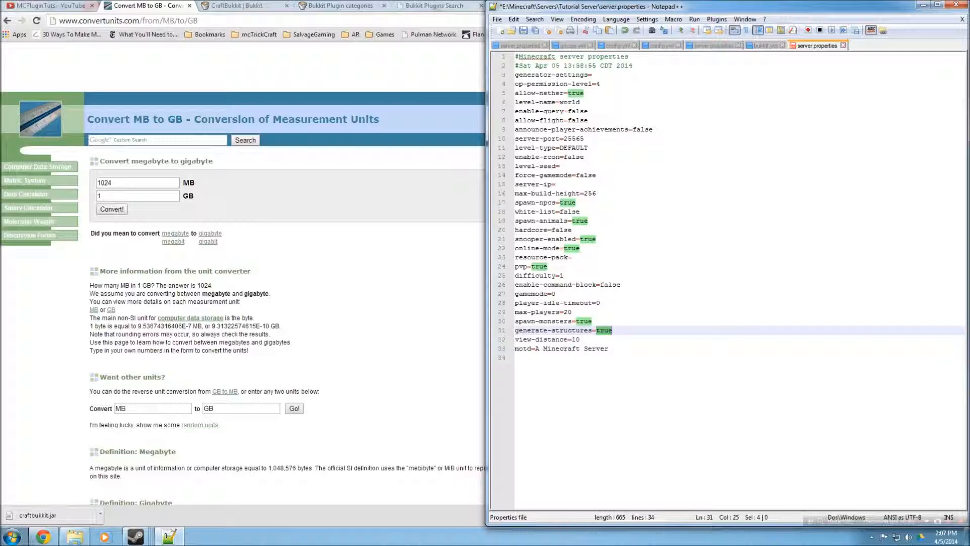
{"action": "double_click", "coordinate": [576, 340]}
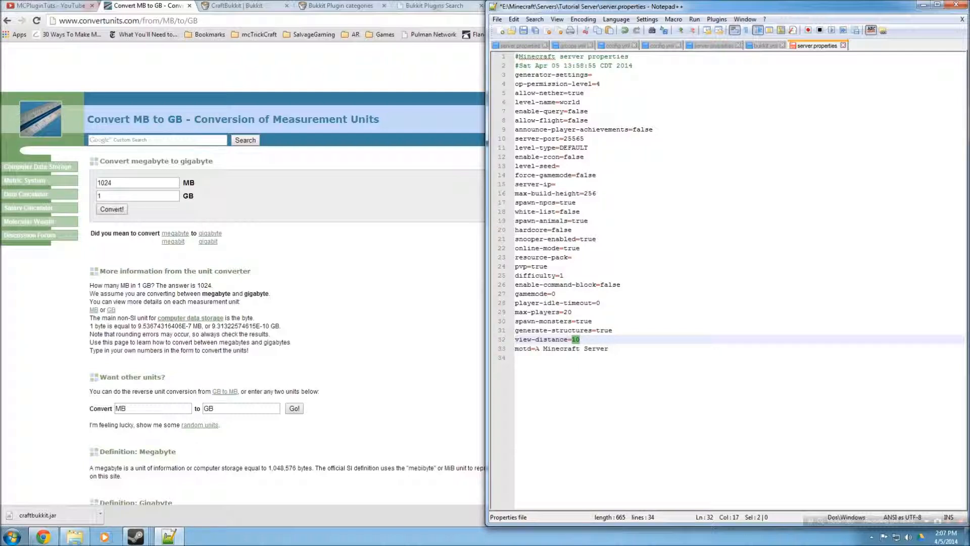
Set motd to Test Server and save server.properties
{"action": "left_click_drag", "start_coordinate": [535, 349], "coordinate": [610, 354]}
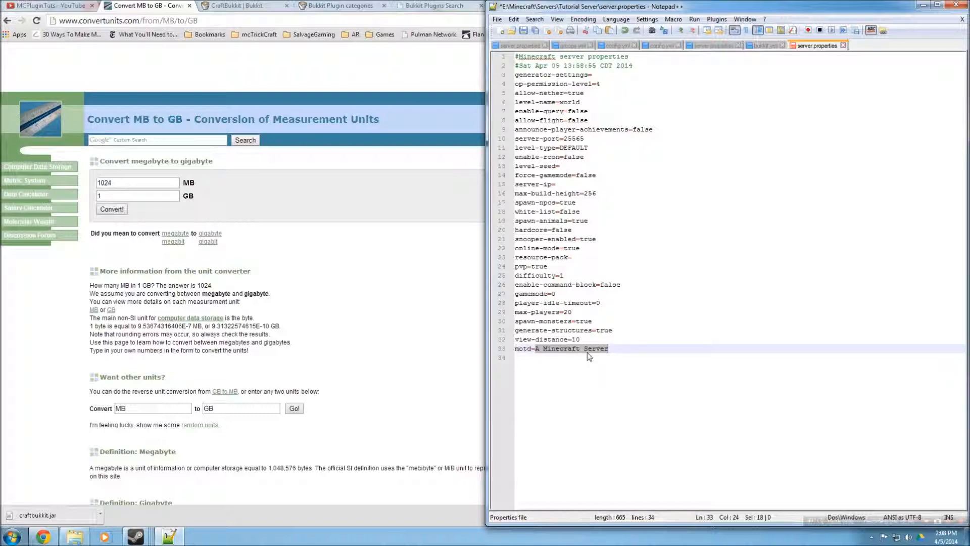
{"action": "type", "text": "Test Ser"}
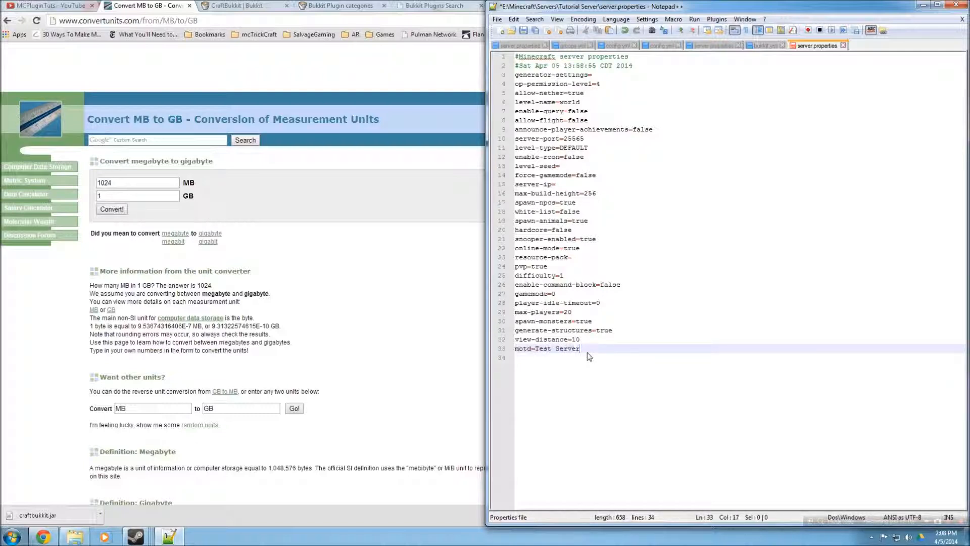
{"action": "key", "text": "ctrl+s"}
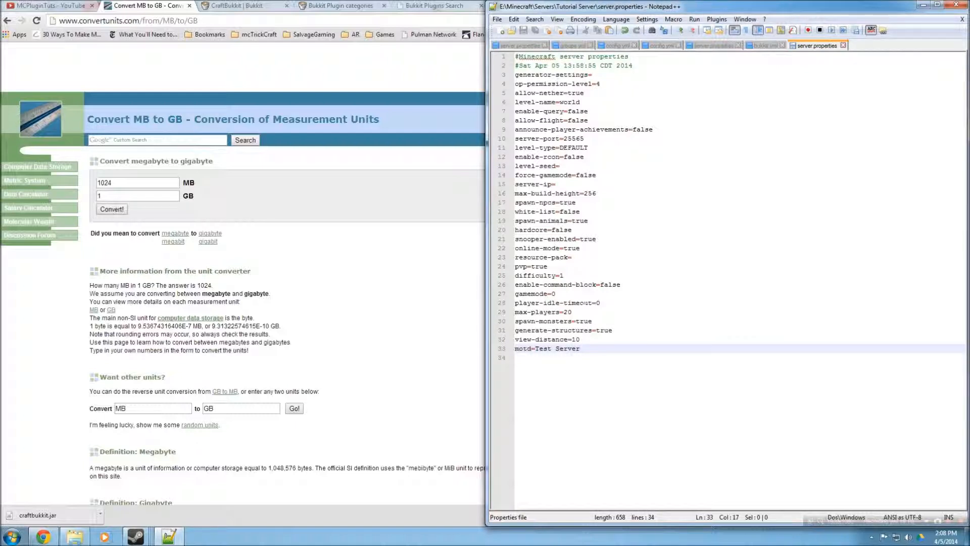
Close Notepad++ and open white-list.txt from the Tutorial Server folder in Notepad
{"action": "left_click", "coordinate": [960, 6]}
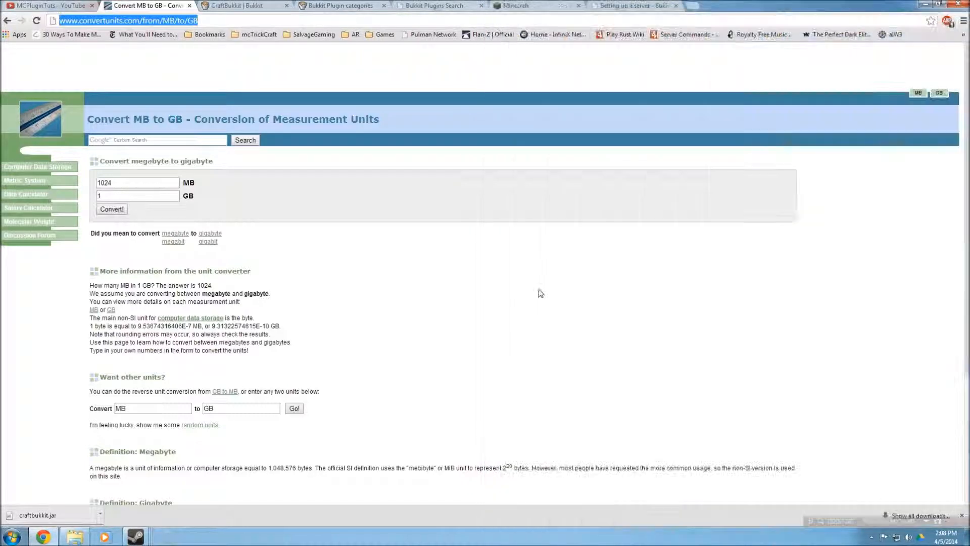
{"action": "left_click", "coordinate": [74, 537]}
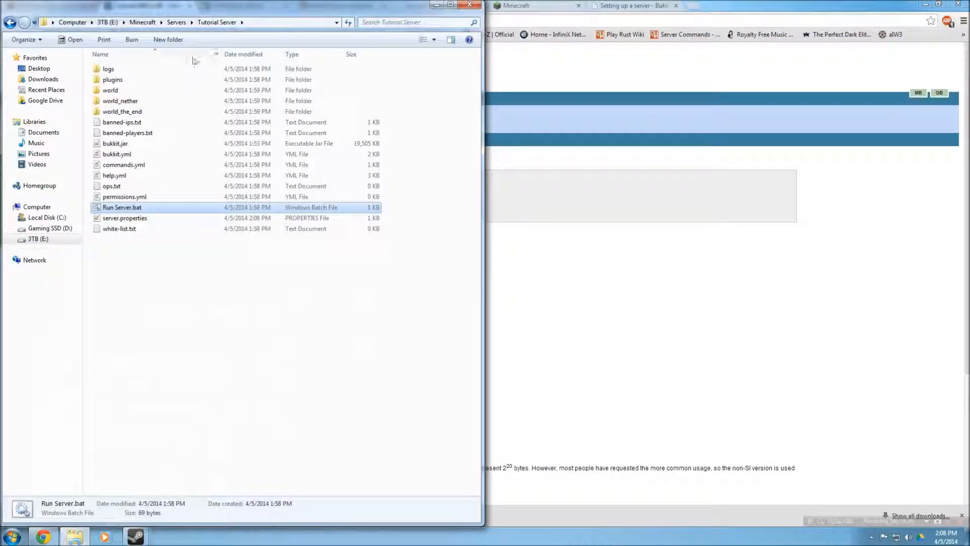
{"action": "left_click_drag", "start_coordinate": [239, 8], "coordinate": [451, 8]}
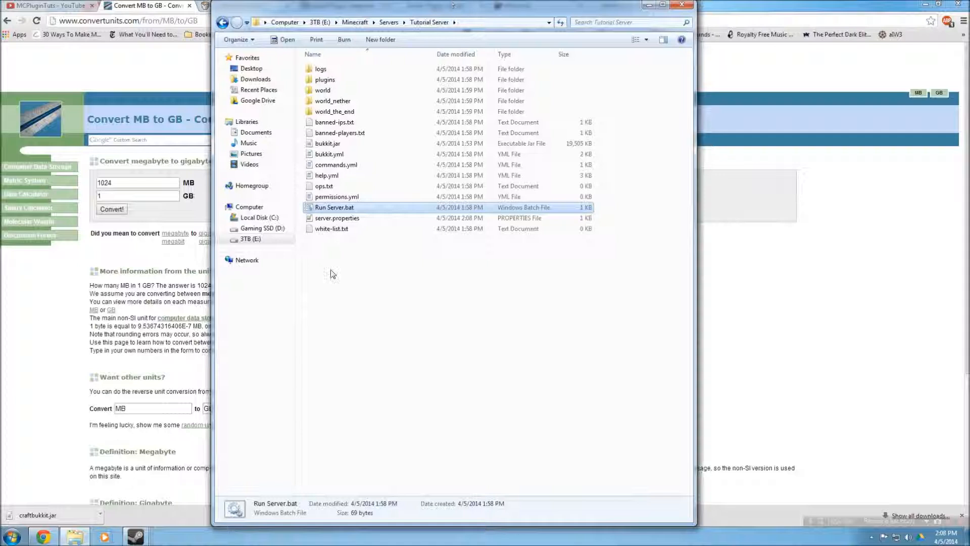
{"action": "left_click", "coordinate": [334, 219]}
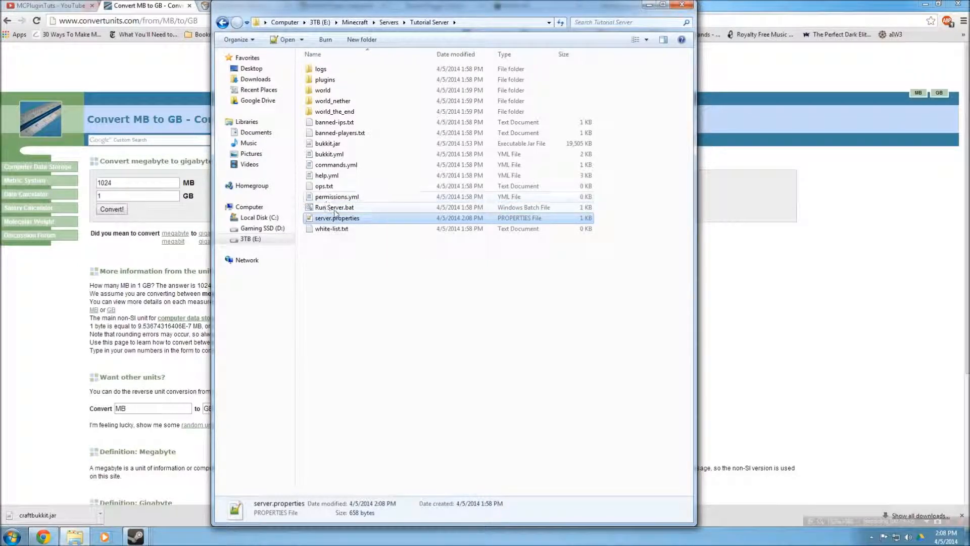
{"action": "left_click", "coordinate": [331, 230]}
{"action": "double_click", "coordinate": [330, 230]}
{"action": "left_click_drag", "start_coordinate": [288, 200], "coordinate": [857, 65]}
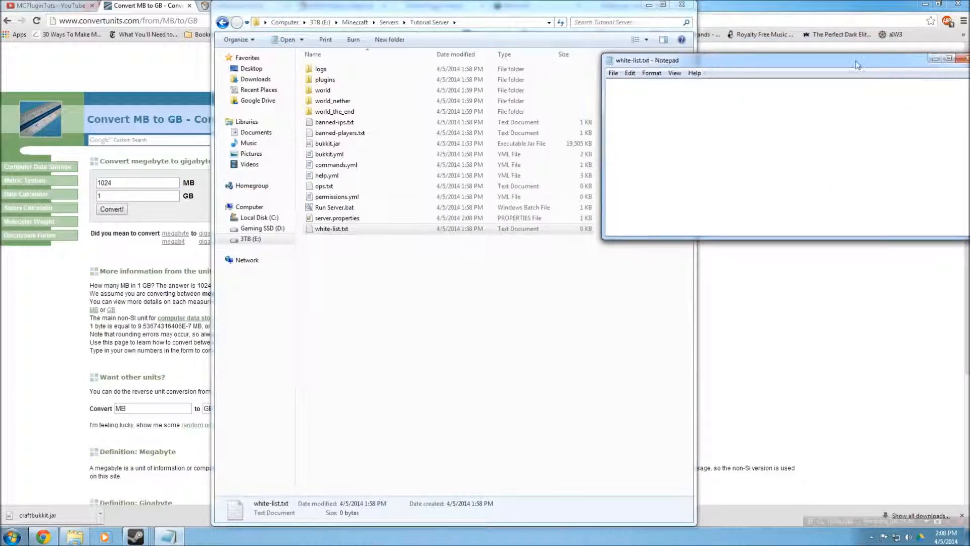
Enter a player's username in white-list.txt, correct its spelling, and close the file without saving
{"action": "type", "text": "Magticman902"}
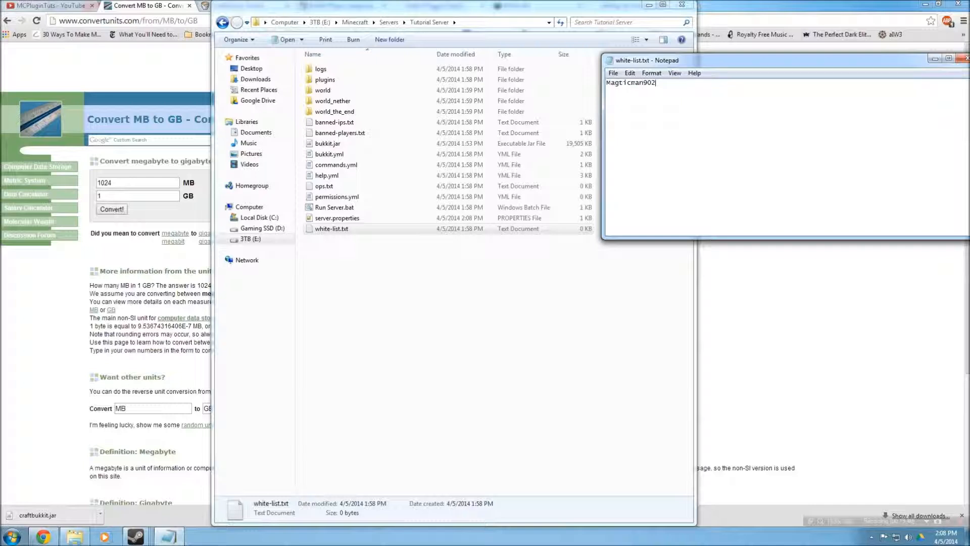
{"action": "left_click", "coordinate": [622, 82]}
{"action": "key", "text": "BackSpace"}
{"action": "left_click_drag", "start_coordinate": [652, 83], "coordinate": [623, 82]}
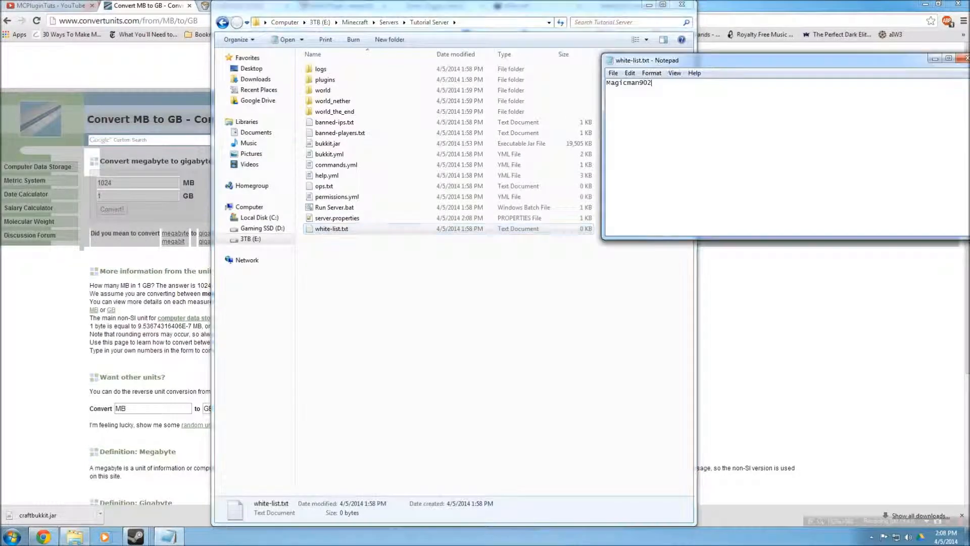
{"action": "left_click", "coordinate": [965, 59]}
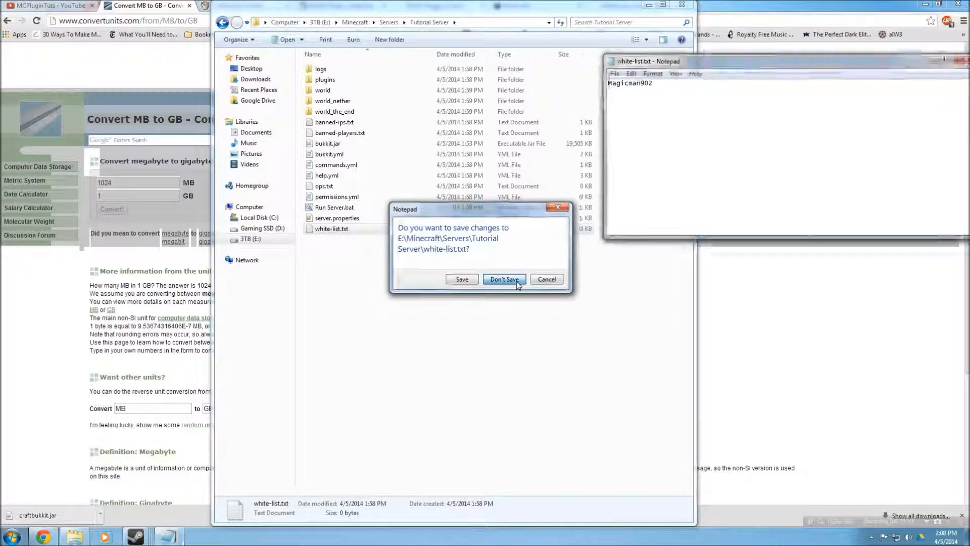
{"action": "left_click", "coordinate": [503, 279]}
Open ops.txt in Notepad, add the player's username as an operator, save the file and close it
{"action": "double_click", "coordinate": [334, 186]}
{"action": "left_click_drag", "start_coordinate": [676, 67], "coordinate": [650, 72]}
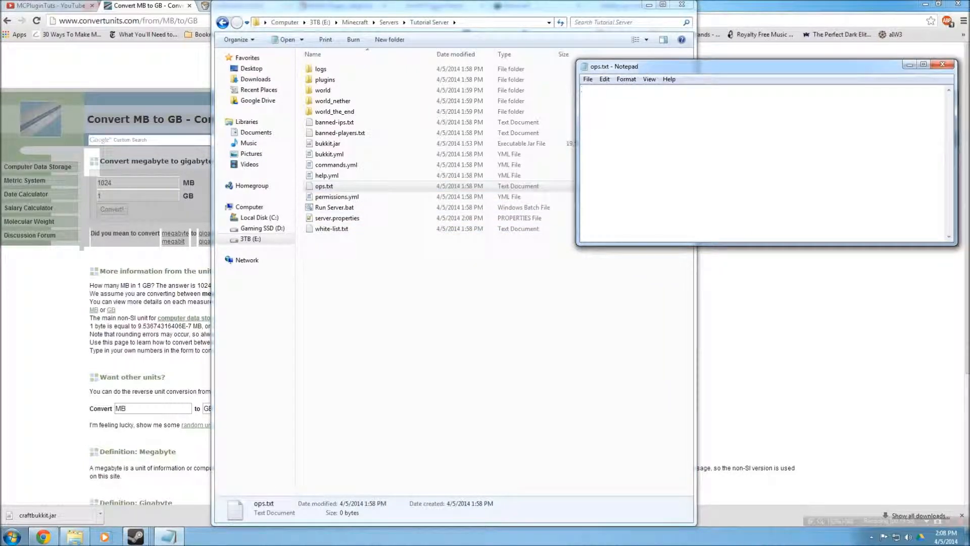
{"action": "left_click_drag", "start_coordinate": [576, 131], "coordinate": [601, 132]}
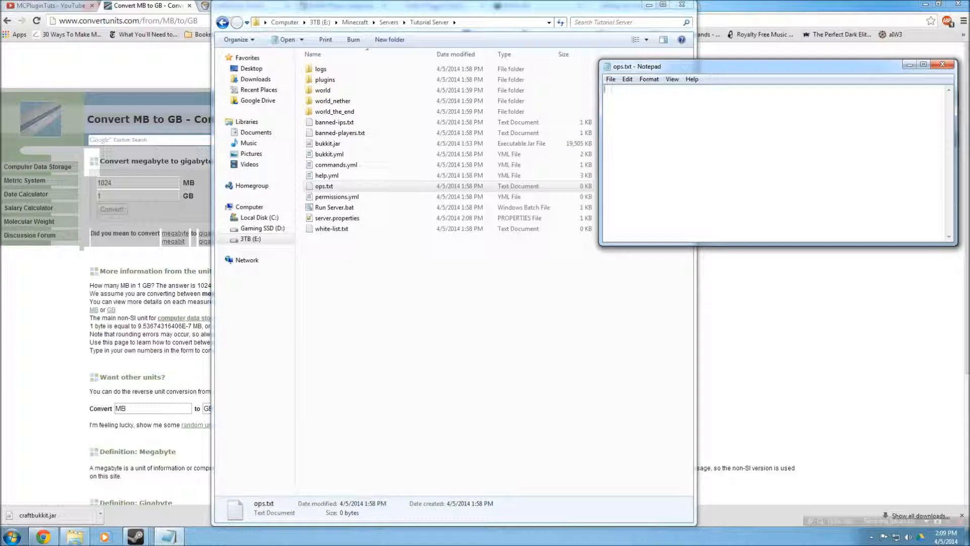
{"action": "type", "text": "Magicman90"}
{"action": "key", "text": "Return"}
{"action": "type", "text": "2"}
{"action": "key", "text": "ctrl+s"}
{"action": "left_click", "coordinate": [611, 79]}
{"action": "left_click", "coordinate": [621, 113]}
{"action": "left_click", "coordinate": [942, 65]}
Open help.yml in Notepad++, scroll through its contents, and close it
{"action": "left_click", "coordinate": [328, 176]}
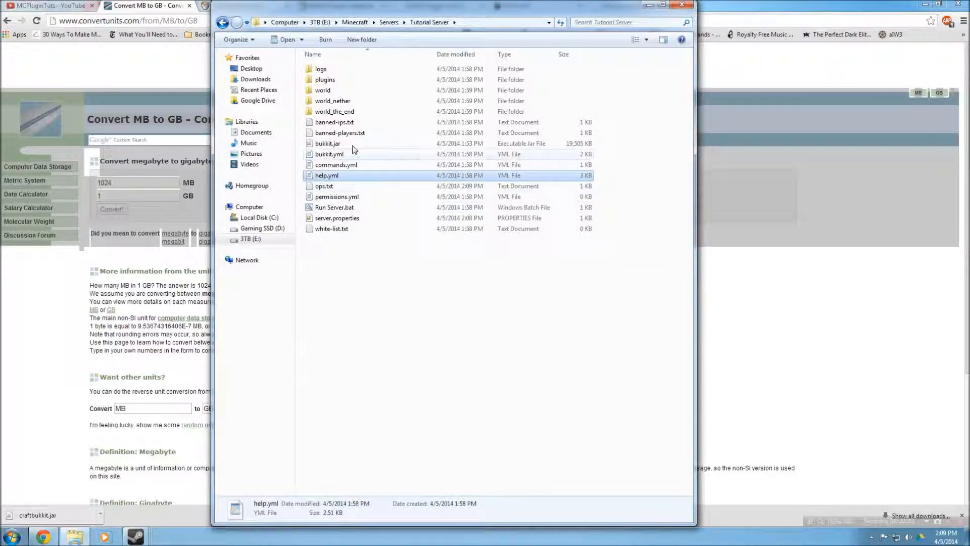
{"action": "right_click", "coordinate": [338, 179]}
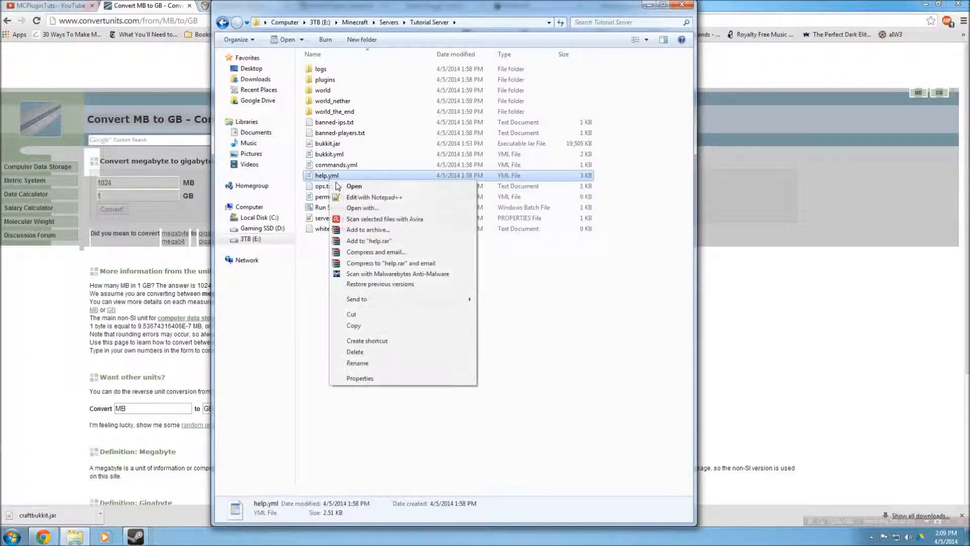
{"action": "left_click", "coordinate": [369, 201]}
{"action": "scroll", "coordinate": [567, 222], "scroll_direction": "down", "scroll_amount": 8}
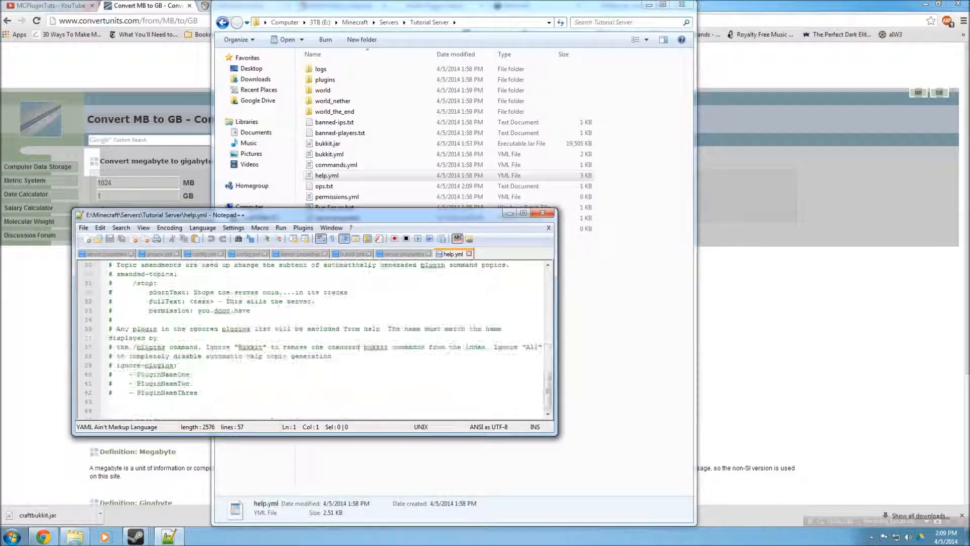
{"action": "left_click", "coordinate": [542, 212]}
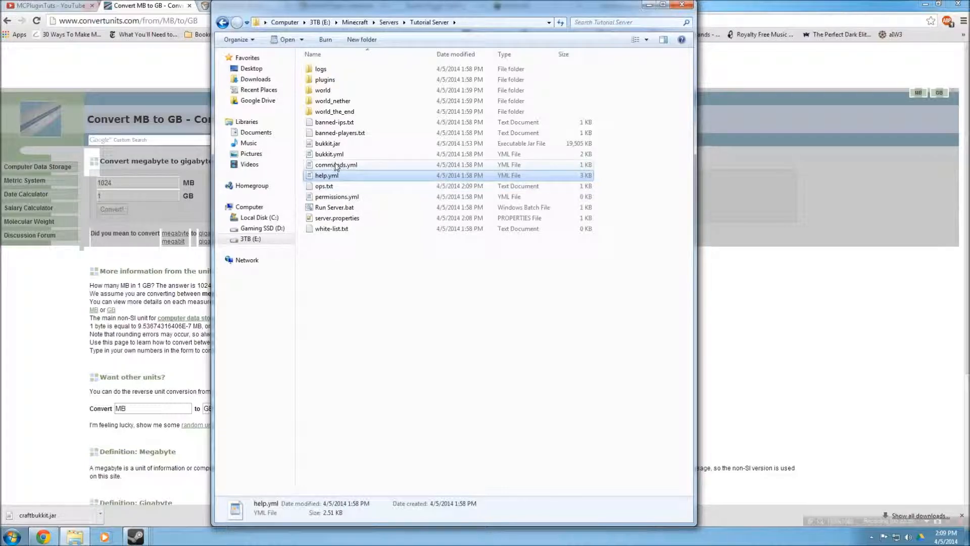
Open commands.yml in Notepad++ to view it, then close it
{"action": "left_click", "coordinate": [345, 167]}
{"action": "right_click", "coordinate": [345, 166]}
{"action": "left_click", "coordinate": [369, 183]}
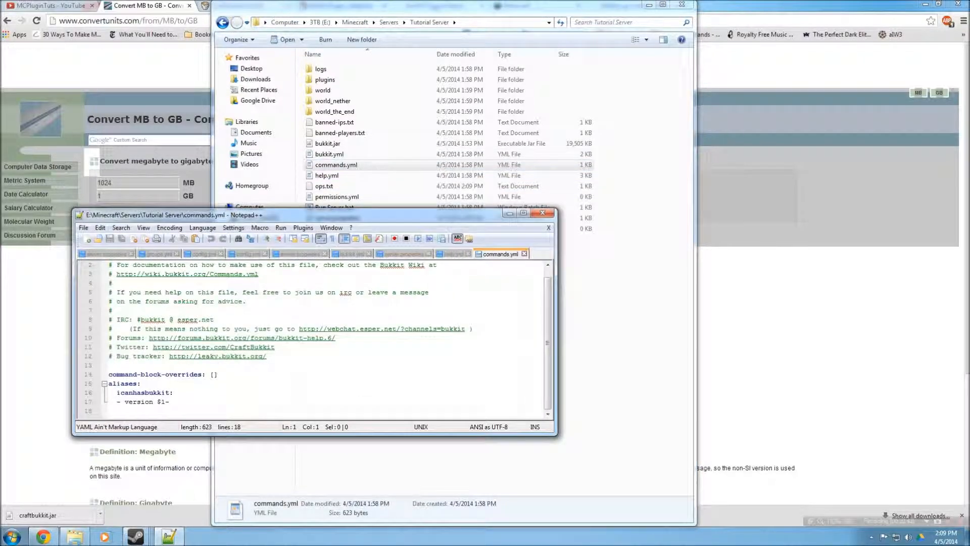
{"action": "left_click", "coordinate": [542, 213]}
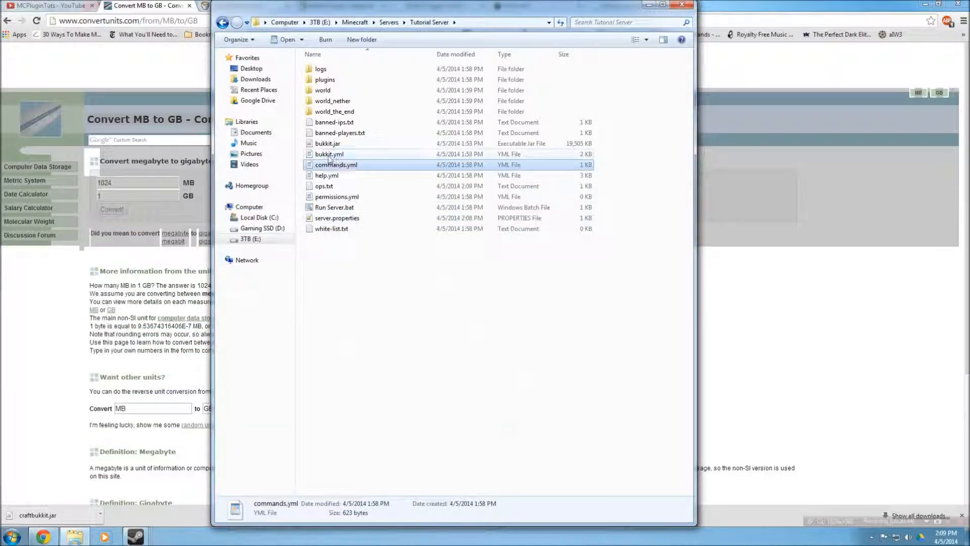
Open bukkit.yml in Notepad++ and maximize the editor window
{"action": "left_click", "coordinate": [329, 158]}
{"action": "right_click", "coordinate": [329, 158]}
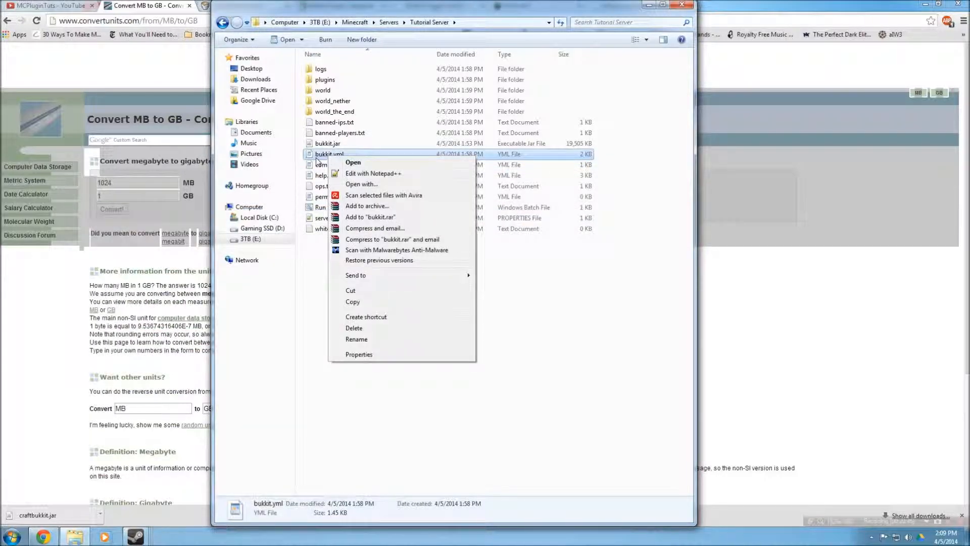
{"action": "left_click", "coordinate": [359, 176]}
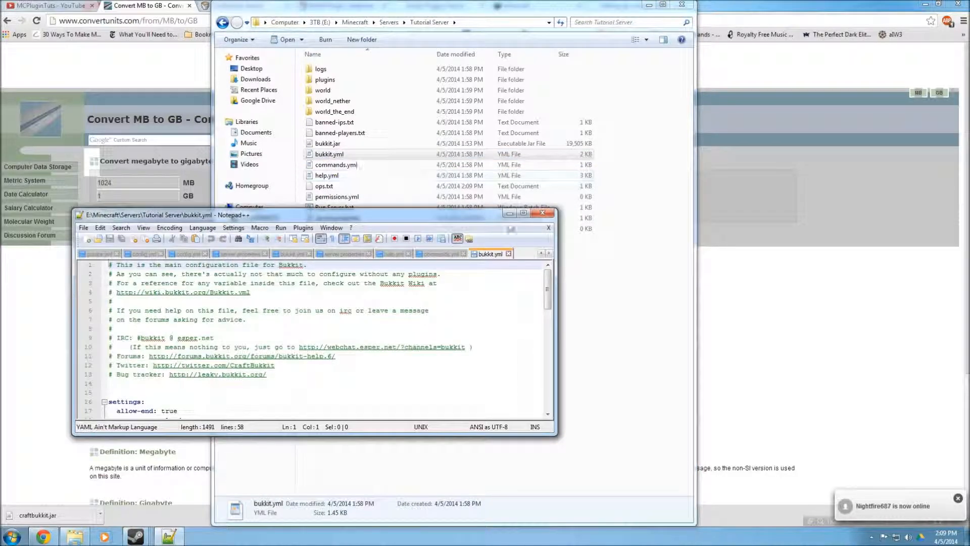
{"action": "double_click", "coordinate": [525, 217]}
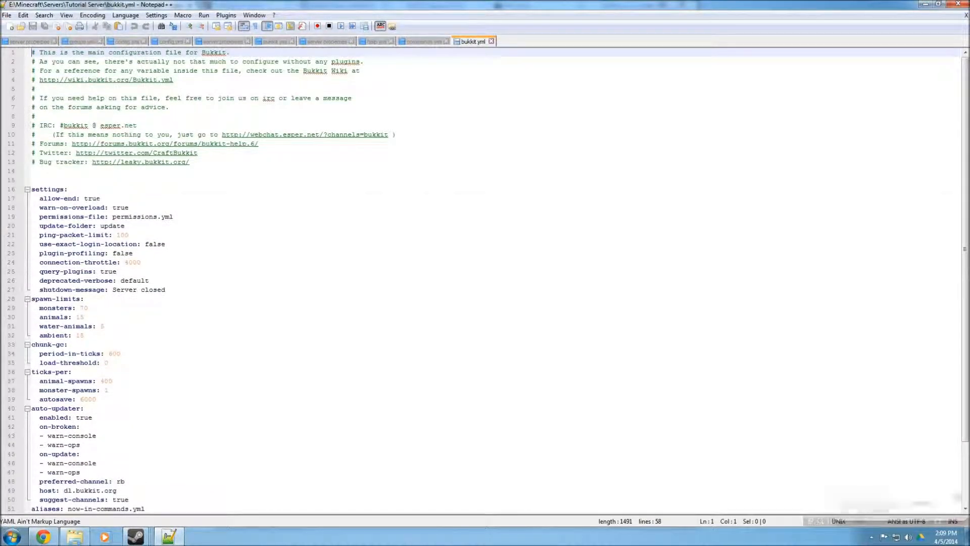
Examine the settings section of bukkit.yml from allow-end through deprecated-verbose
{"action": "double_click", "coordinate": [92, 198]}
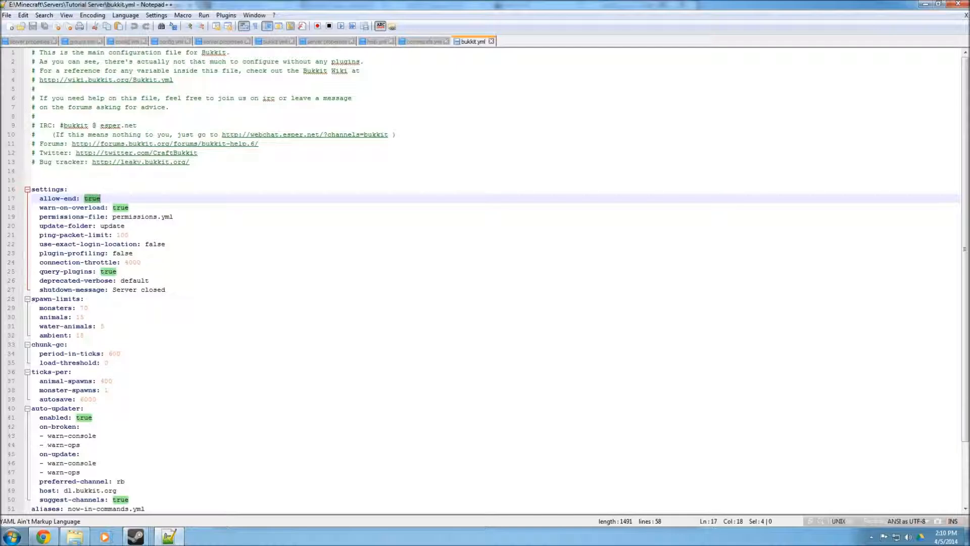
{"action": "left_click_drag", "start_coordinate": [173, 217], "coordinate": [112, 218]}
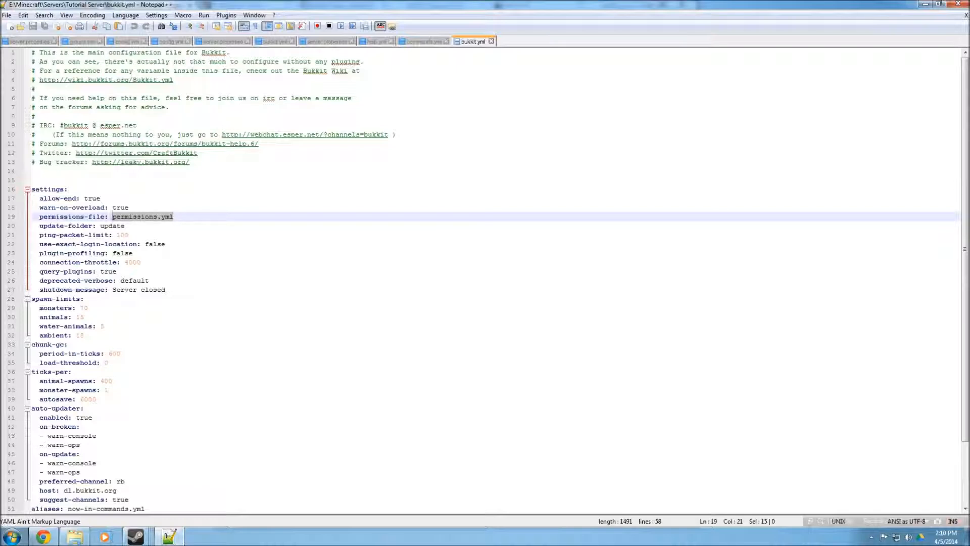
{"action": "double_click", "coordinate": [108, 226]}
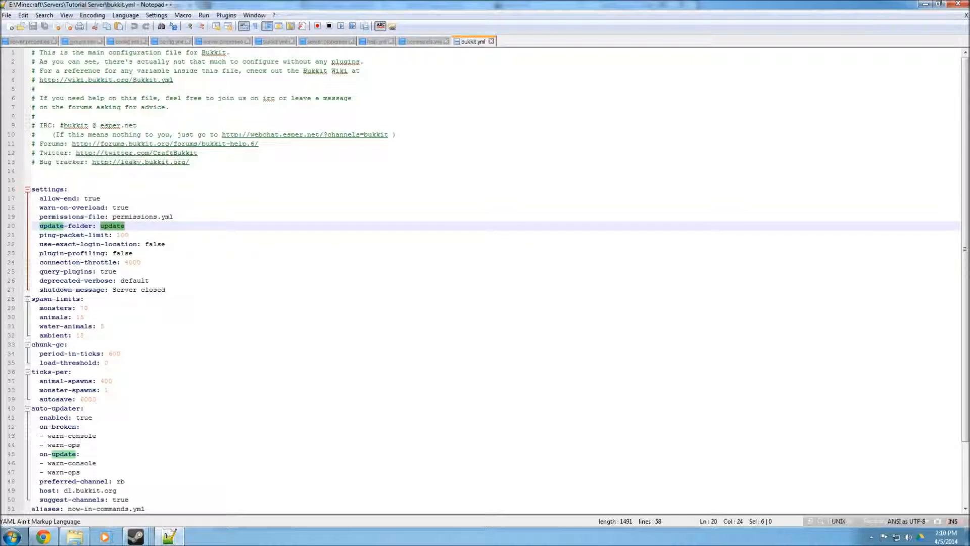
{"action": "double_click", "coordinate": [123, 235]}
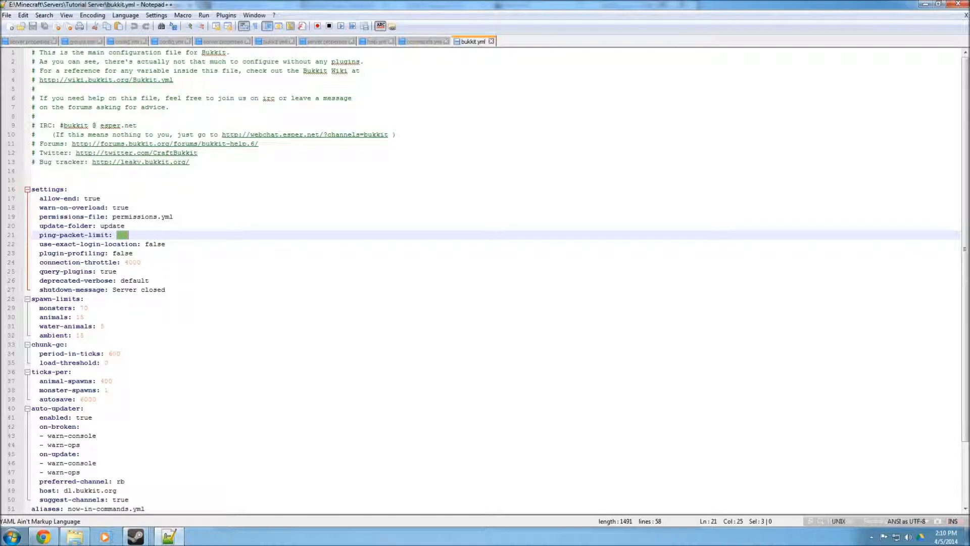
{"action": "double_click", "coordinate": [155, 244]}
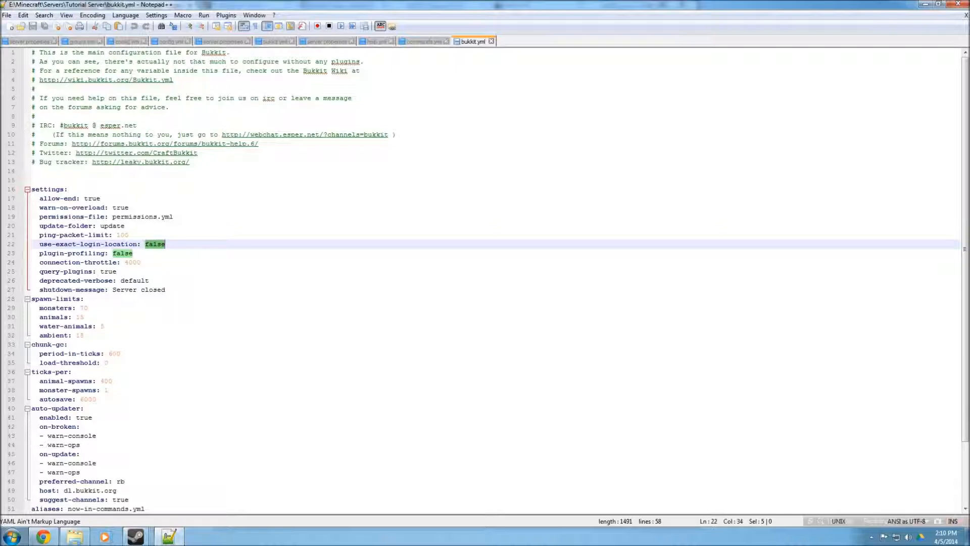
{"action": "double_click", "coordinate": [111, 253]}
{"action": "triple_click", "coordinate": [111, 253]}
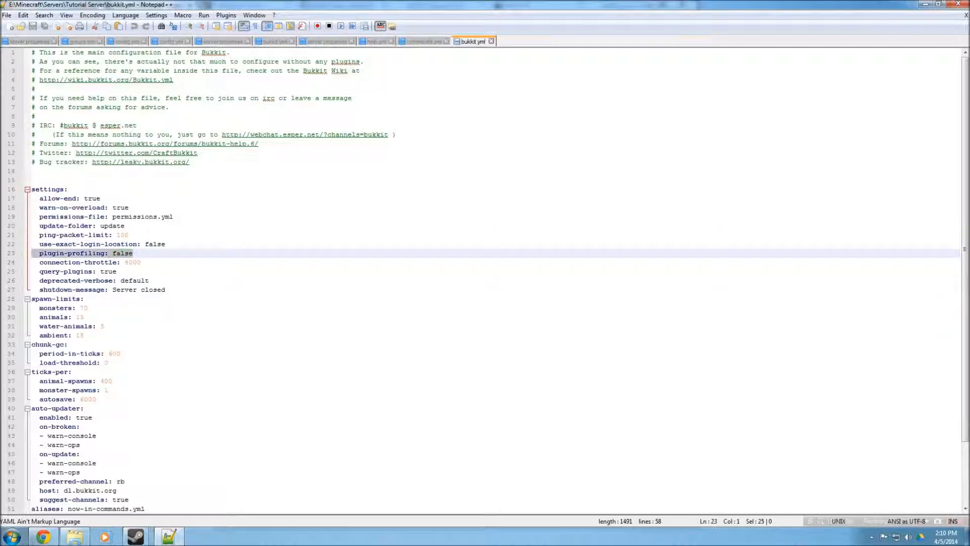
{"action": "mouse_move", "coordinate": [141, 263]}
{"action": "left_mouse_down"}
{"action": "mouse_move", "coordinate": [32, 262]}
{"action": "mouse_move", "coordinate": [124, 263]}
{"action": "left_mouse_up"}
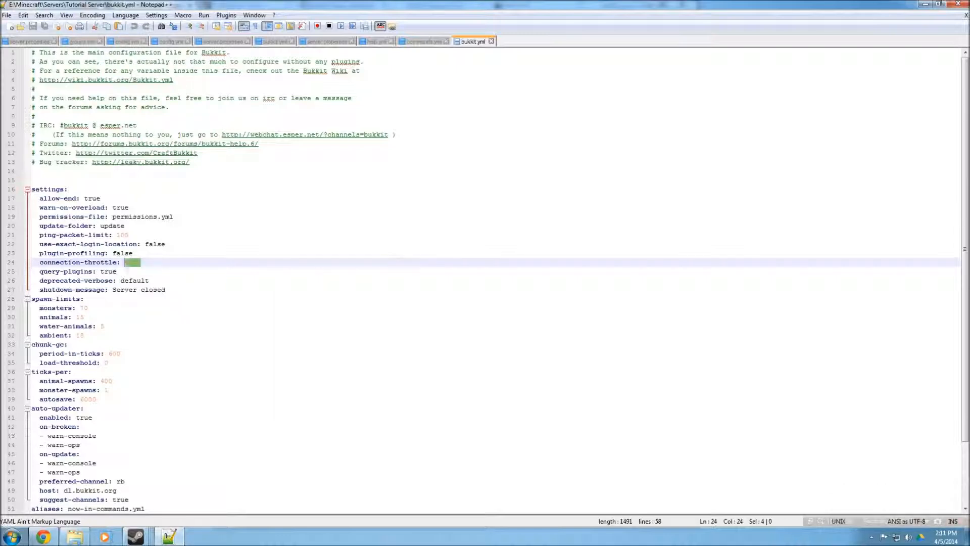
{"action": "right_click", "coordinate": [273, 255]}
{"action": "left_click", "coordinate": [220, 271]}
{"action": "double_click", "coordinate": [132, 263]}
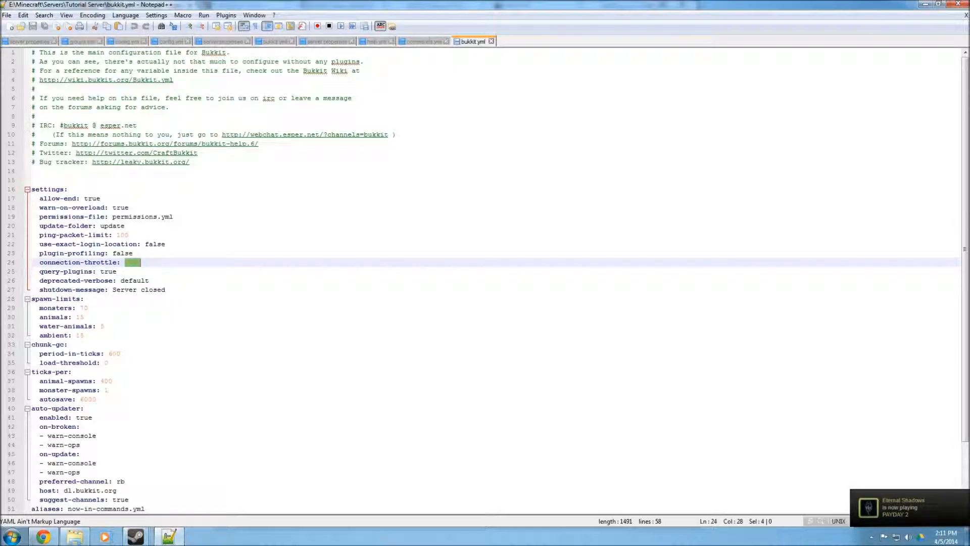
{"action": "triple_click", "coordinate": [67, 272]}
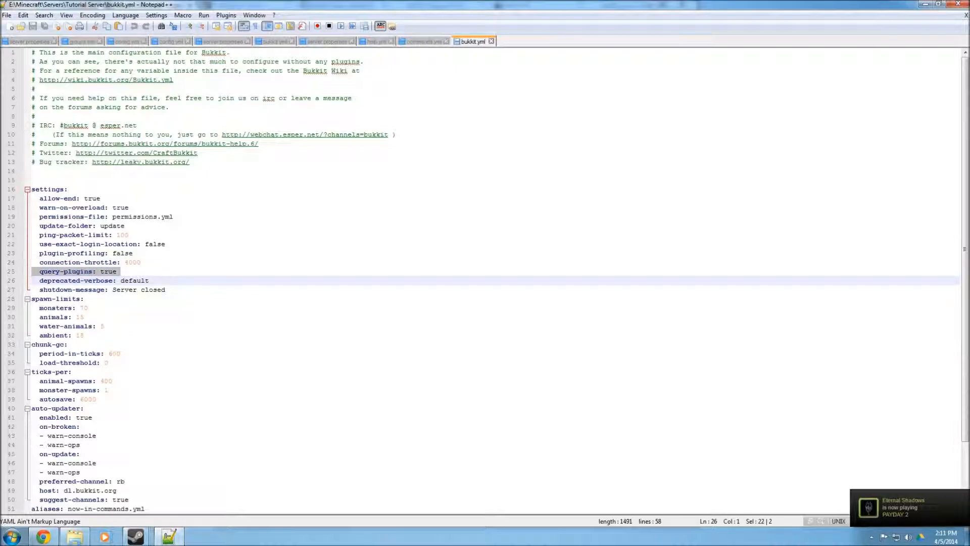
{"action": "double_click", "coordinate": [124, 289]}
{"action": "triple_click", "coordinate": [122, 284]}
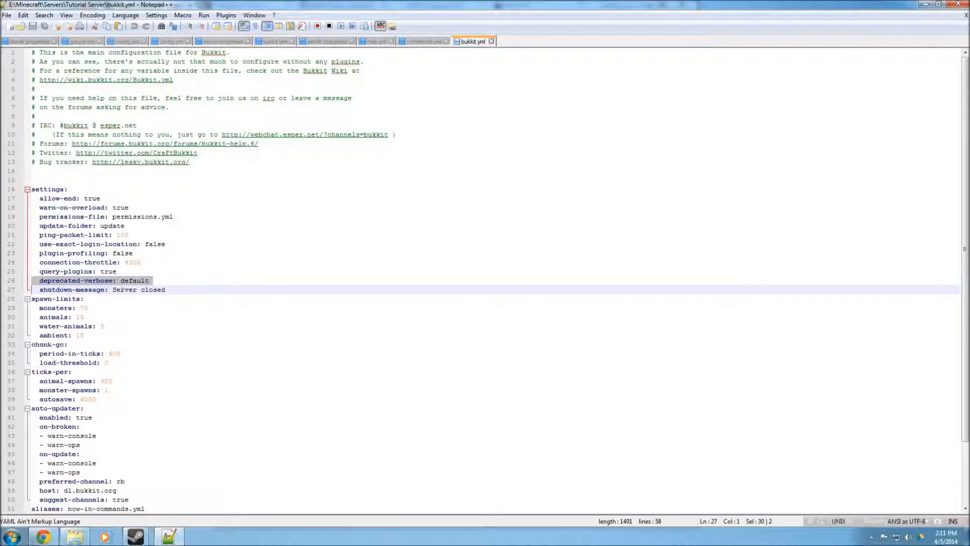
Set shutdown-message in bukkit.yml to Restarting Server!
{"action": "left_click_drag", "start_coordinate": [112, 290], "coordinate": [166, 290]}
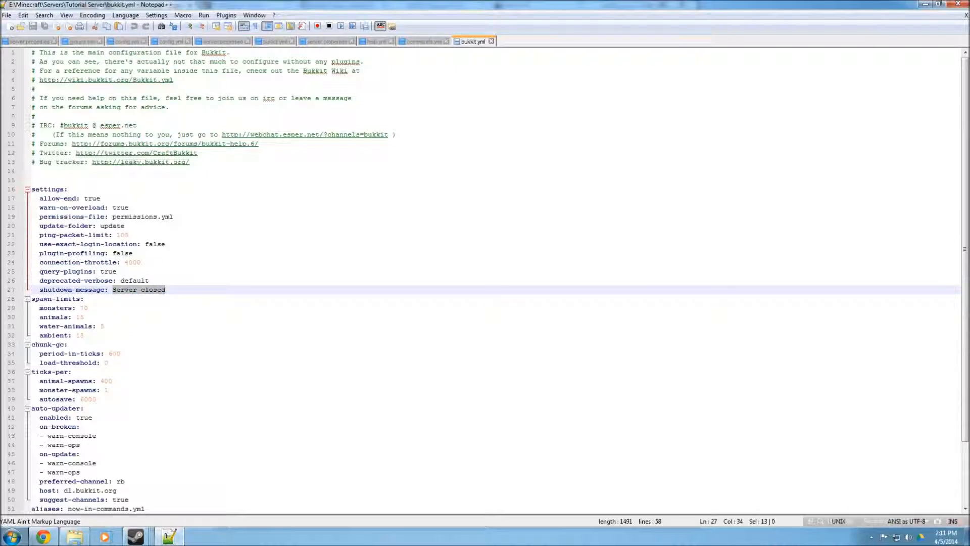
{"action": "type", "text": "R"}
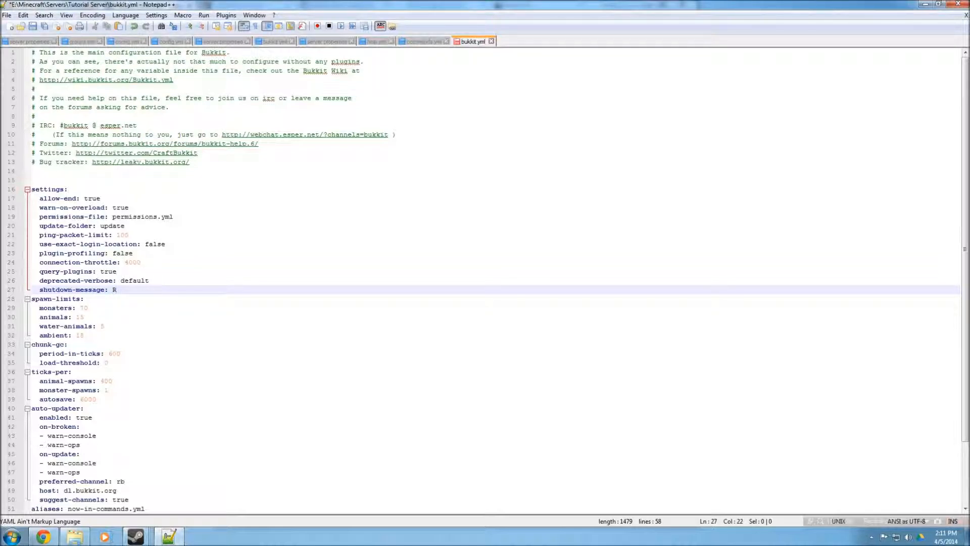
{"action": "type", "text": "estarting Server!"}
Examine the spawn-limits, chunk-gc, ticks-per and auto-updater settings in bukkit.yml
{"action": "double_click", "coordinate": [85, 308]}
{"action": "double_click", "coordinate": [82, 318]}
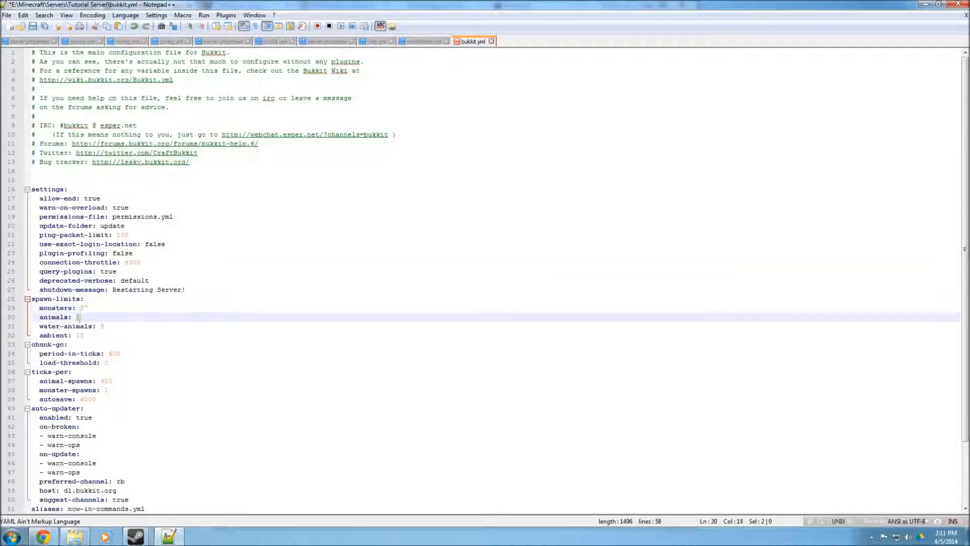
{"action": "left_click", "coordinate": [104, 326]}
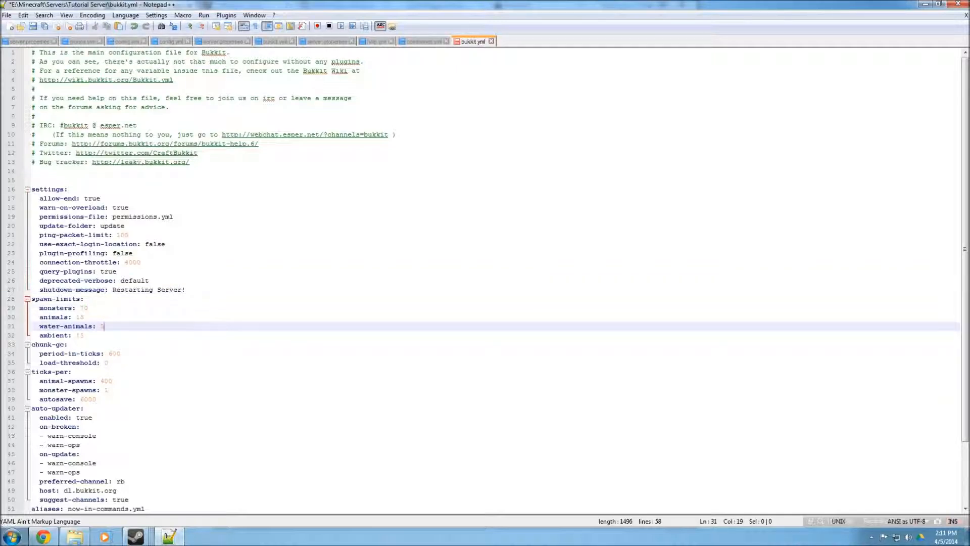
{"action": "double_click", "coordinate": [79, 335]}
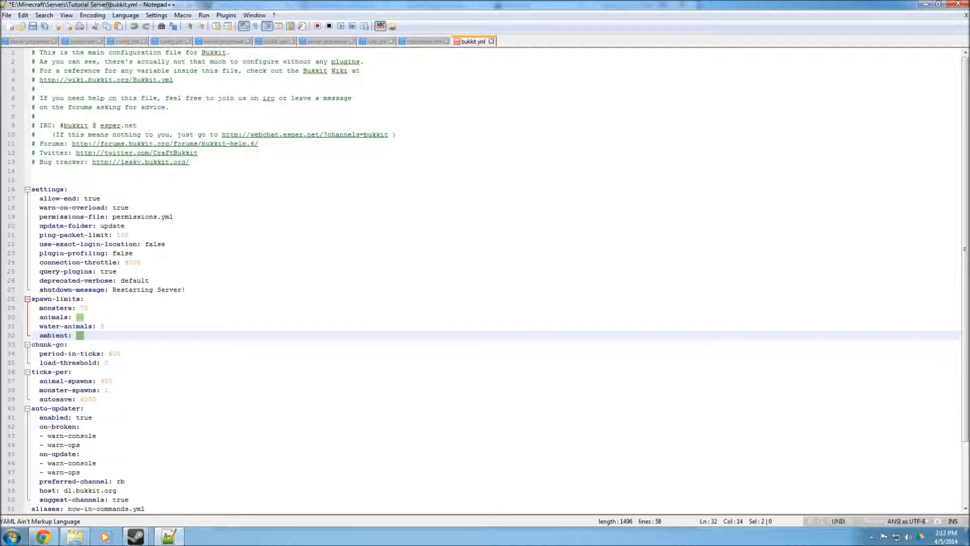
{"action": "left_click_drag", "start_coordinate": [108, 363], "coordinate": [31, 381]}
{"action": "double_click", "coordinate": [73, 382]}
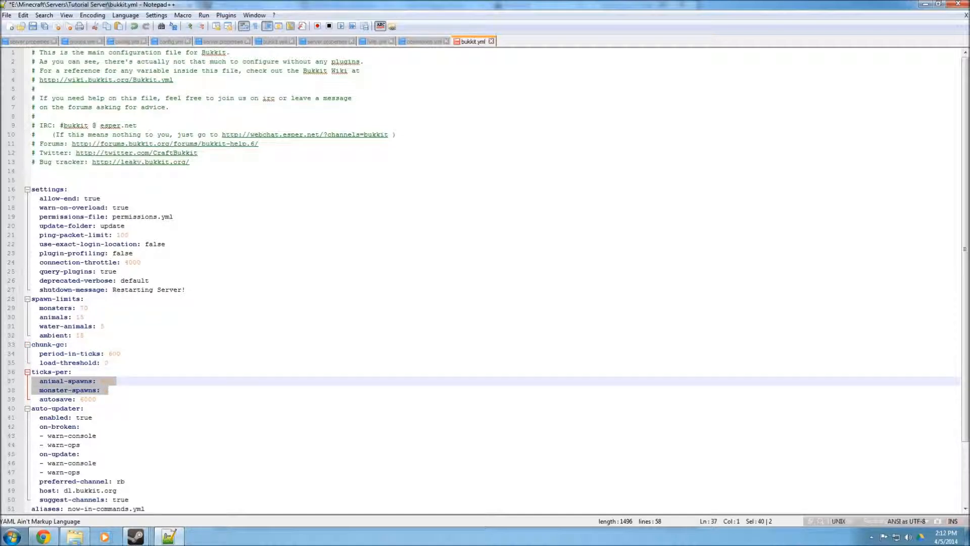
{"action": "left_click", "coordinate": [113, 381]}
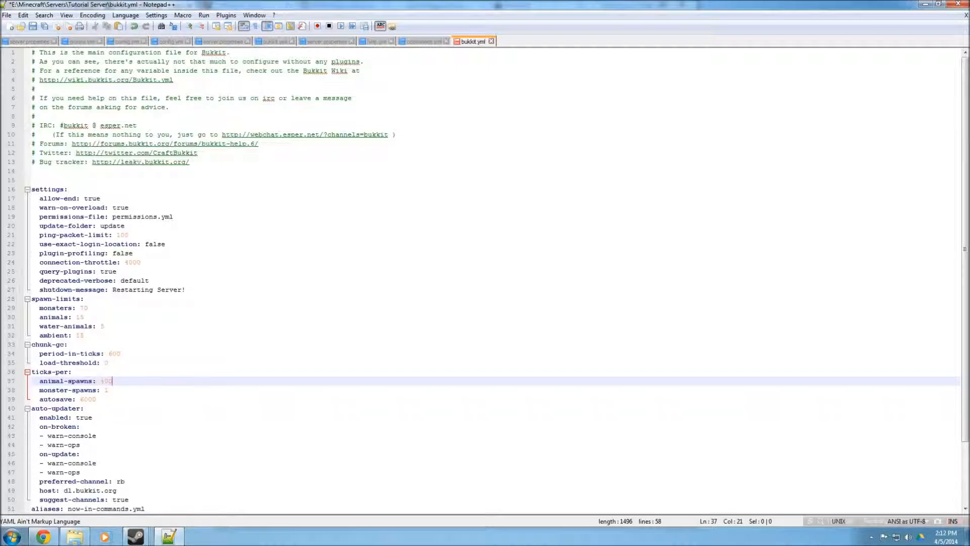
{"action": "double_click", "coordinate": [90, 402]}
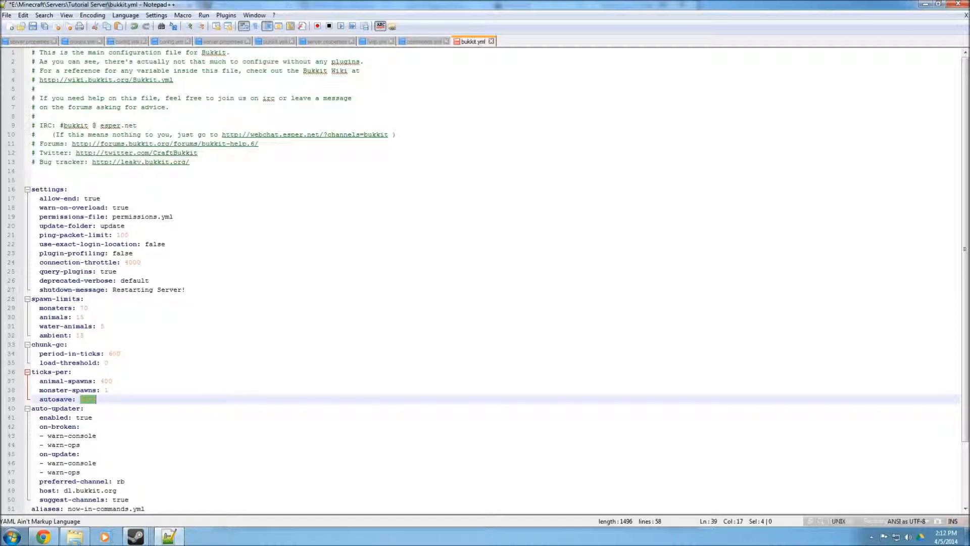
{"action": "double_click", "coordinate": [87, 418]}
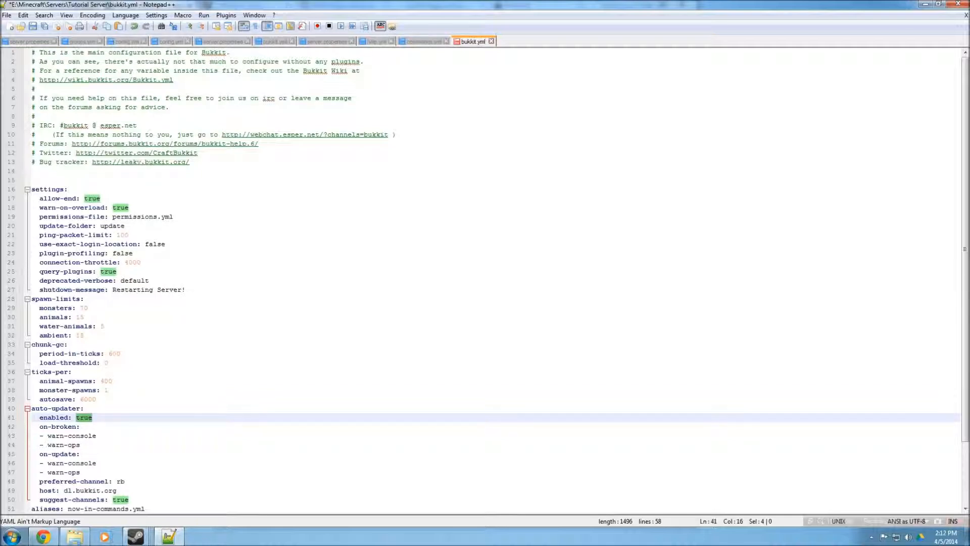
Scroll to the end of bukkit.yml and highlight the database section and lines above it
{"action": "scroll", "coordinate": [485, 277], "scroll_direction": "down", "scroll_amount": 3}
{"action": "key", "text": "ctrl+End"}
{"action": "key", "text": "shift+Up"}
{"action": "key", "text": "shift+Up"}
{"action": "key", "text": "shift+Up"}
{"action": "key", "text": "shift+Up"}
{"action": "key", "text": "shift+Up"}
{"action": "key", "text": "shift+Up"}
{"action": "key", "text": "shift+Up"}
{"action": "key", "text": "shift+Up"}
{"action": "key", "text": "shift+Up"}
{"action": "key", "text": "shift+Up"}
{"action": "key", "text": "shift+Up"}
{"action": "key", "text": "shift+Up"}
{"action": "key", "text": "shift+Up"}
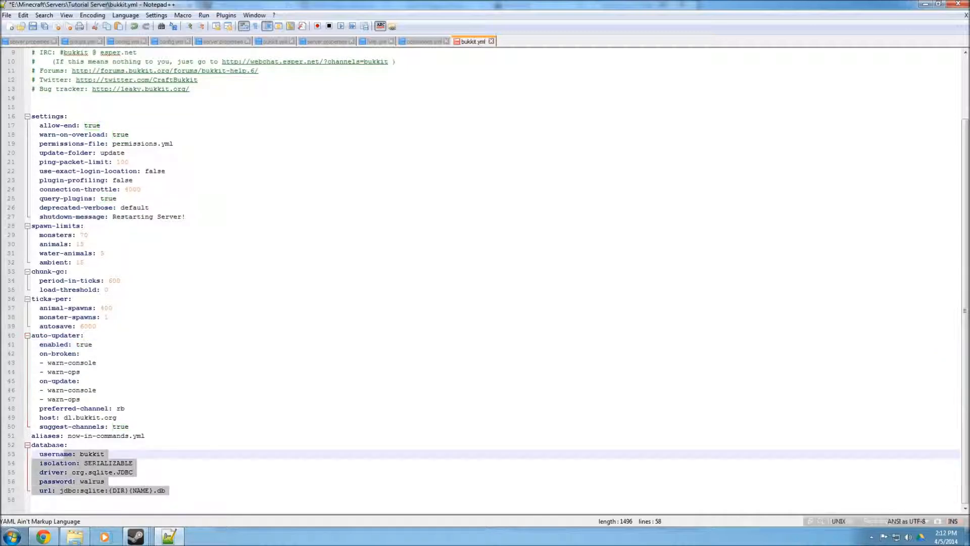
{"action": "key", "text": "shift+Down"}
{"action": "key", "text": "shift+Down"}
{"action": "key", "text": "shift+Down"}
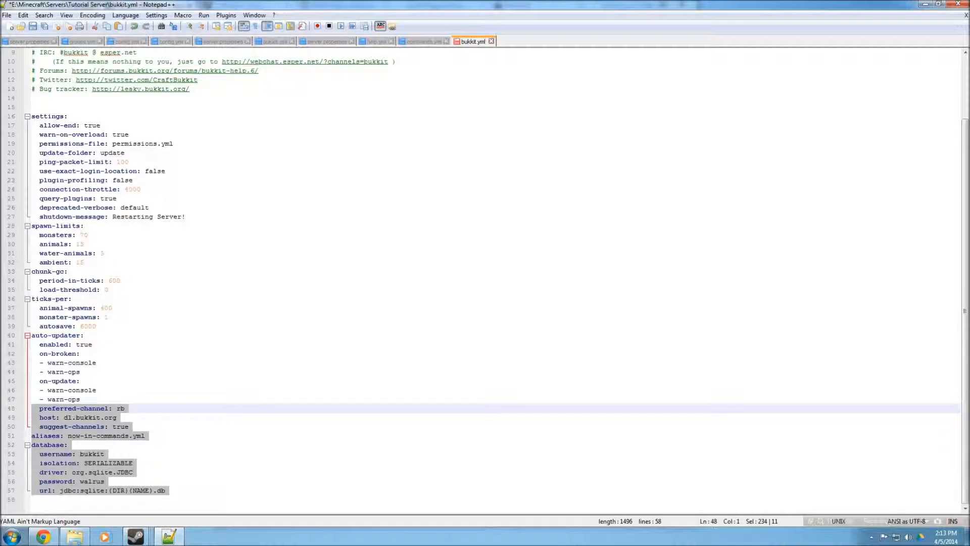
Save bukkit.yml, close the editor, and start the server by running Run Server.bat
{"action": "key", "text": "ctrl+s"}
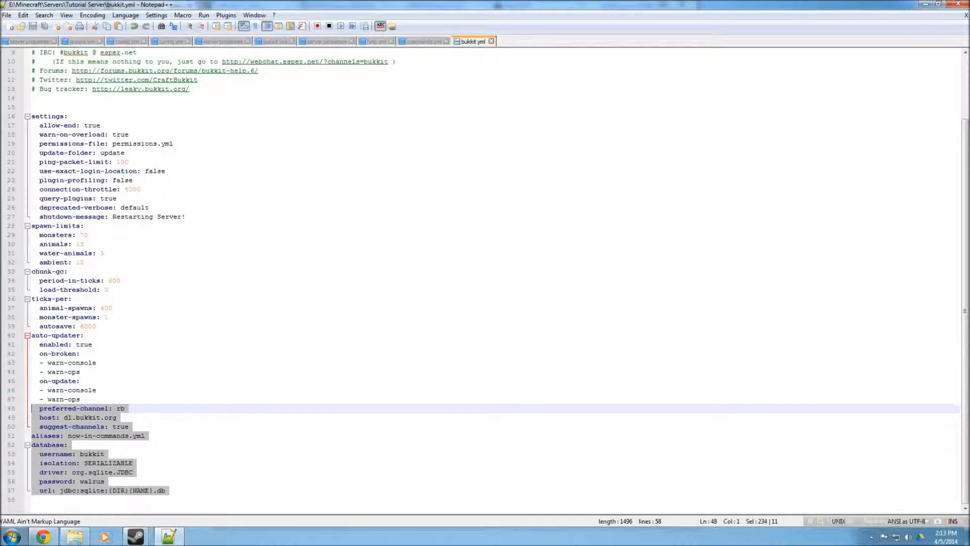
{"action": "left_click", "coordinate": [951, 8]}
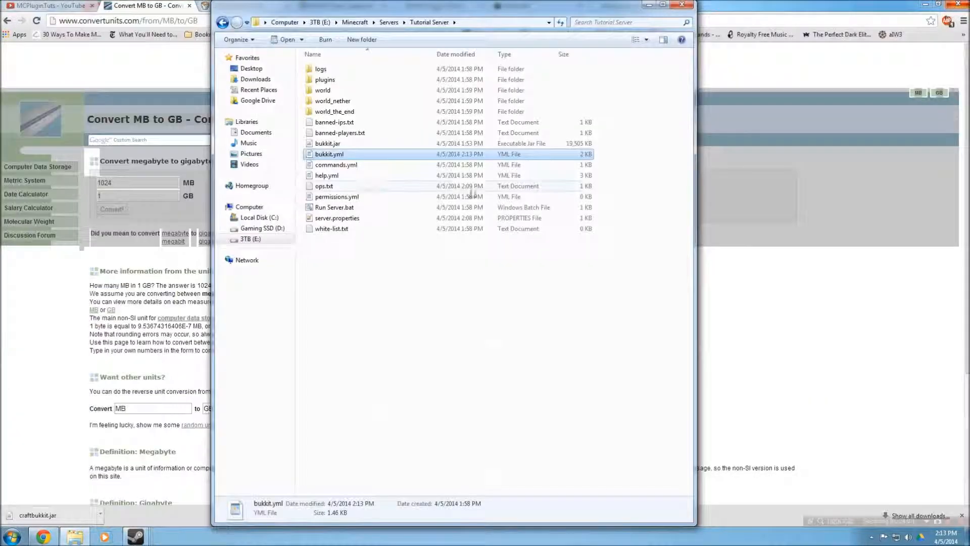
{"action": "double_click", "coordinate": [342, 207]}
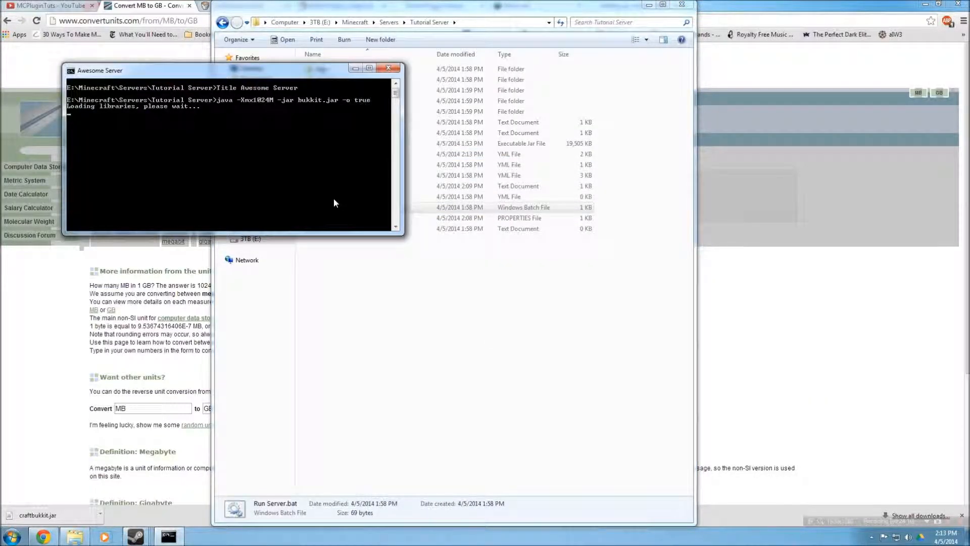
Open the Minecraft launcher and start the game with the existing user profile
{"action": "left_click_drag", "start_coordinate": [265, 73], "coordinate": [148, 80]}
{"action": "left_click", "coordinate": [11, 537]}
{"action": "left_click", "coordinate": [42, 344]}
{"action": "left_click", "coordinate": [517, 277]}
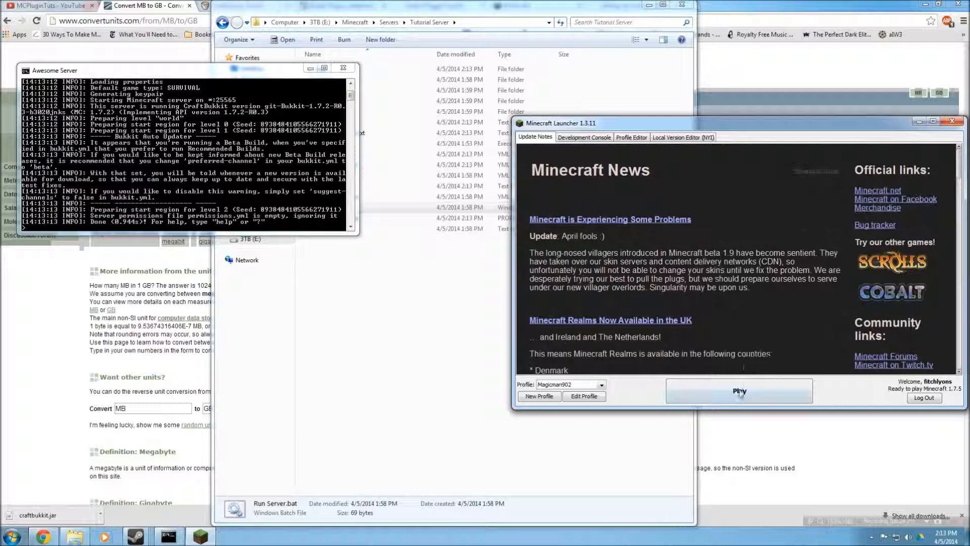
{"action": "left_click", "coordinate": [739, 393]}
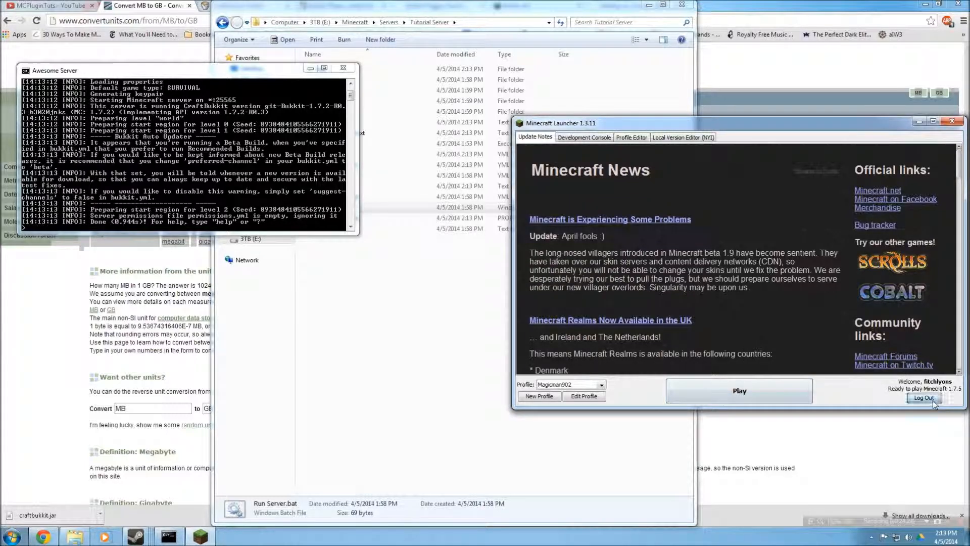
{"action": "left_click", "coordinate": [735, 254]}
{"action": "left_click", "coordinate": [732, 269]}
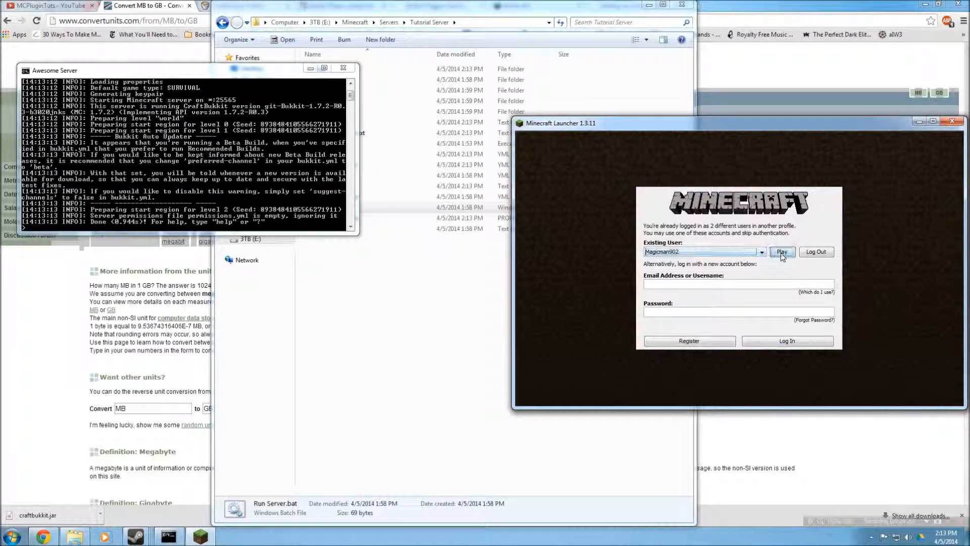
{"action": "left_click", "coordinate": [782, 252]}
{"action": "left_click", "coordinate": [721, 399]}
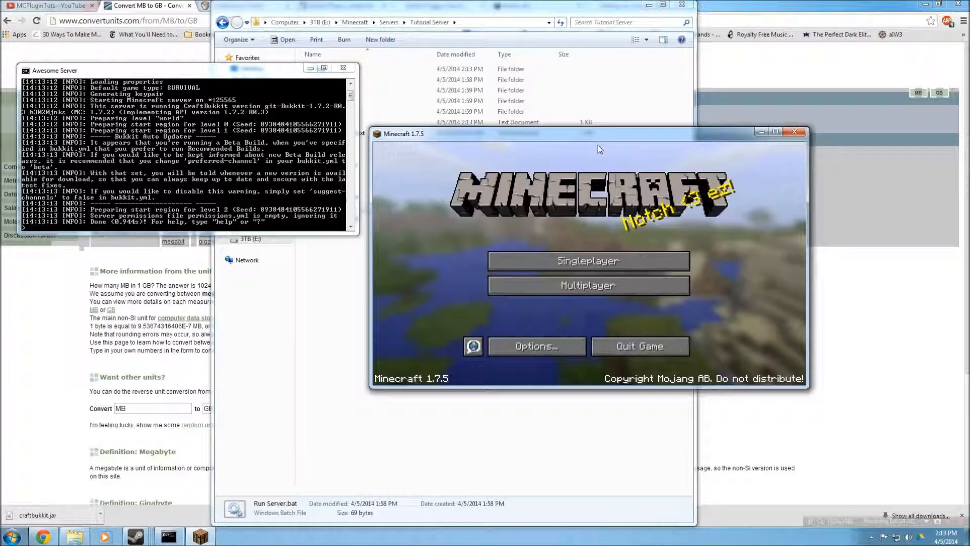
Open the multiplayer server list, refresh it, and try joining the first saved server
{"action": "left_click", "coordinate": [613, 286]}
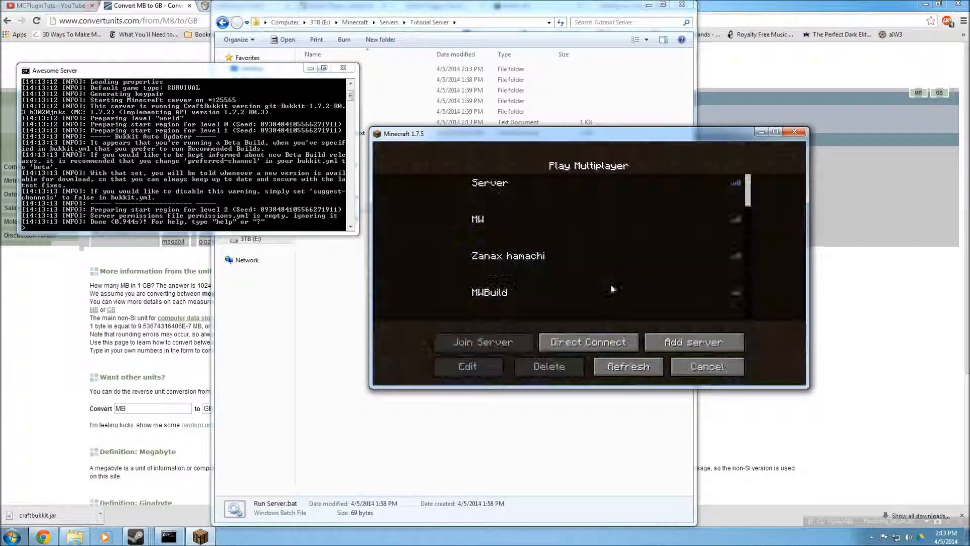
{"action": "left_click_drag", "start_coordinate": [605, 135], "coordinate": [625, 99]}
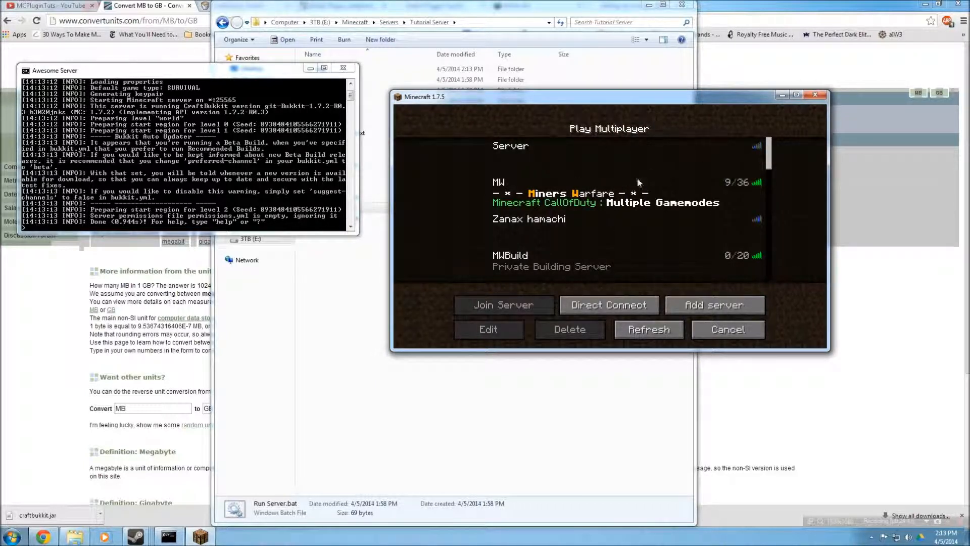
{"action": "left_click", "coordinate": [659, 159]}
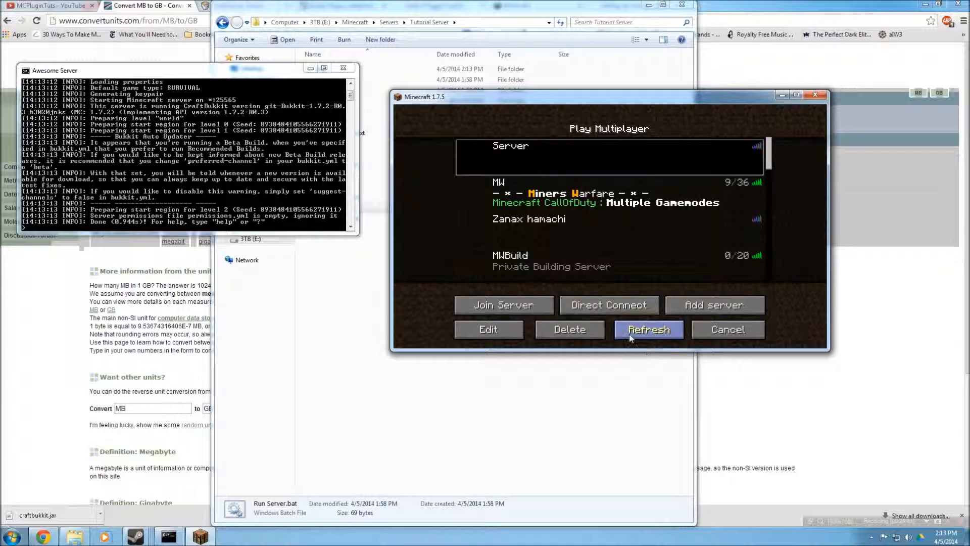
{"action": "left_click", "coordinate": [632, 333]}
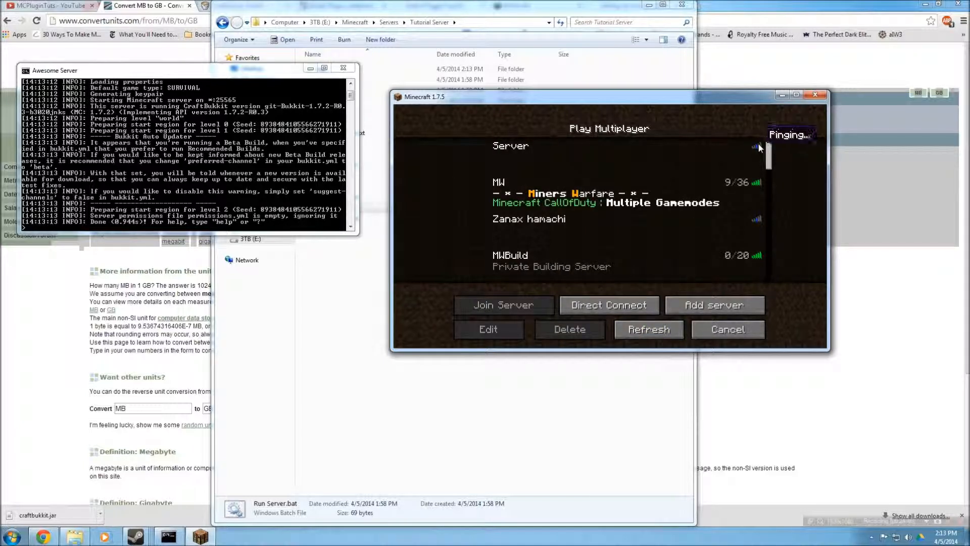
{"action": "left_click", "coordinate": [724, 155]}
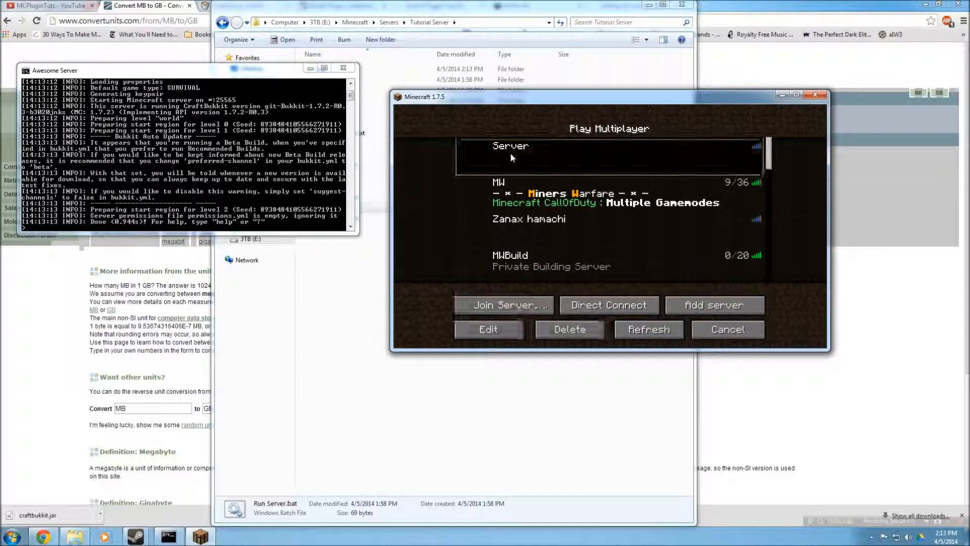
{"action": "left_click", "coordinate": [511, 303]}
{"action": "left_click", "coordinate": [515, 292]}
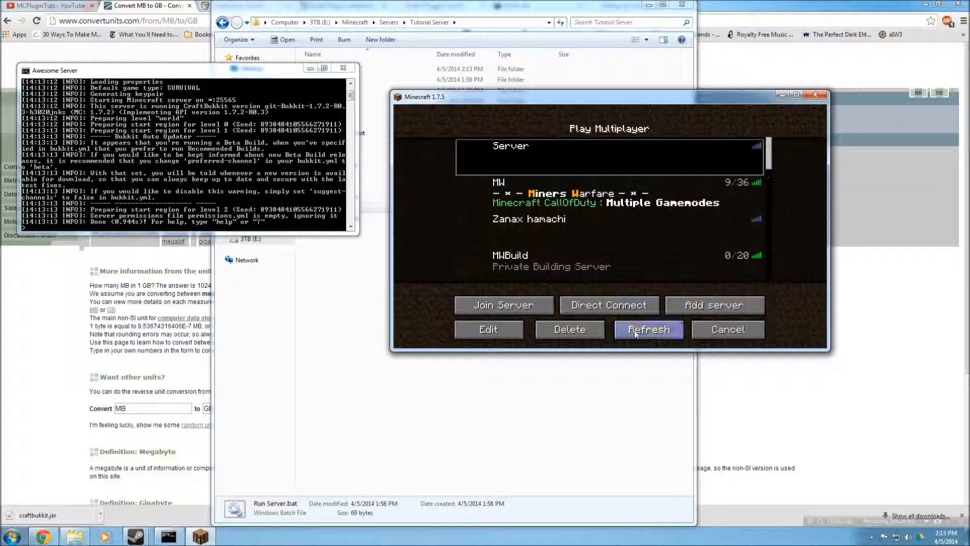
Add a multiplayer server named Test with the address localhost
{"action": "left_click", "coordinate": [690, 310]}
{"action": "key", "text": "ctrl+a"}
{"action": "type", "text": "Test"}
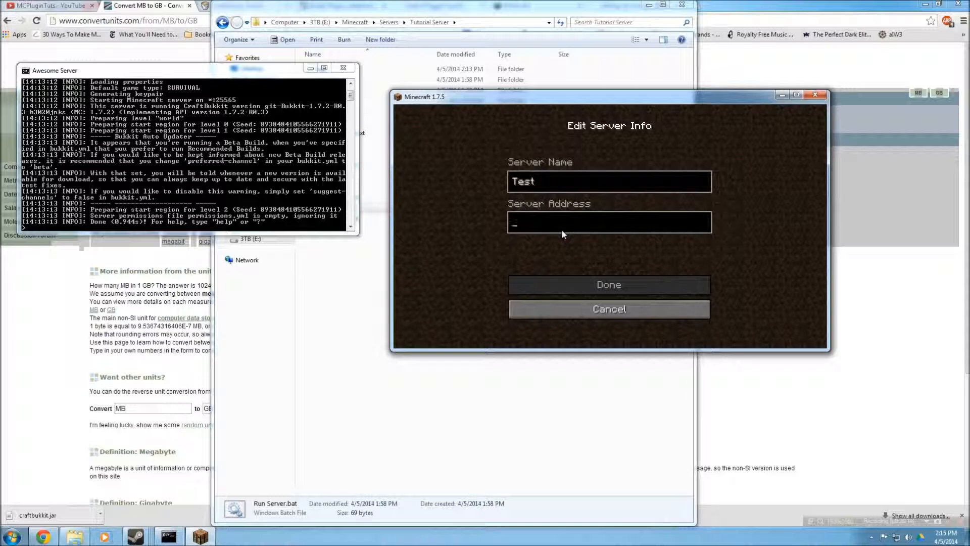
{"action": "key", "text": "Tab"}
{"action": "type", "text": "local"}
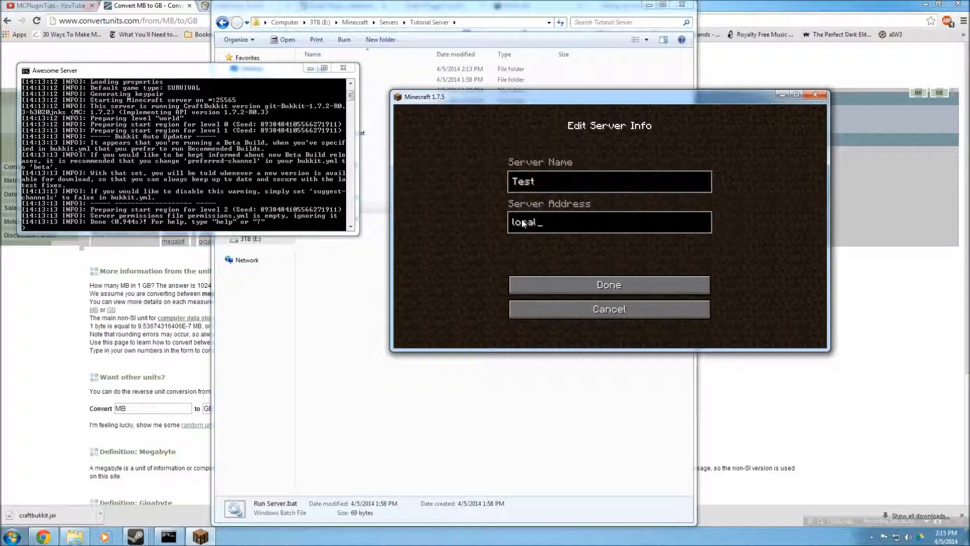
{"action": "type", "text": "host"}
{"action": "left_click", "coordinate": [630, 285]}
Select the Test server at the end of the list and join it
{"action": "scroll", "coordinate": [764, 221], "scroll_direction": "down", "scroll_amount": 5}
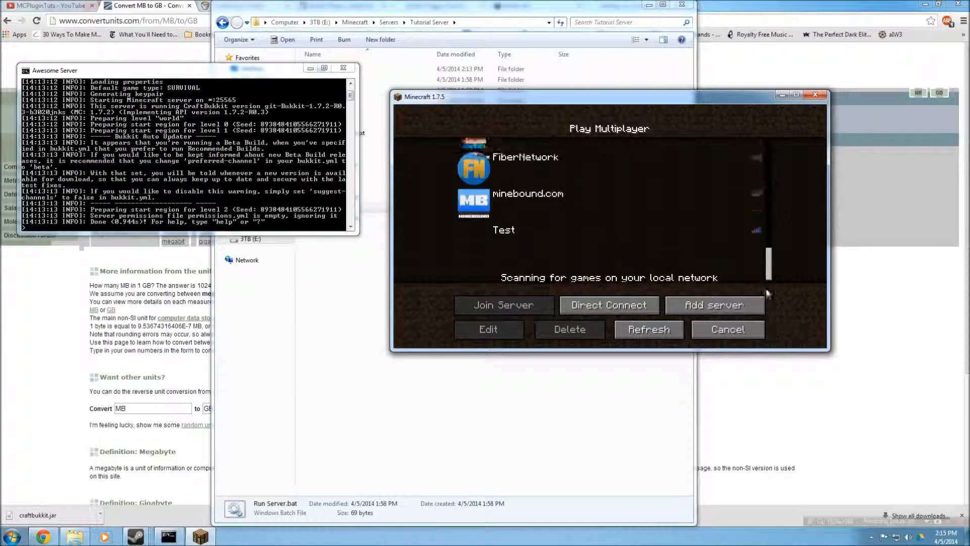
{"action": "left_click", "coordinate": [509, 233]}
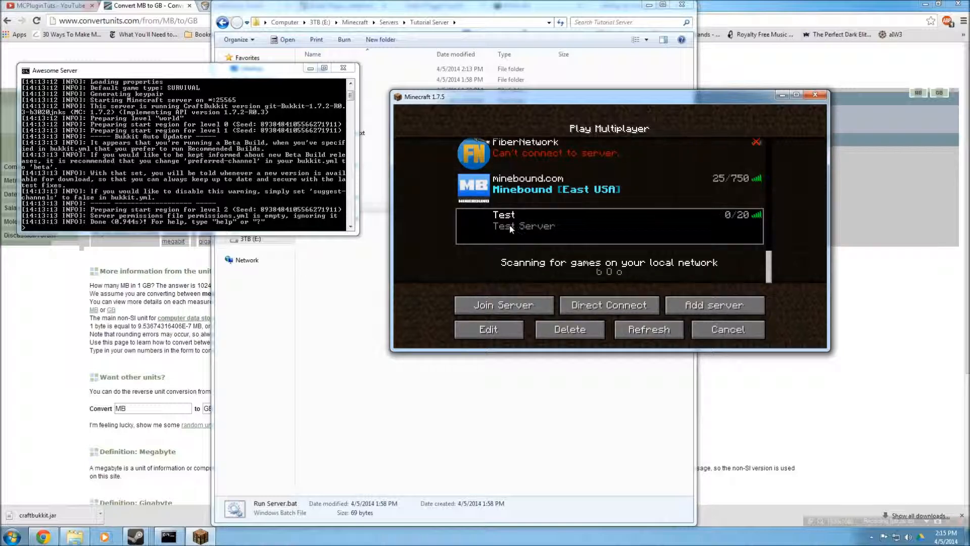
{"action": "left_click", "coordinate": [509, 301]}
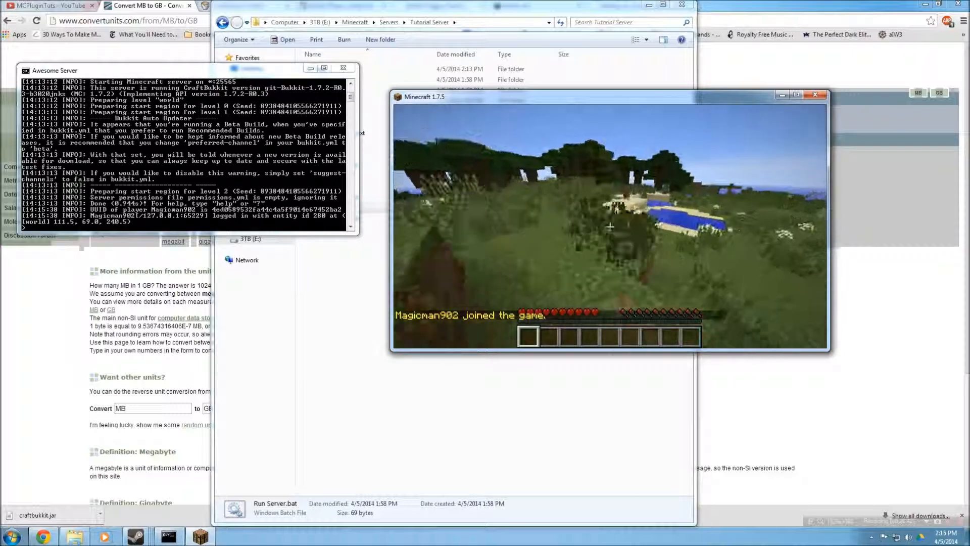
Walk around the world and punch blocks to test play on the local server
{"action": "key", "text": "w"}
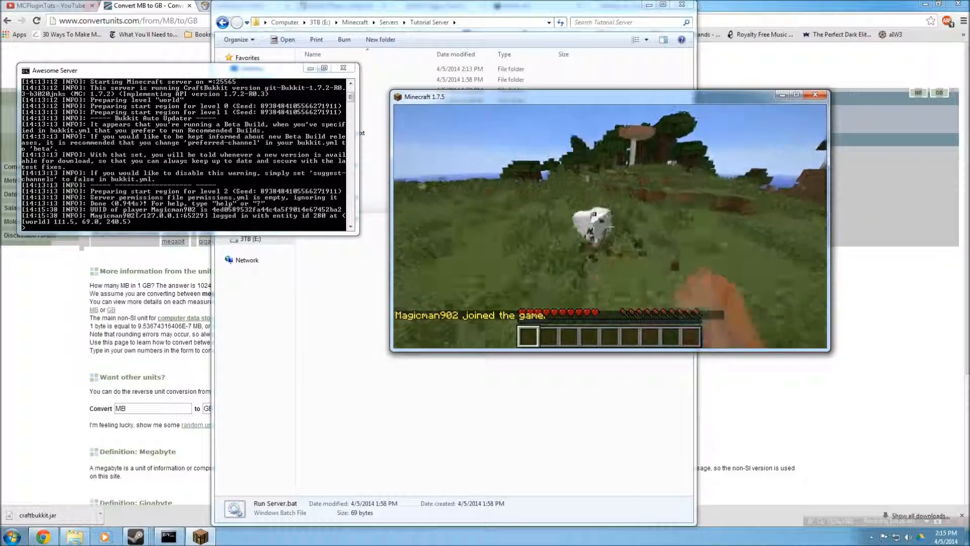
{"action": "left_click", "coordinate": [610, 230]}
{"action": "left_click", "coordinate": [610, 230]}
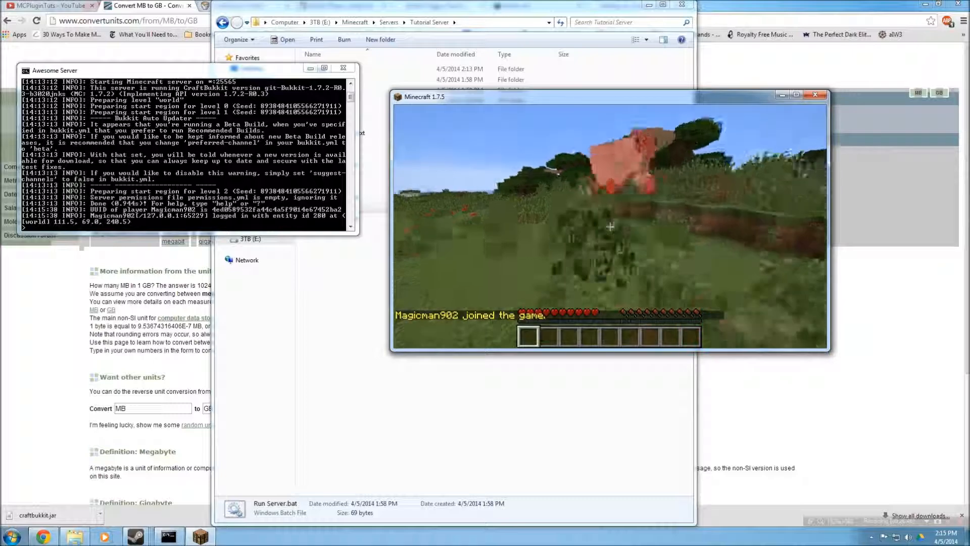
{"action": "left_click", "coordinate": [610, 230]}
{"action": "left_click", "coordinate": [609, 227]}
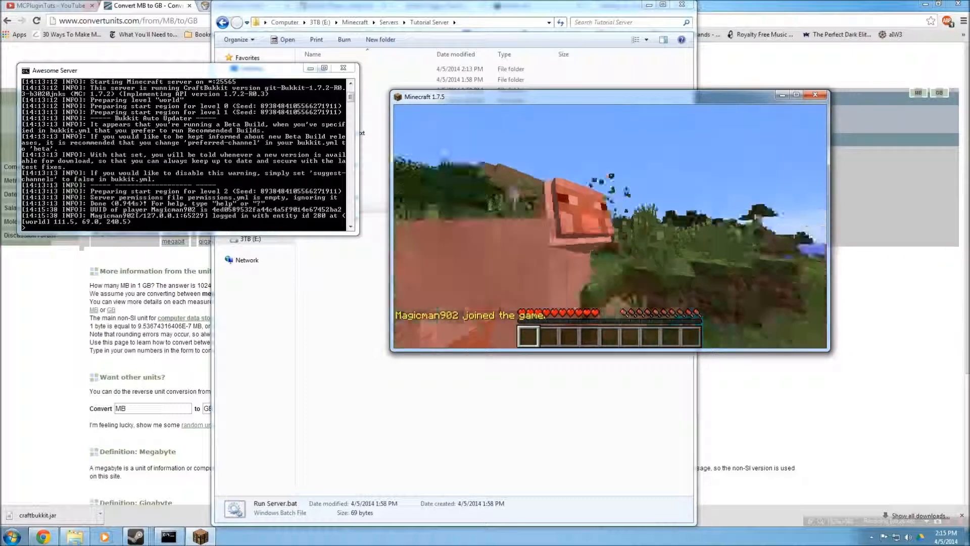
{"action": "right_click", "coordinate": [609, 227]}
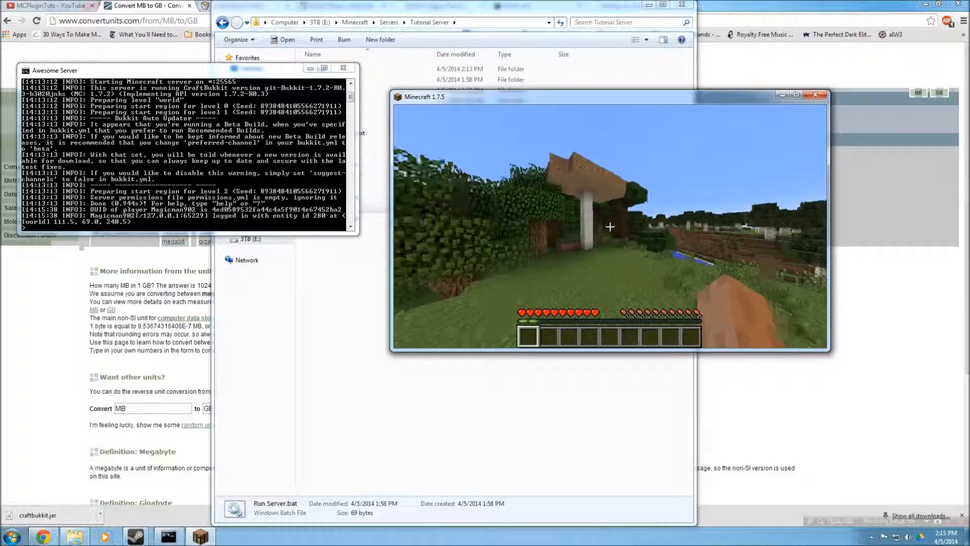
{"action": "key", "text": "w"}
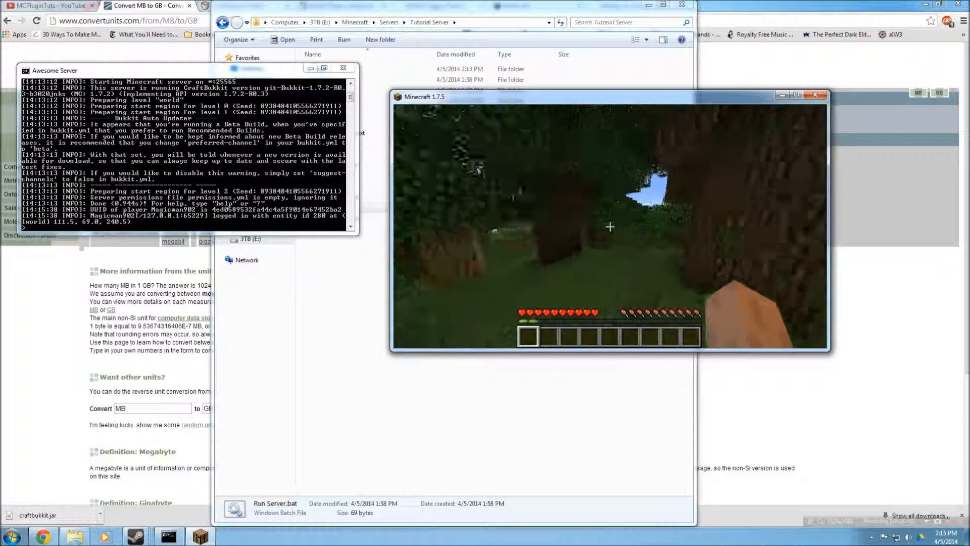
{"action": "key", "text": "w"}
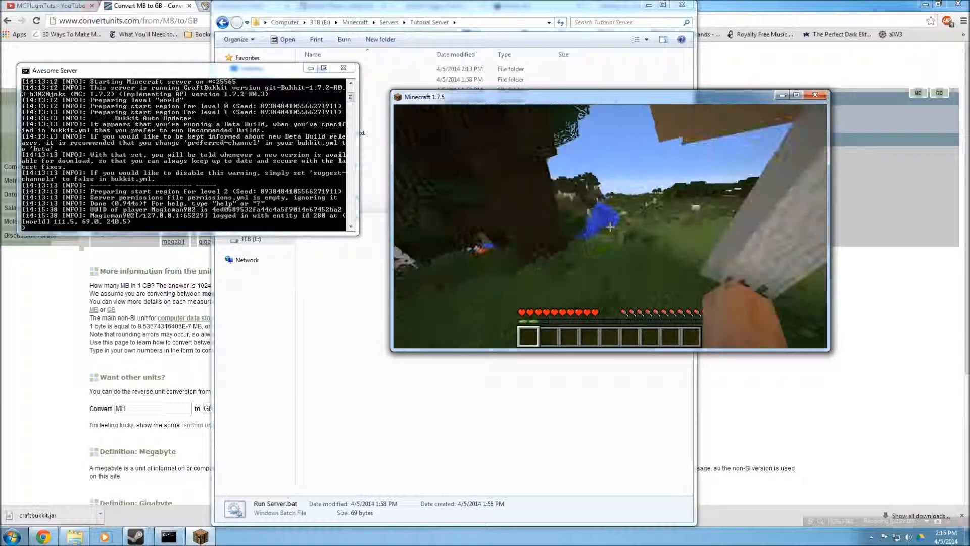
{"action": "key", "text": "w"}
{"action": "key", "text": "w"}
{"action": "key", "text": "w"}
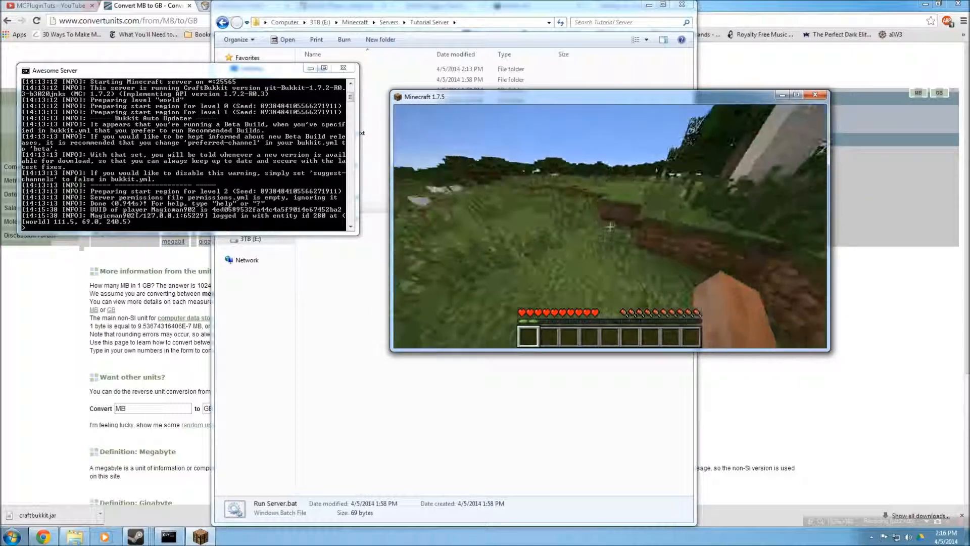
{"action": "key", "text": "w"}
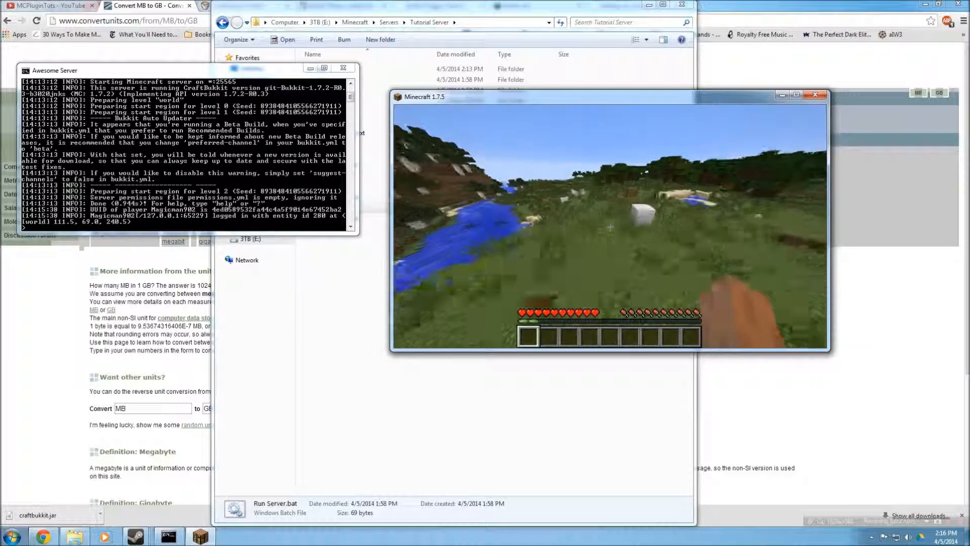
{"action": "key", "text": "w"}
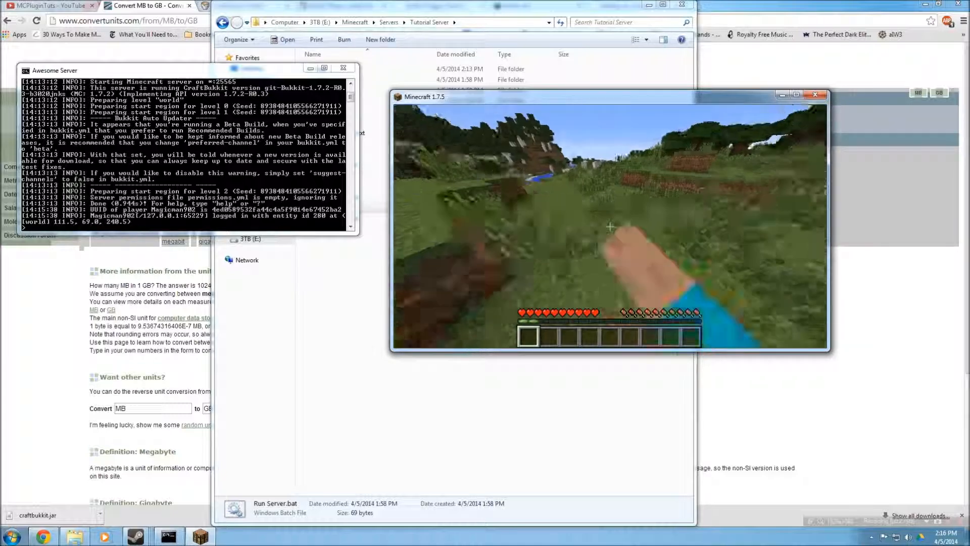
{"action": "key", "text": "w"}
{"action": "key", "text": "w"}
{"action": "left_click", "coordinate": [610, 227]}
{"action": "left_click", "coordinate": [610, 227]}
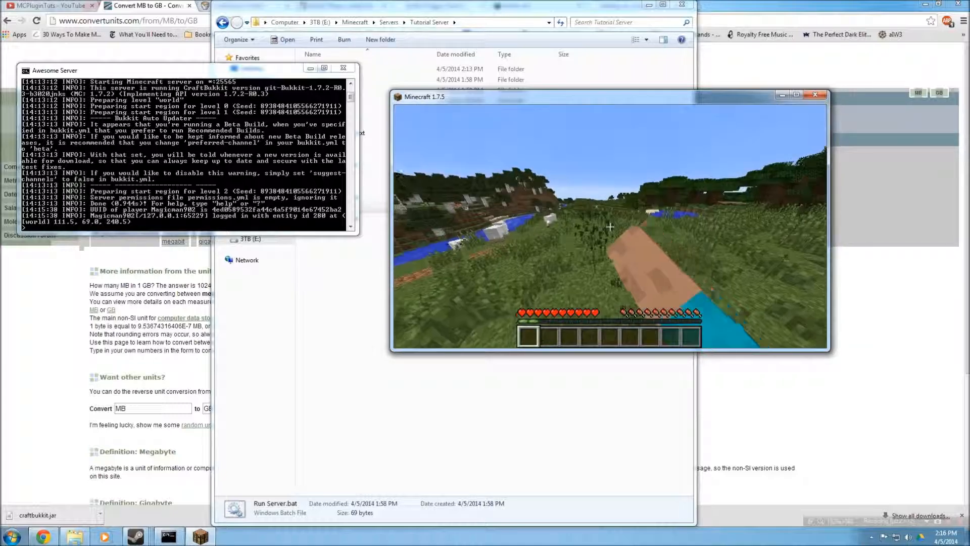
{"action": "key", "text": "w"}
{"action": "left_click", "coordinate": [610, 227]}
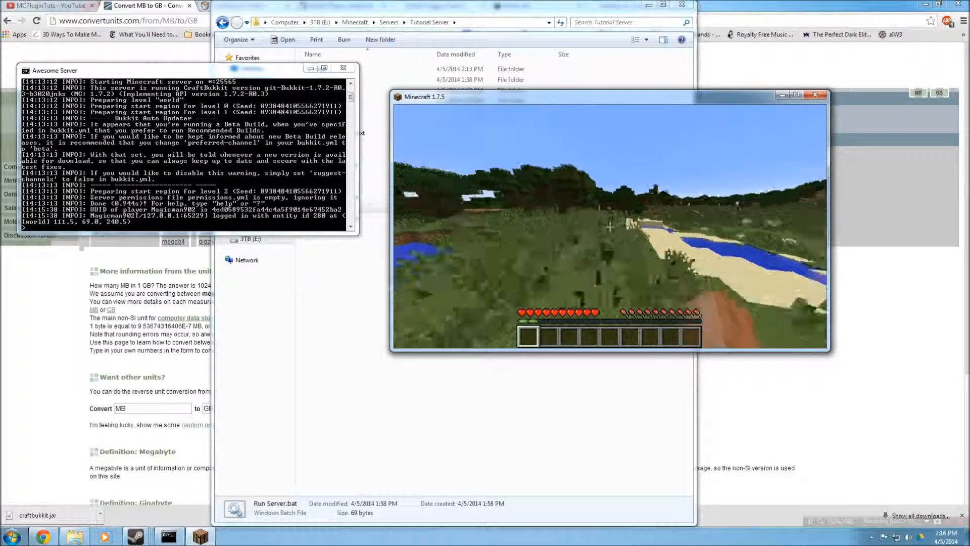
{"action": "key", "text": "w"}
{"action": "left_click", "coordinate": [610, 227]}
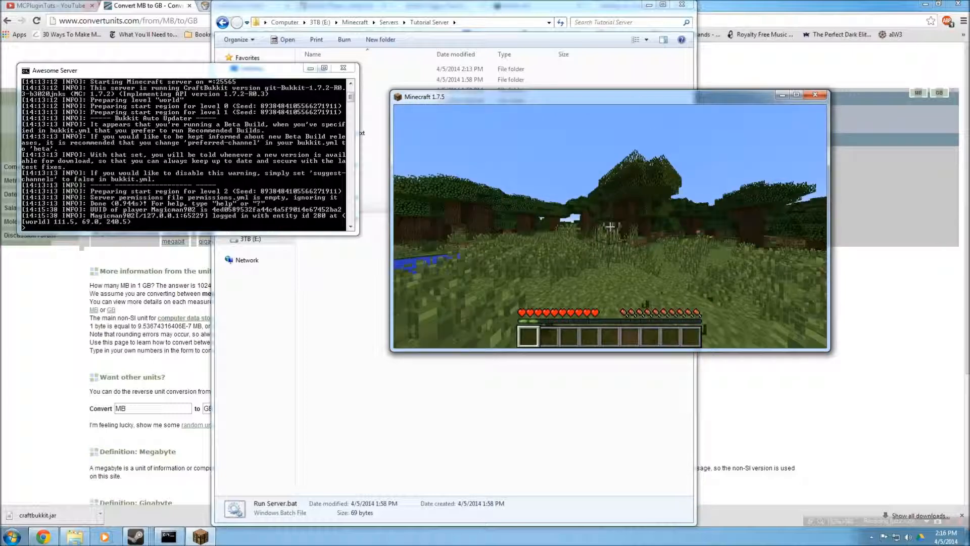
{"action": "key", "text": "w"}
{"action": "left_click", "coordinate": [610, 227]}
{"action": "left_click", "coordinate": [610, 227]}
{"action": "left_click", "coordinate": [610, 227]}
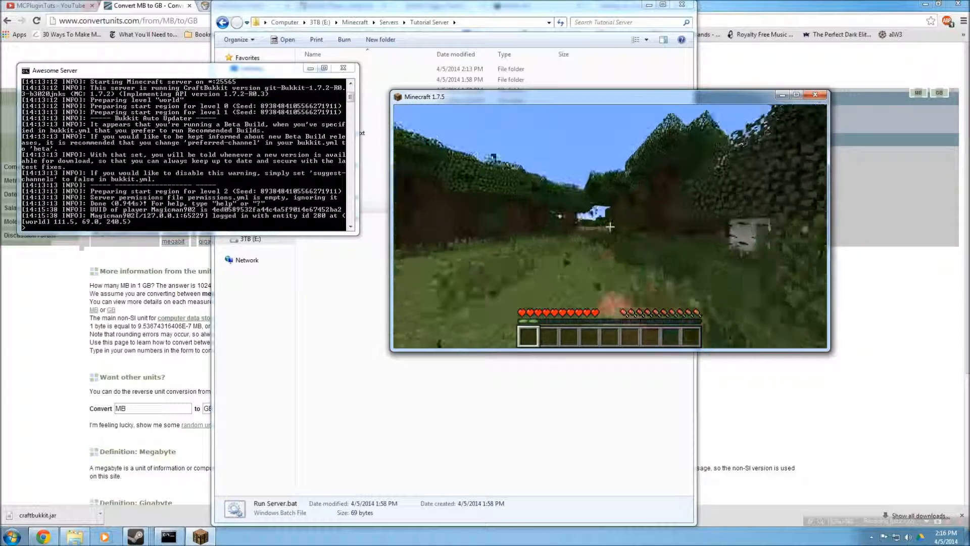
{"action": "key", "text": "w"}
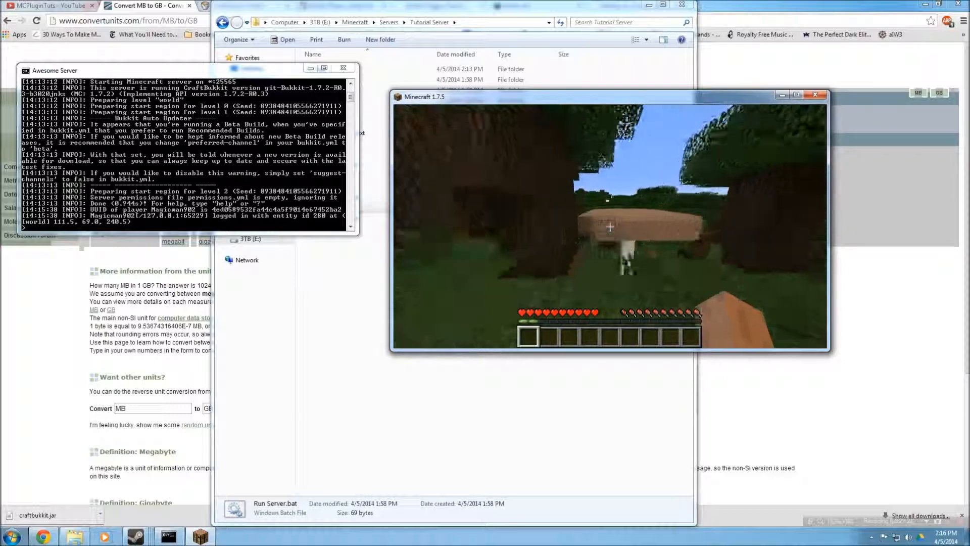
{"action": "key", "text": "w"}
{"action": "key", "text": "space"}
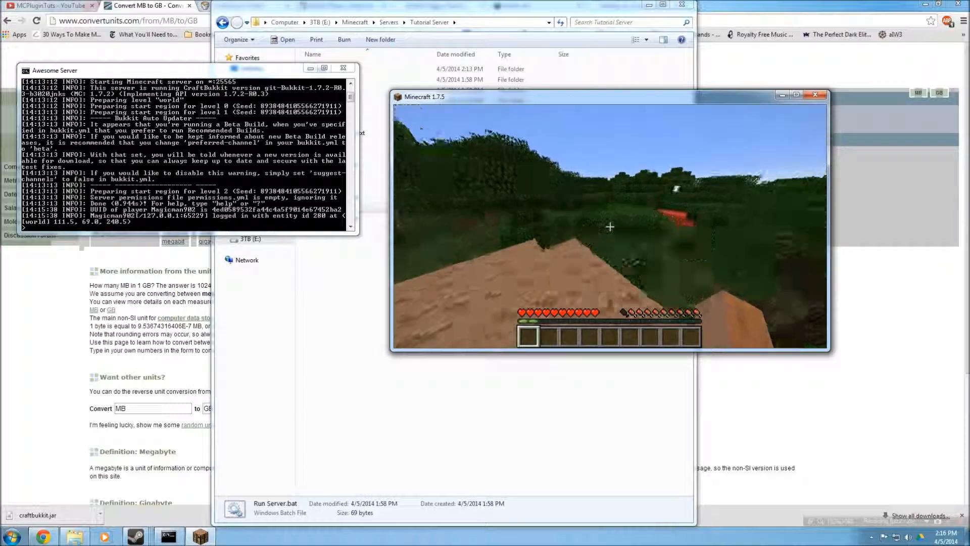
{"action": "key", "text": "w"}
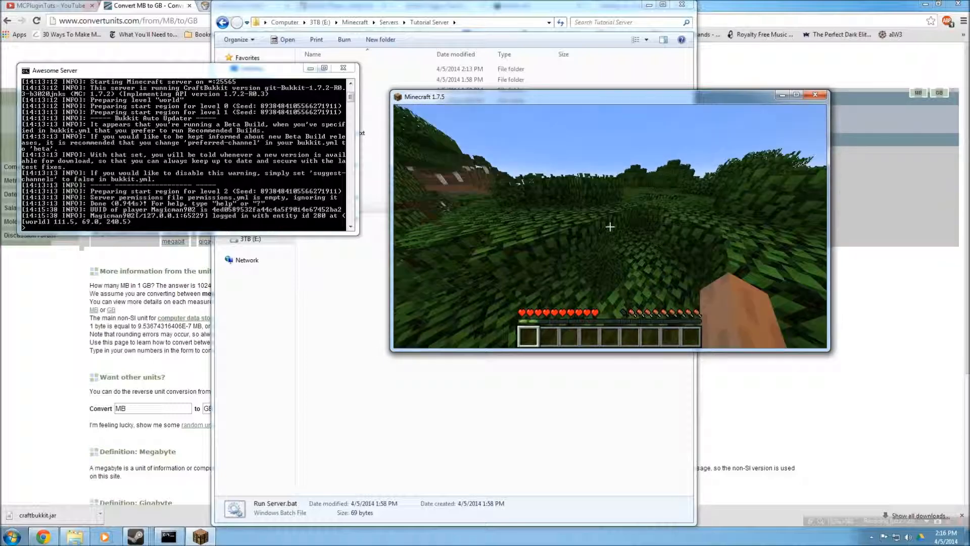
{"action": "key", "text": "w"}
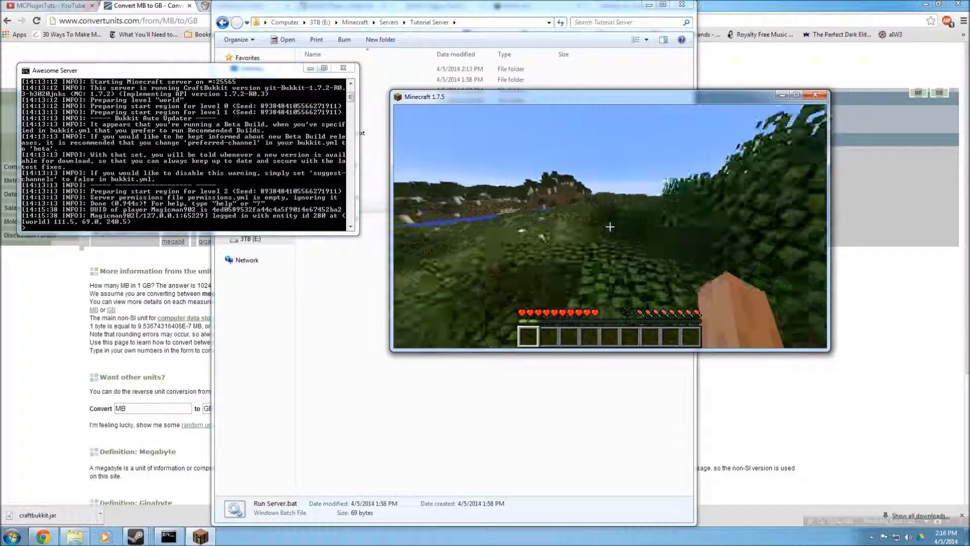
Keep exploring the world on the local server, jumping across the terrain, then open the game menu
{"action": "key", "text": "w"}
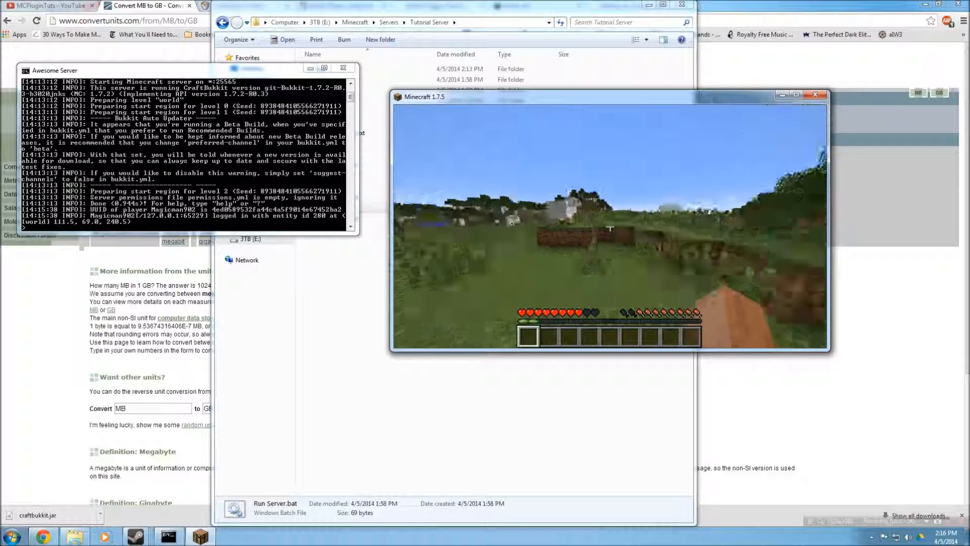
{"action": "key", "text": "w"}
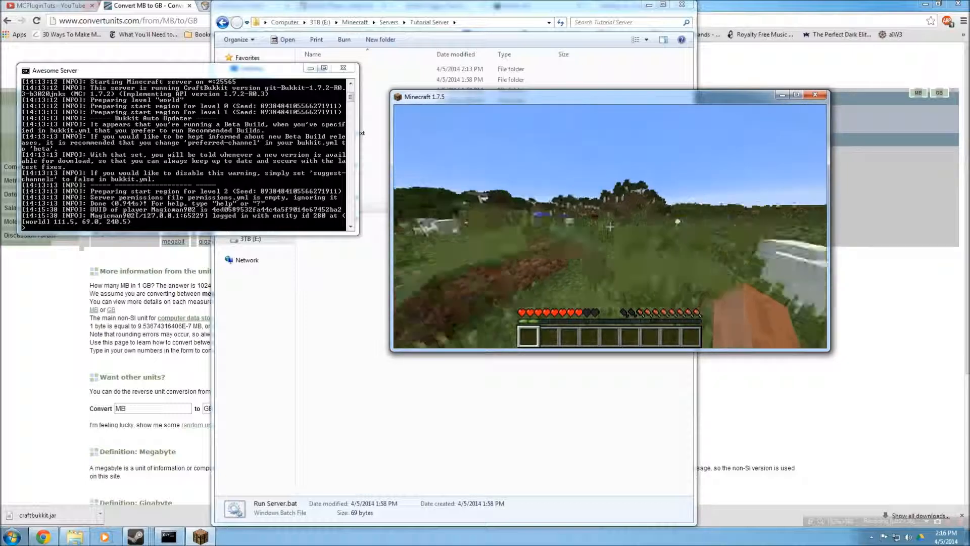
{"action": "key", "text": "w"}
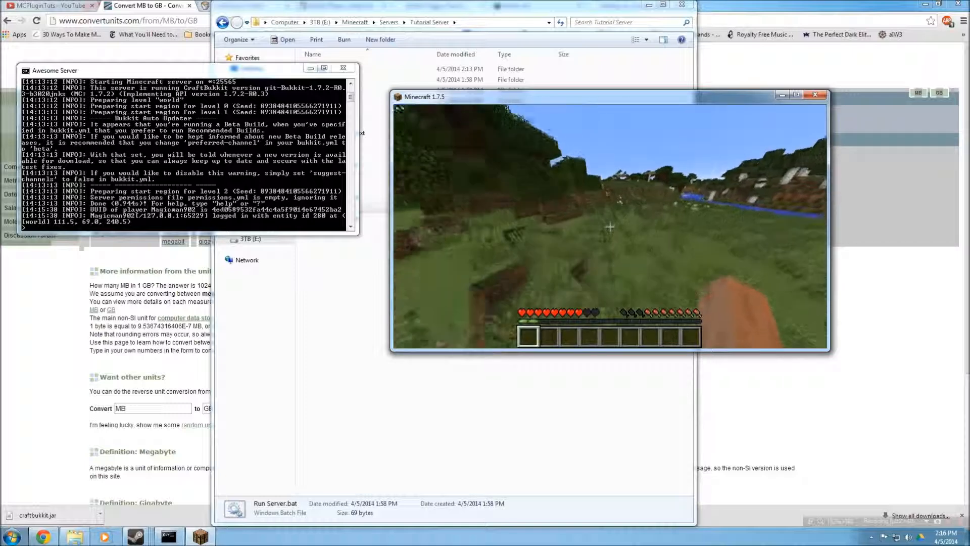
{"action": "key", "text": "w"}
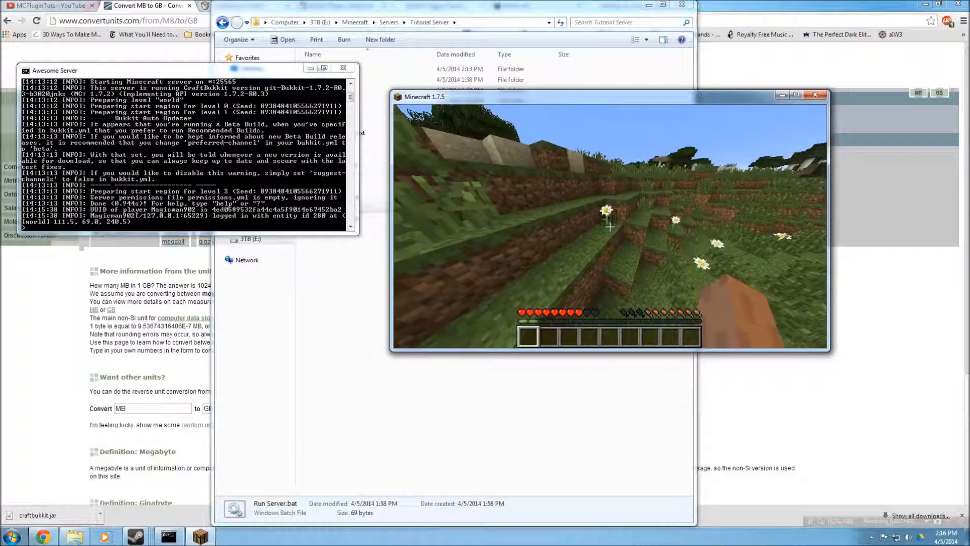
{"action": "key", "text": "w"}
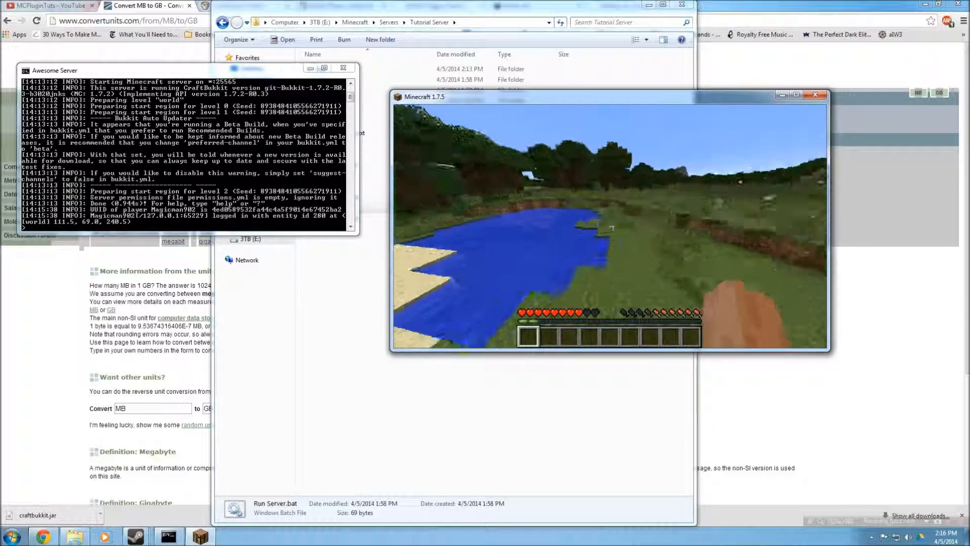
{"action": "key", "text": "w"}
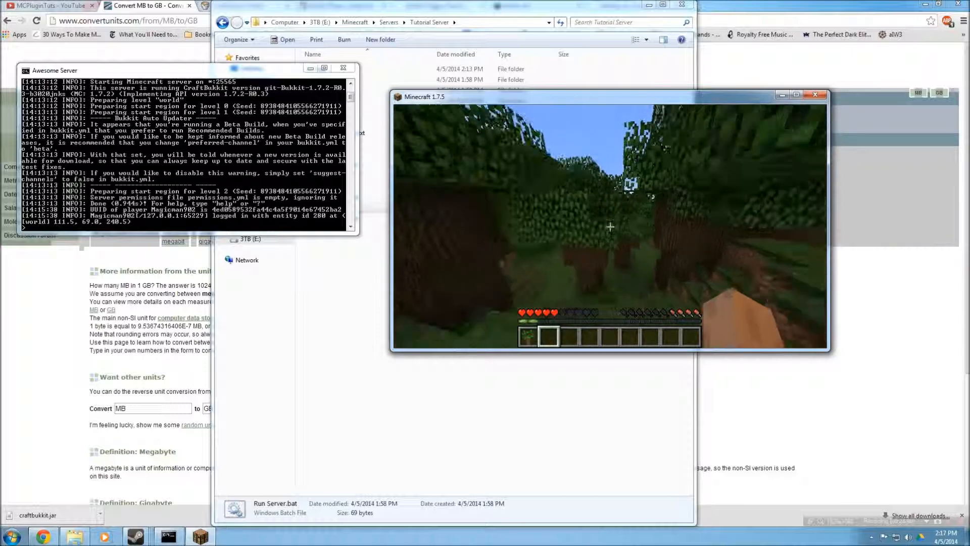
{"action": "key", "text": "w"}
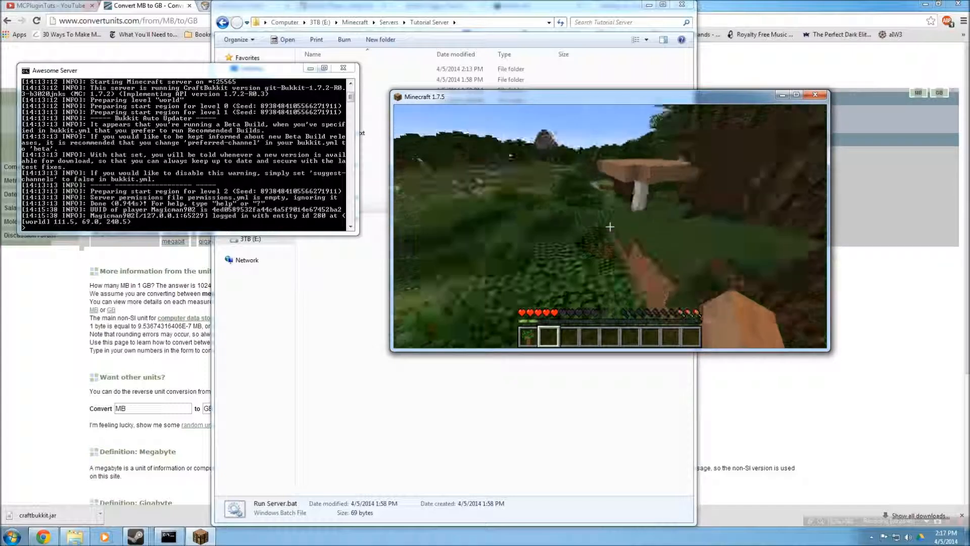
{"action": "key", "text": "w"}
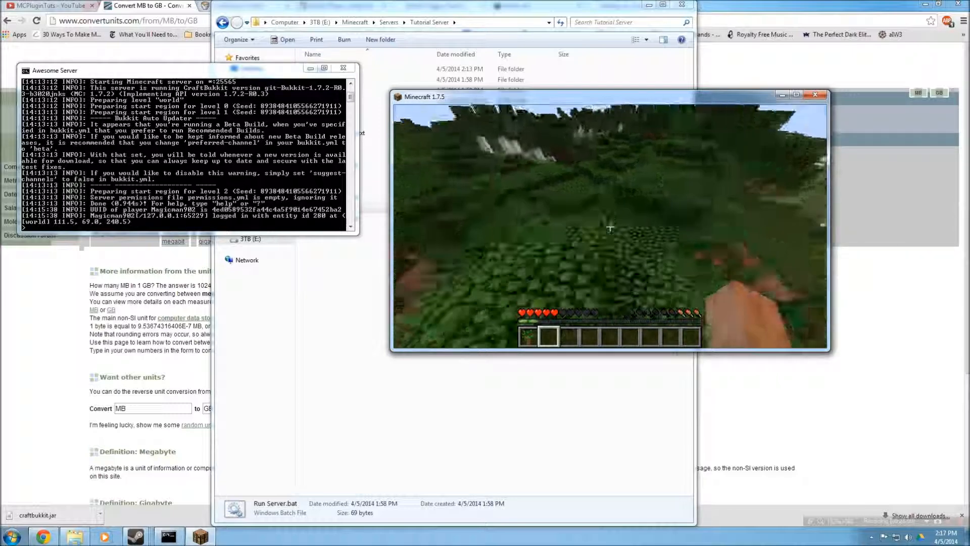
{"action": "mouse_move", "coordinate": [610, 227]}
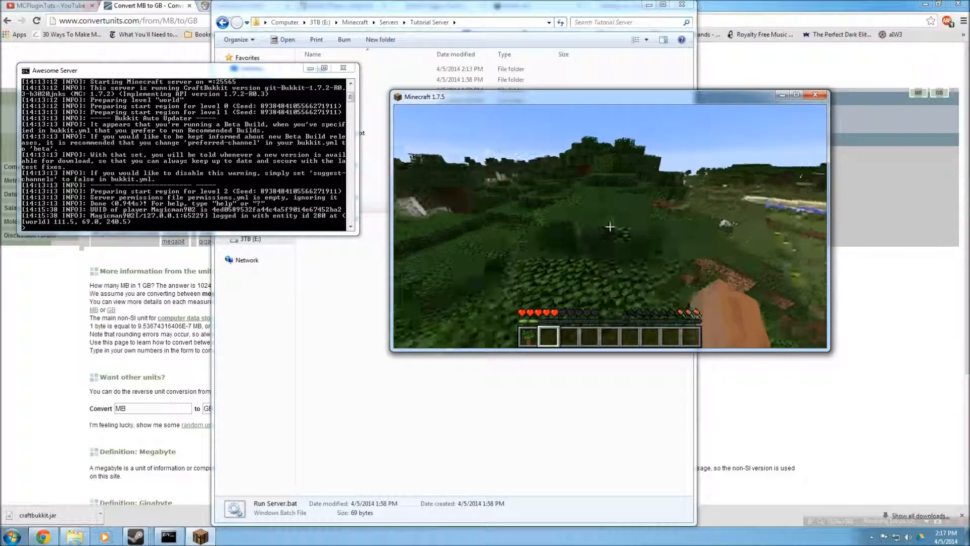
{"action": "key", "text": "space"}
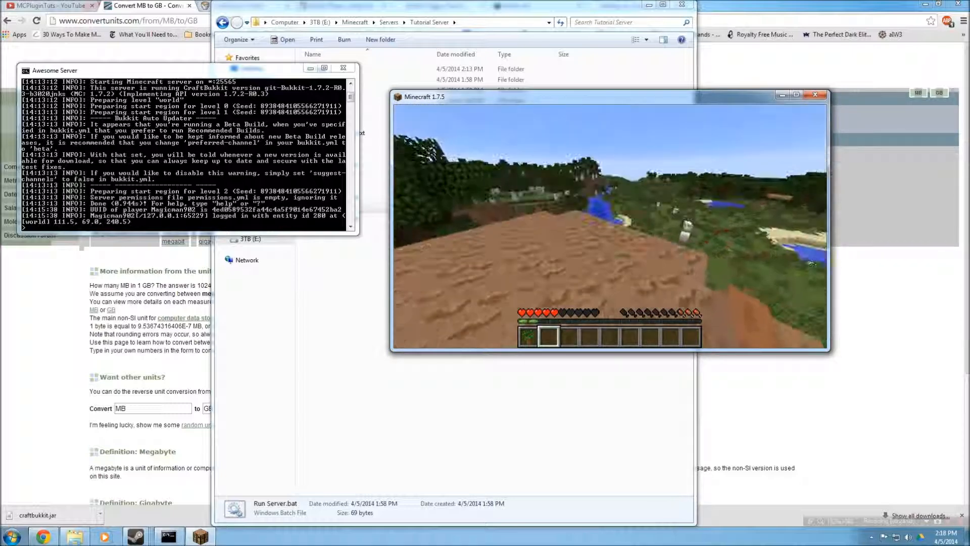
{"action": "key", "text": "Escape"}
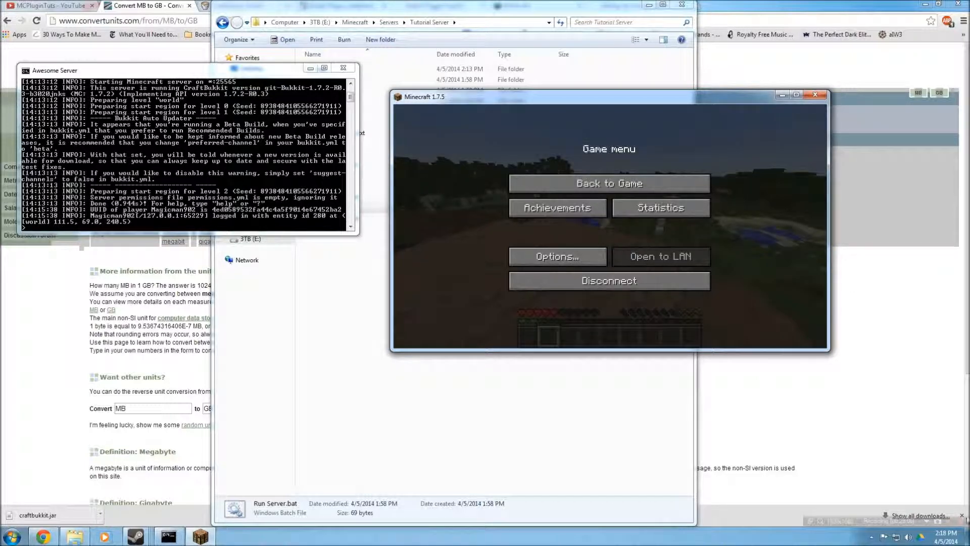